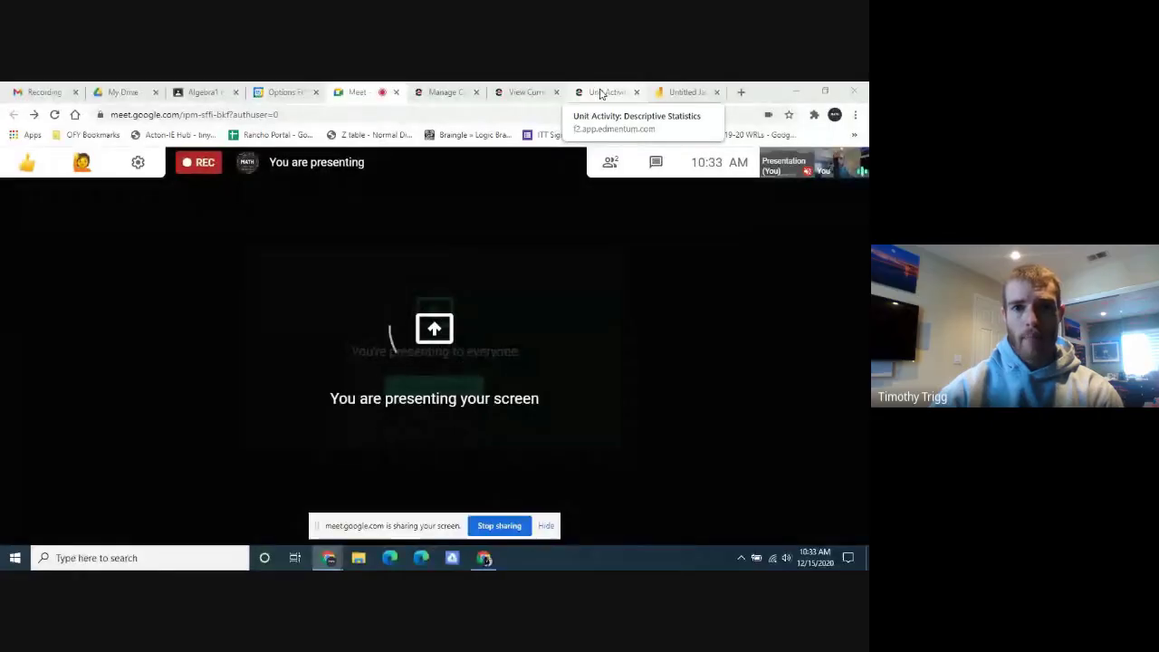
Open the Descriptive Statistics unit activity's Introduction page and highlight the word 'mean'.
click(602, 93)
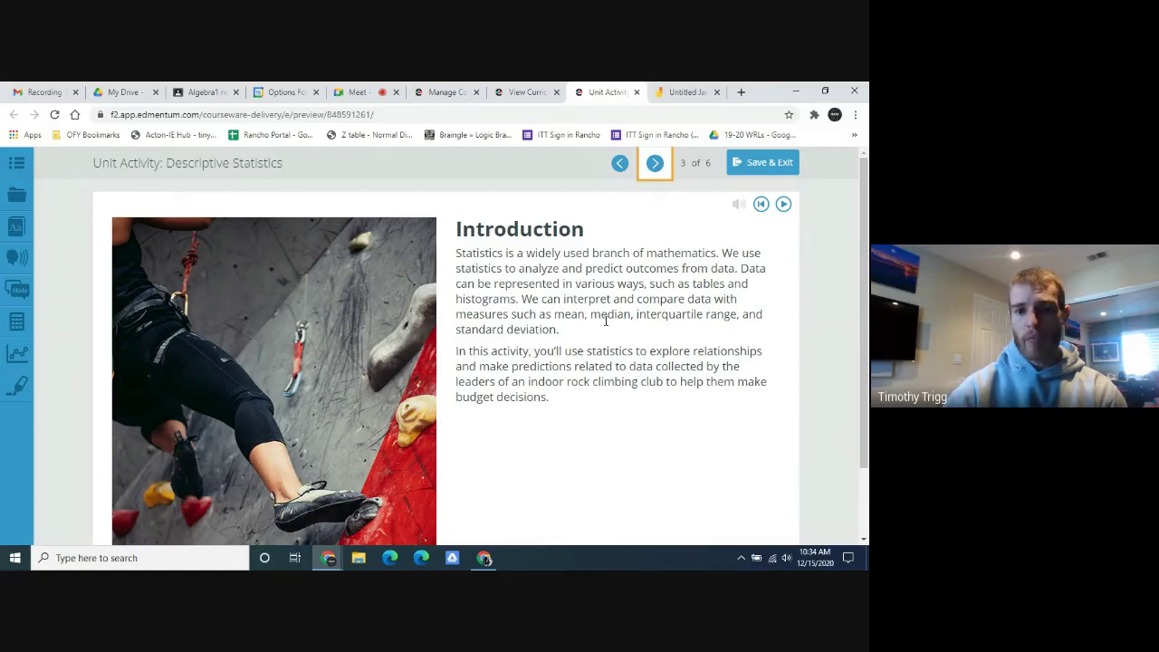
drag(554, 315, 577, 317)
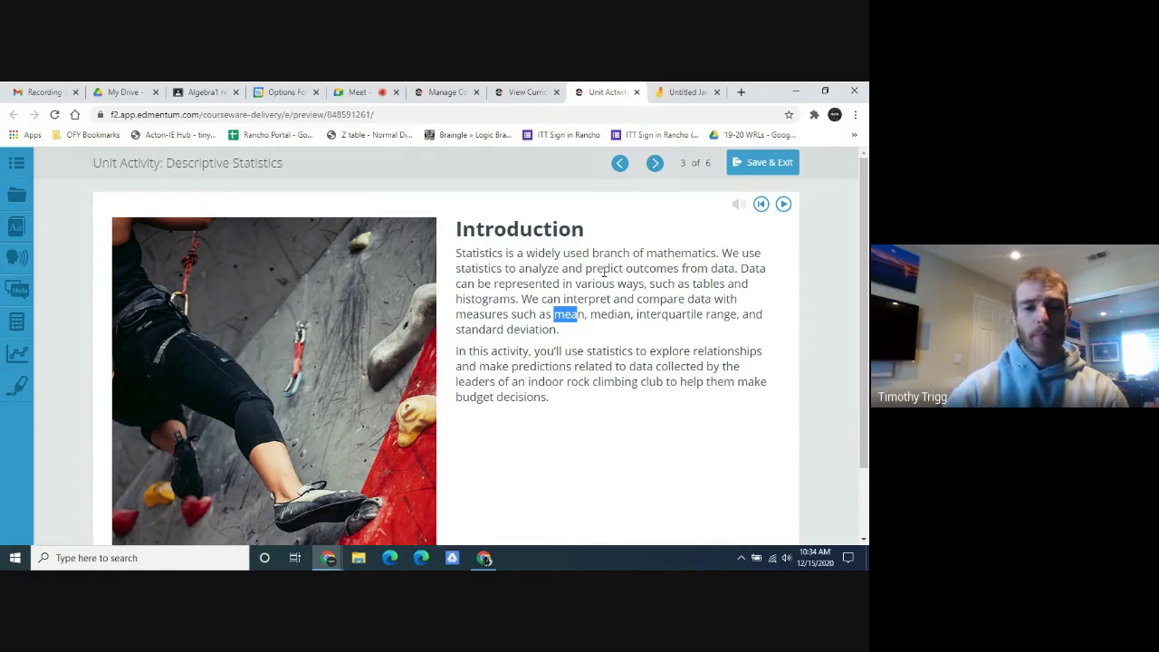
Advance to page 5 of 6, the Analyzing Univariate Data task with the two-person data table.
click(654, 165)
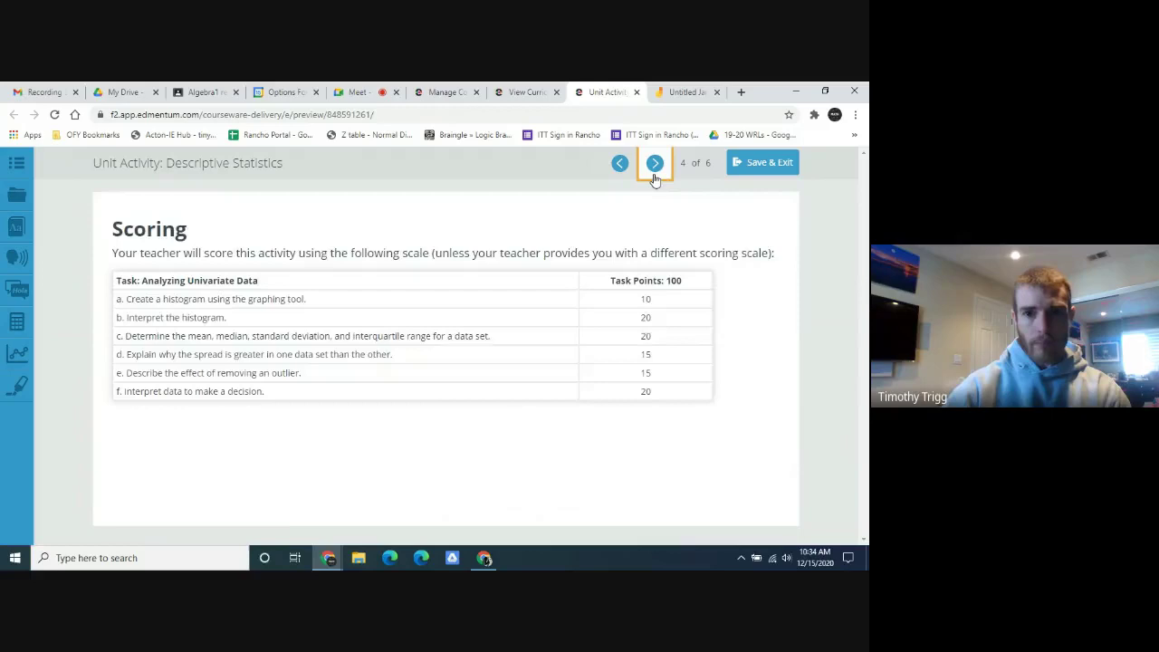
click(655, 165)
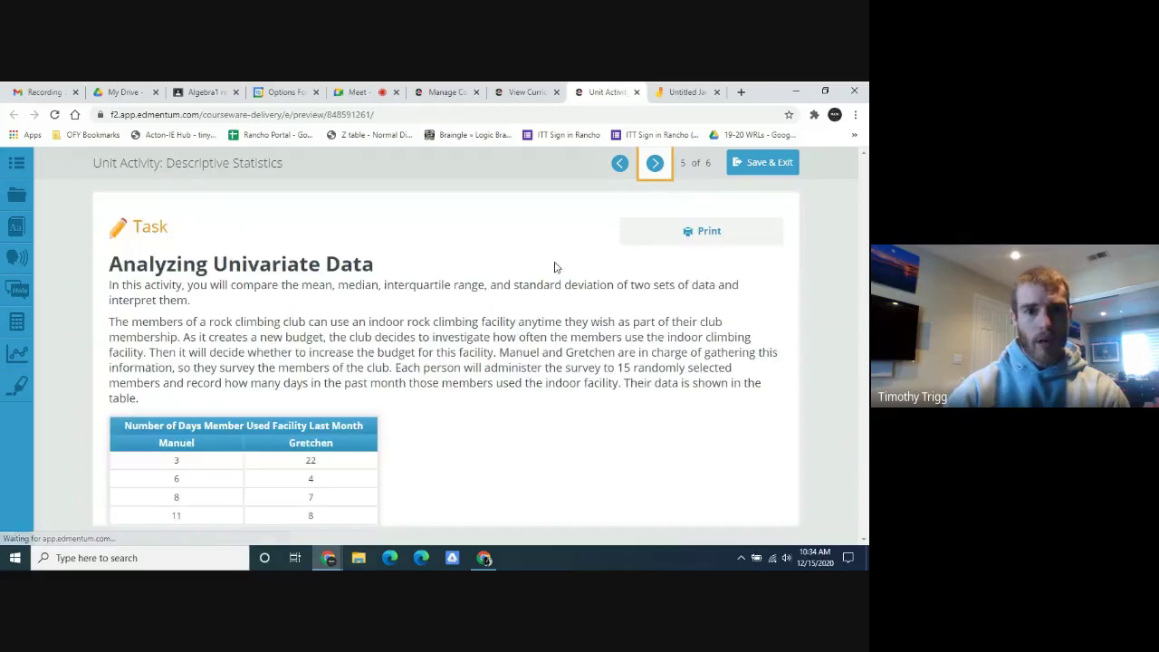
scroll(498, 272, down, 1)
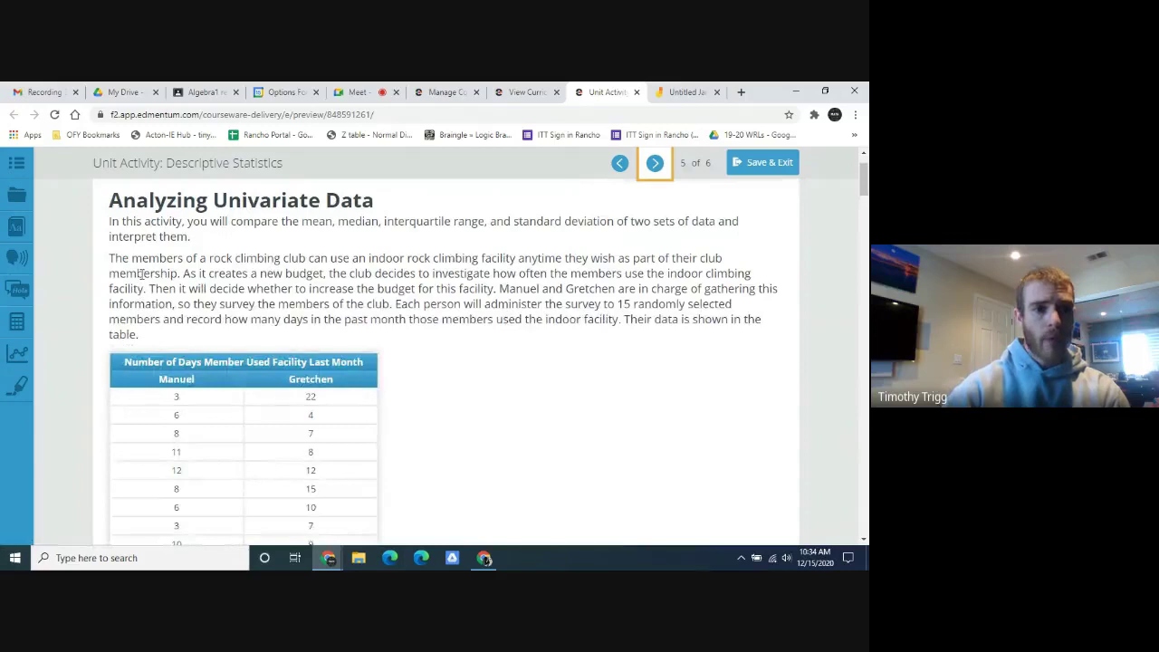
scroll(140, 273, down, 1)
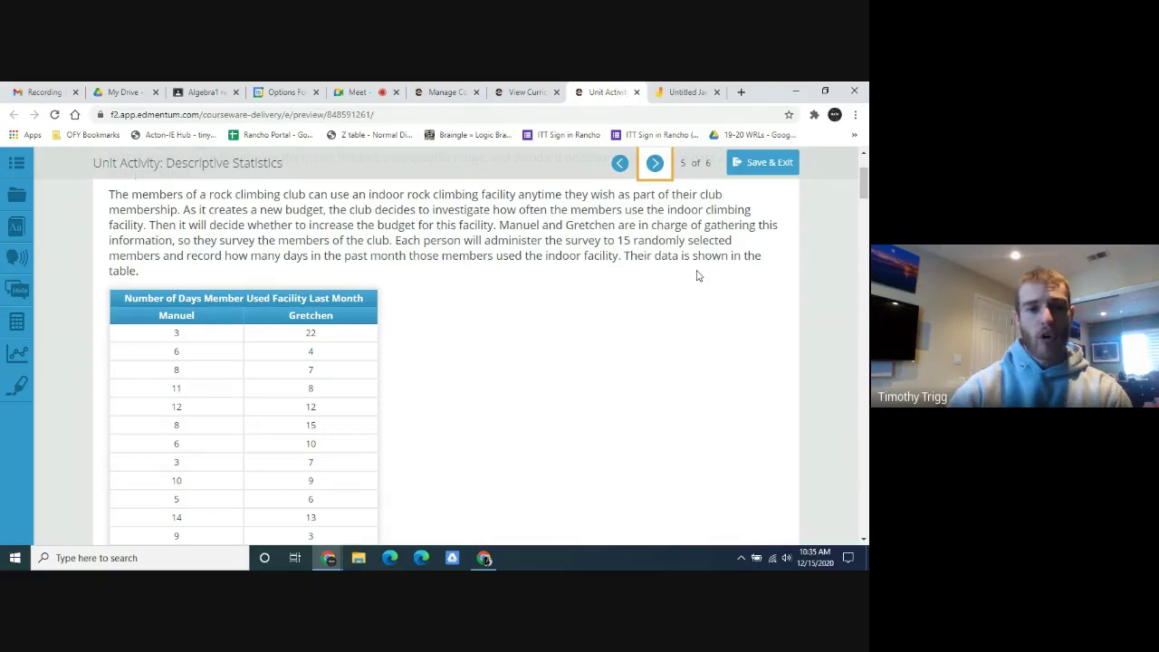
scroll(523, 268, down, 1)
scroll(521, 268, down, 1)
scroll(519, 268, down, 1)
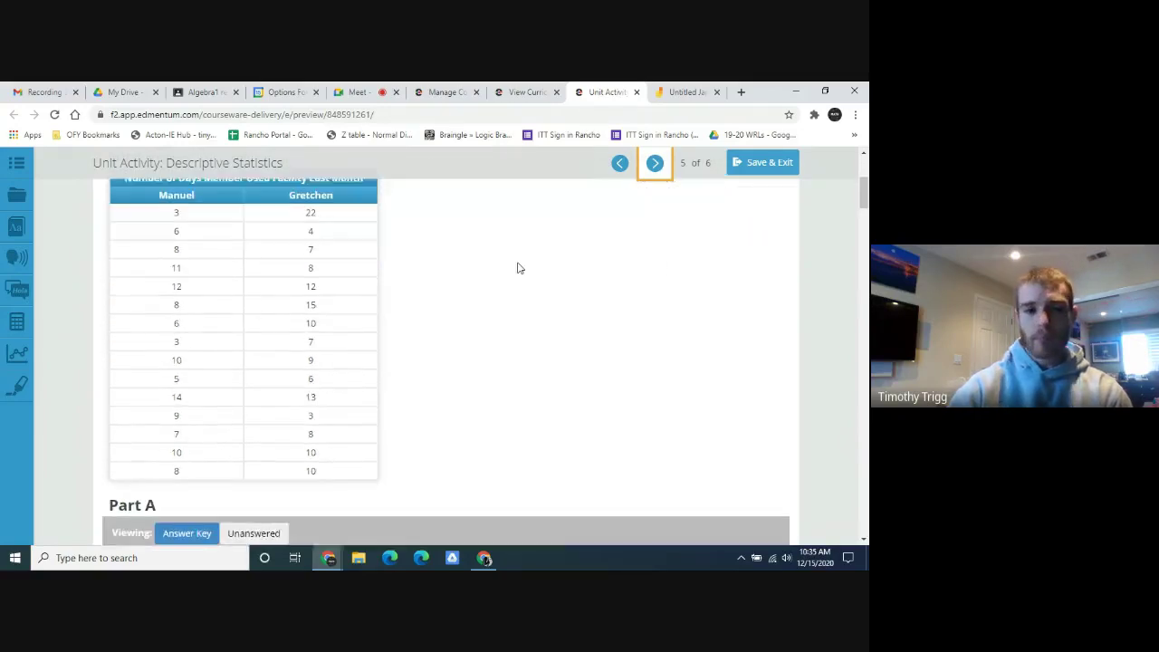
Switch Part A's Viewing toggle to Unanswered so the answer key is hidden.
scroll(517, 266, up, 1)
scroll(471, 272, down, 1)
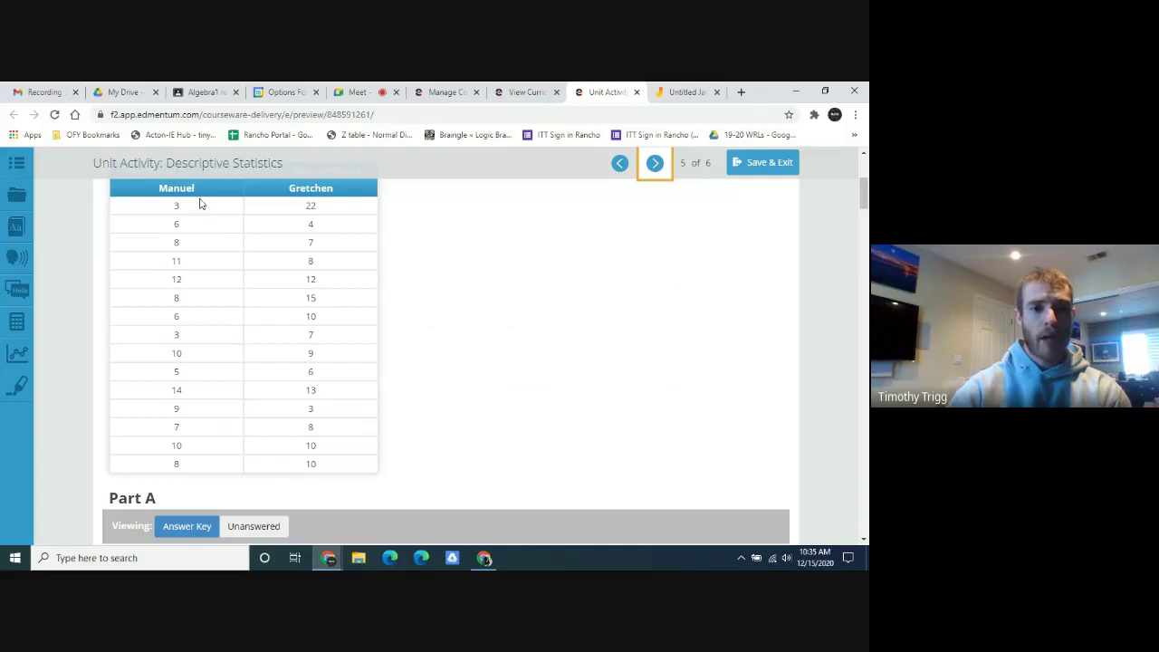
click(260, 529)
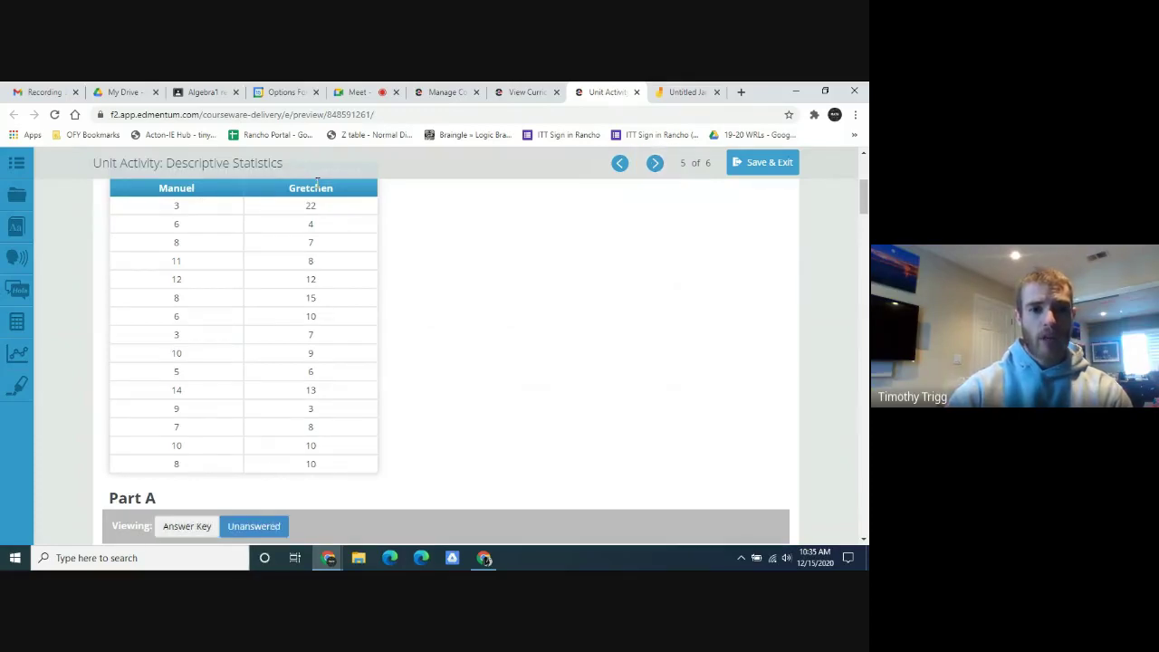
scroll(425, 399, up, 1)
scroll(427, 400, down, 1)
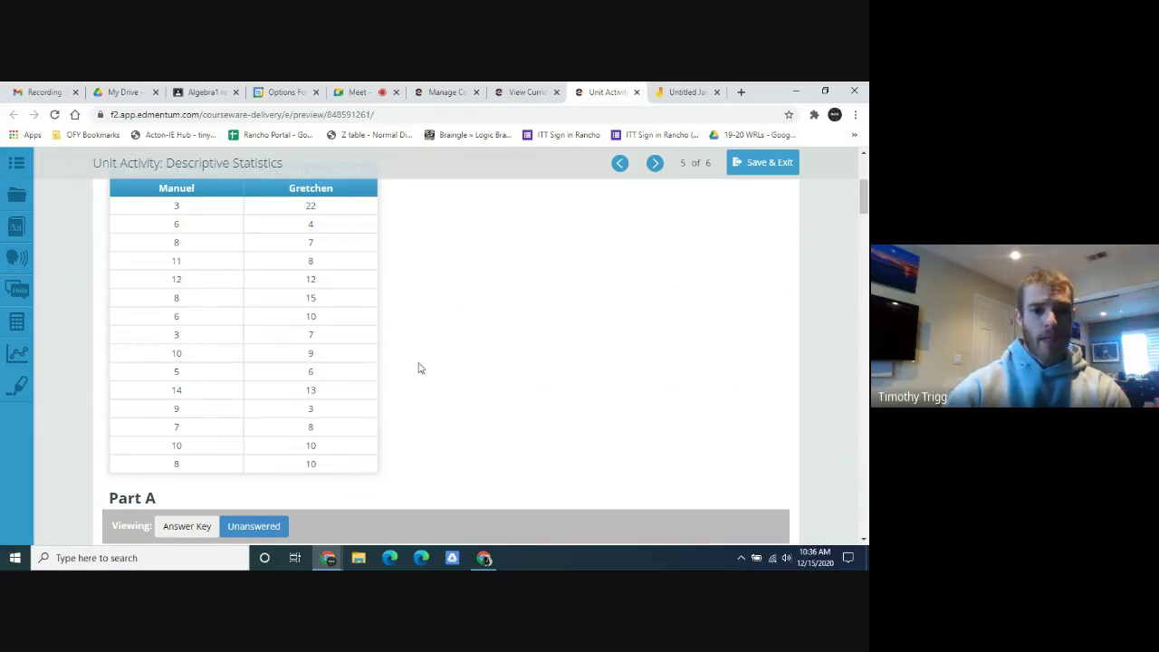
Switch the Part A graphing tool from box plot to HISTOGRAM mode.
scroll(450, 320, down, 1)
scroll(450, 319, down, 1)
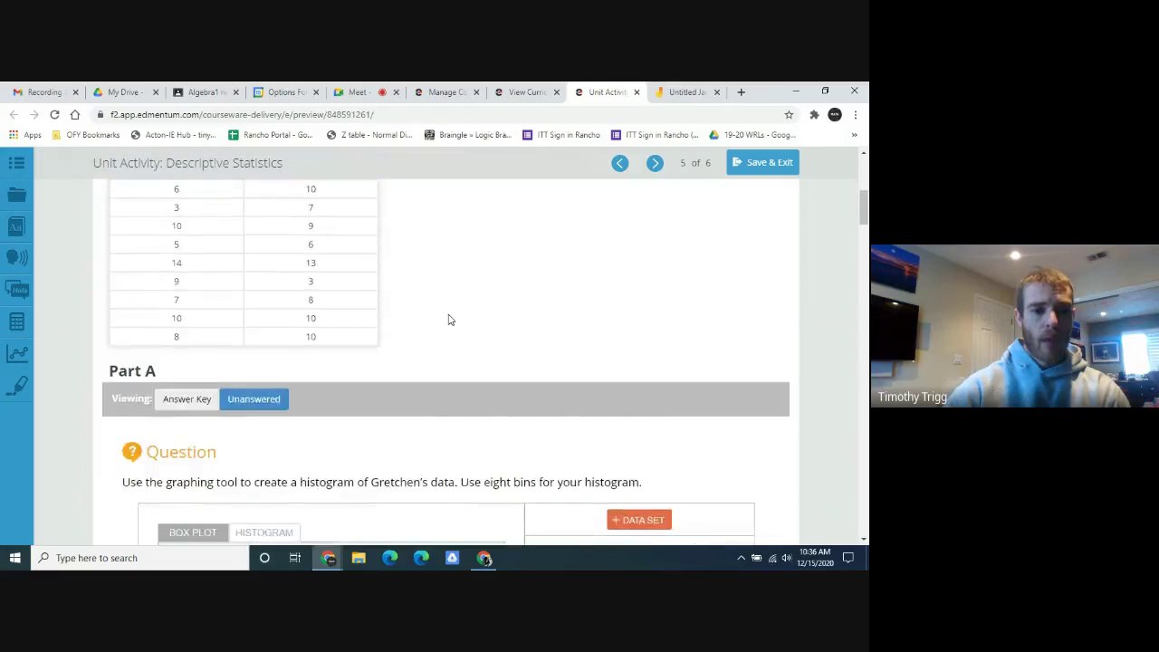
scroll(450, 319, down, 1)
scroll(450, 320, down, 1)
scroll(450, 319, down, 1)
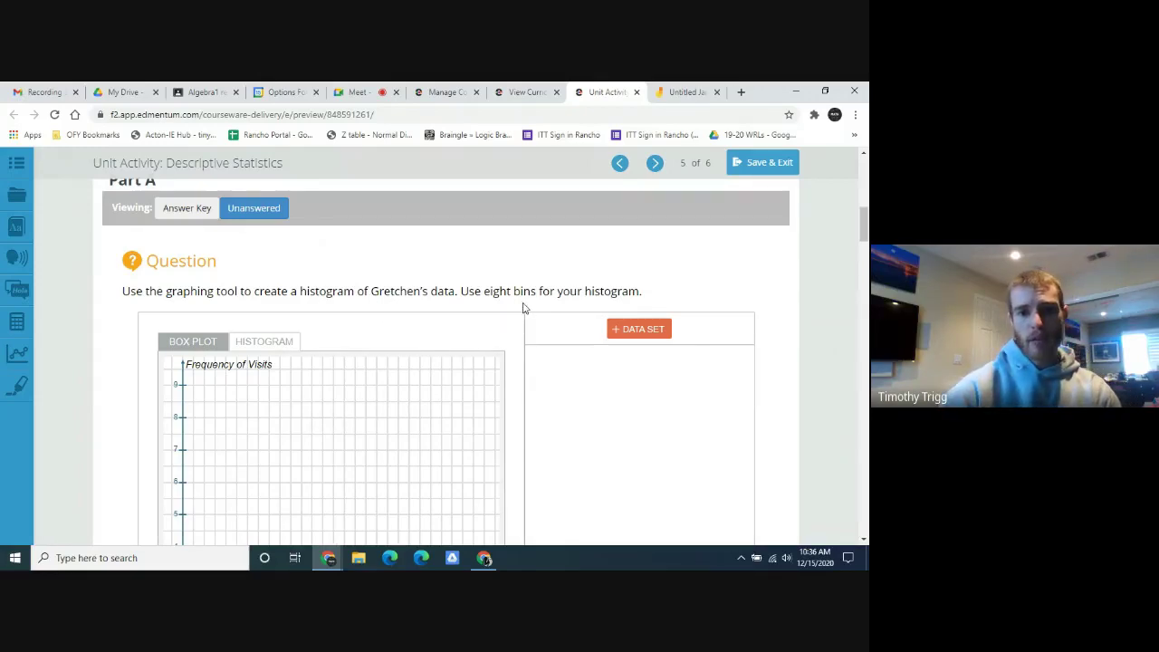
scroll(523, 309, down, 1)
scroll(520, 310, down, 2)
scroll(517, 311, up, 1)
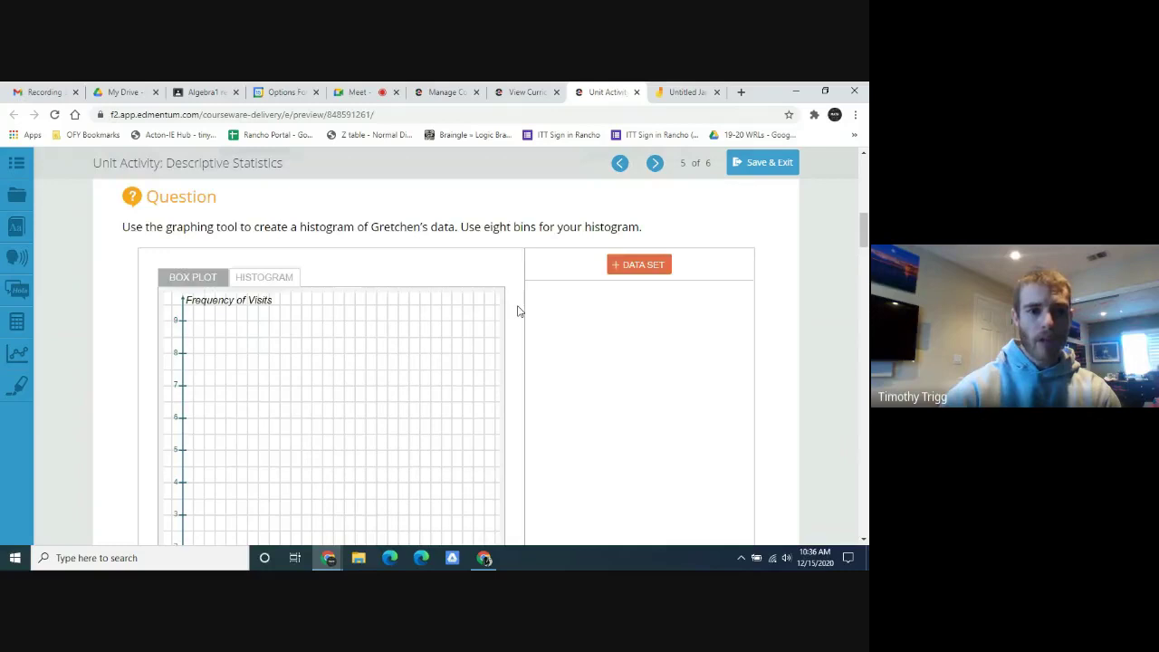
click(267, 281)
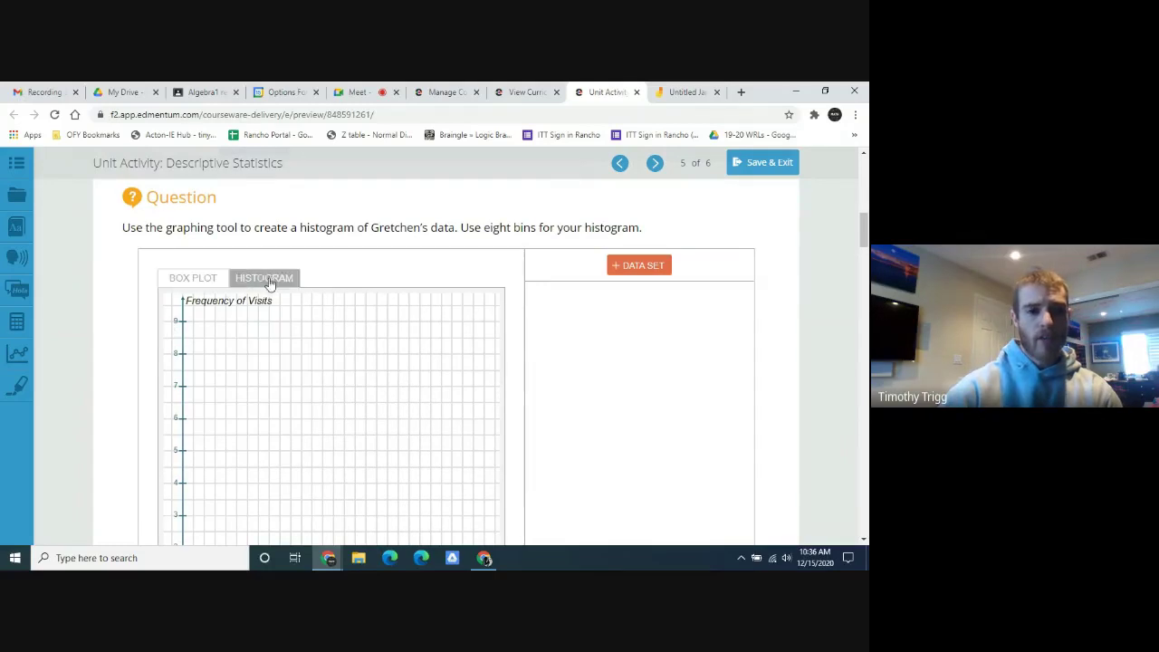
scroll(381, 322, down, 2)
scroll(380, 321, down, 1)
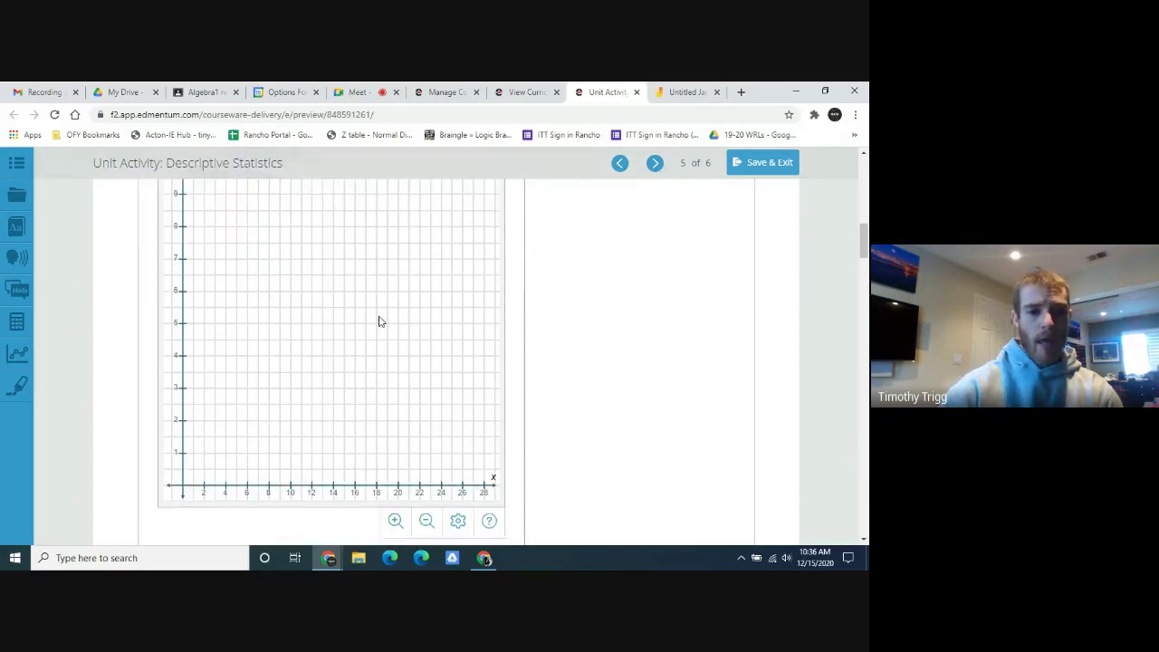
scroll(380, 321, down, 2)
scroll(380, 320, up, 2)
scroll(496, 317, up, 2)
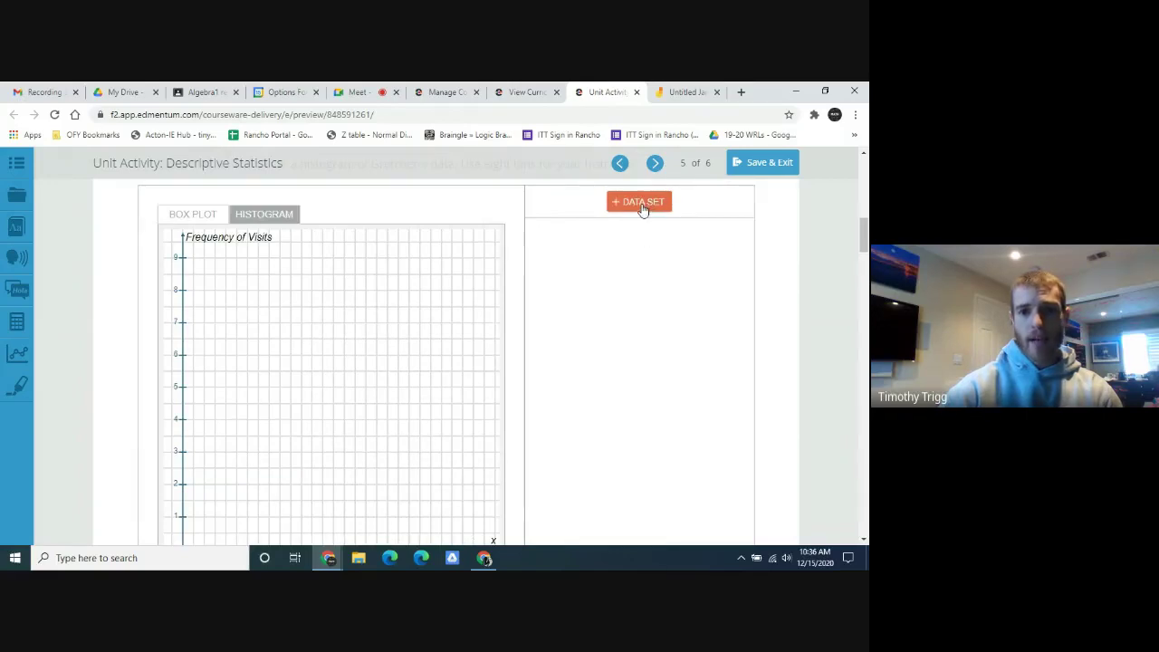
Start the histogram Data Set with Gretchen's first visit count, 22, checked against the table.
click(643, 209)
scroll(796, 270, up, 3)
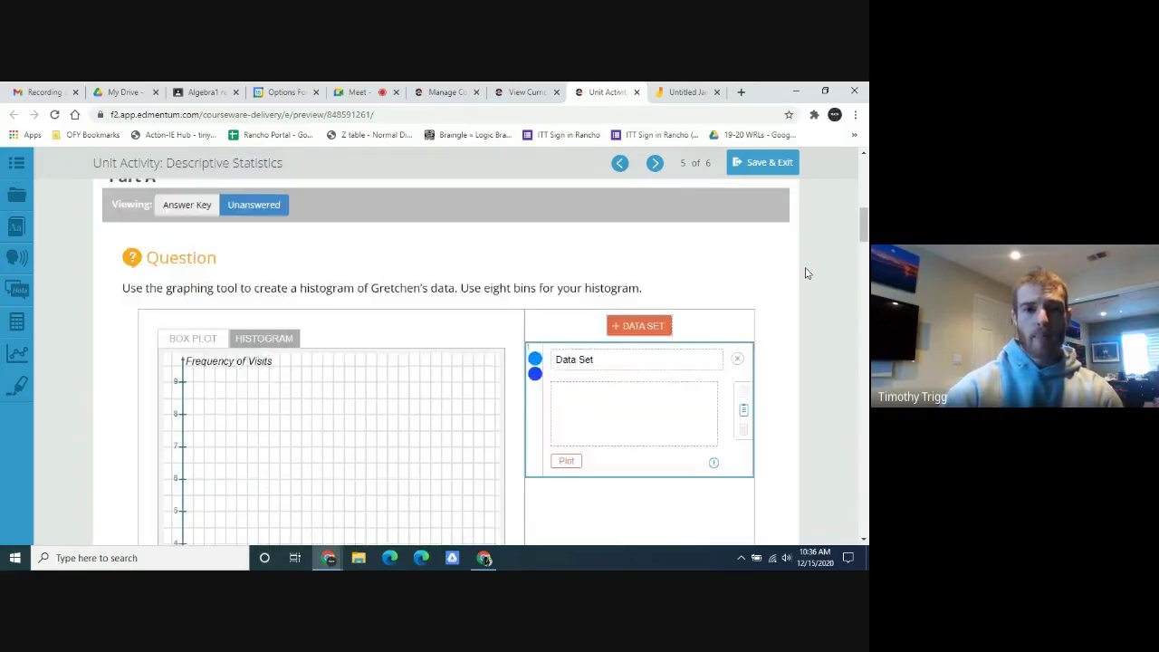
scroll(801, 271, up, 1)
scroll(784, 272, up, 2)
scroll(517, 342, up, 1)
scroll(440, 315, down, 1)
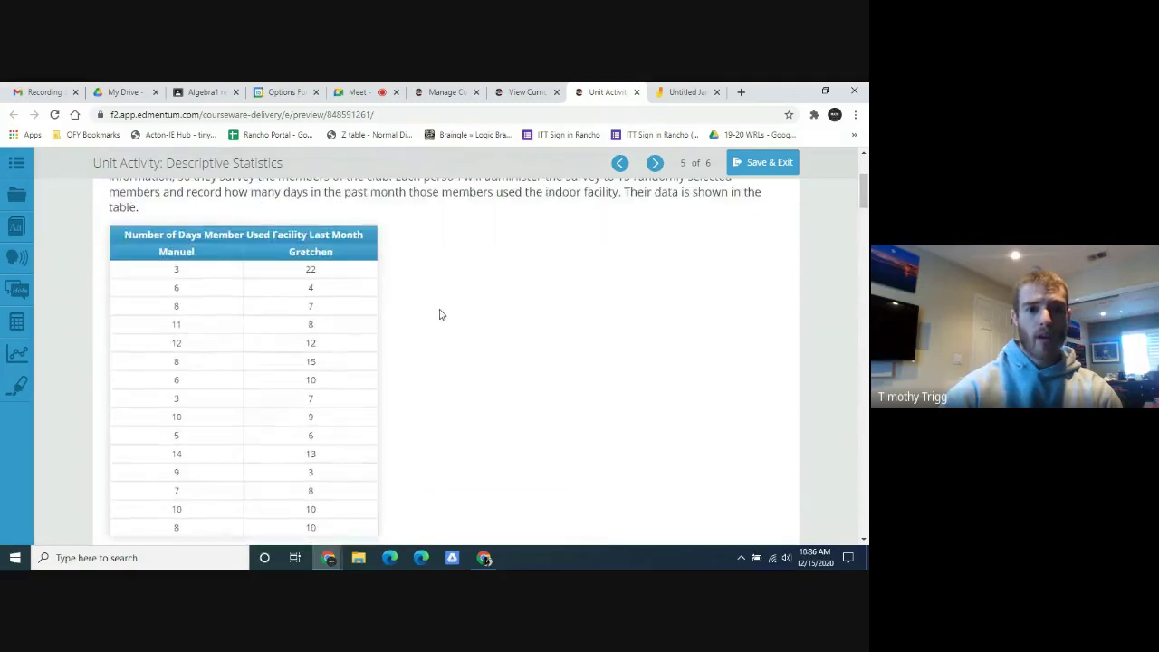
drag(340, 270, 335, 262)
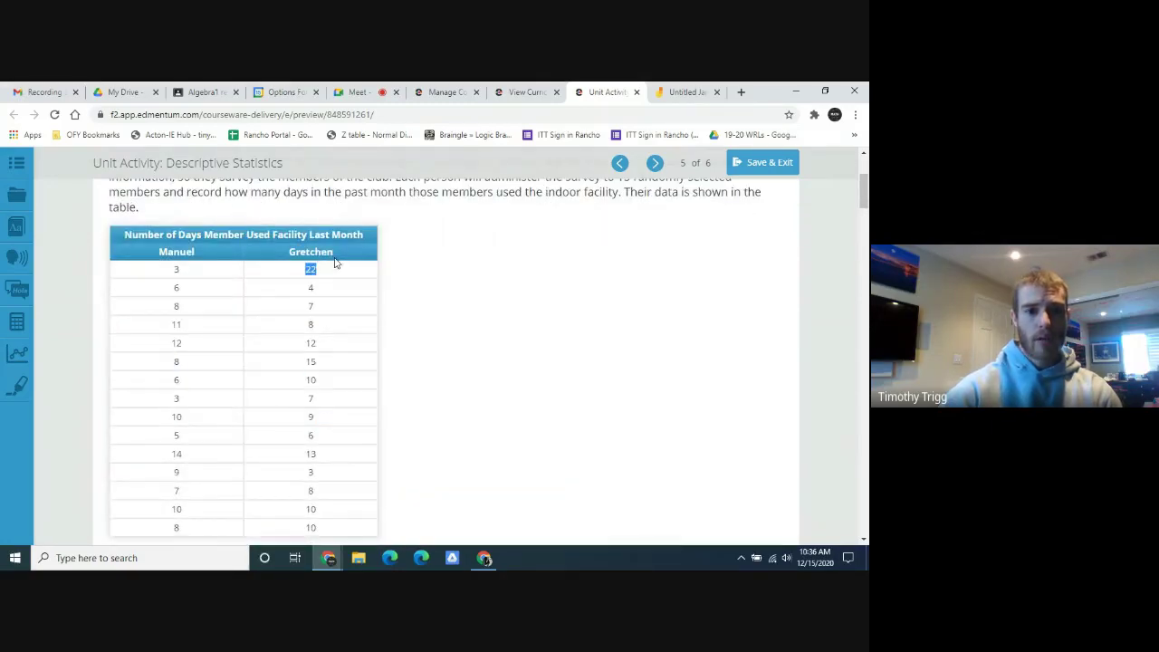
click(341, 265)
scroll(437, 310, down, 2)
scroll(441, 317, up, 2)
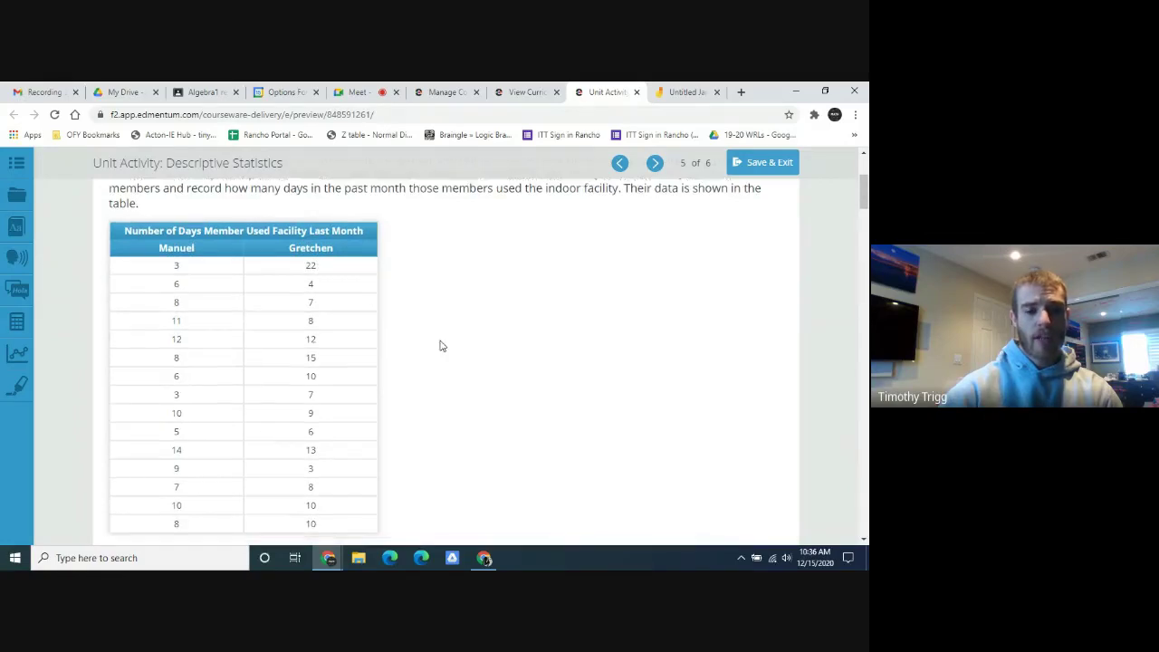
scroll(440, 344, down, 6)
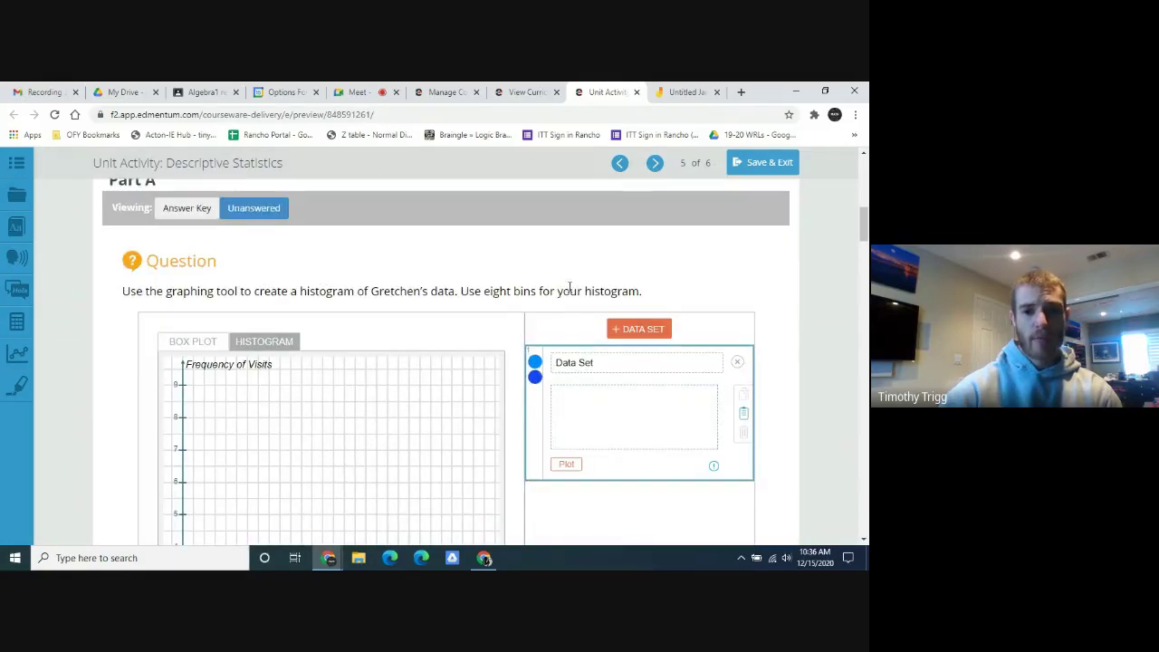
scroll(557, 284, up, 4)
scroll(521, 297, up, 2)
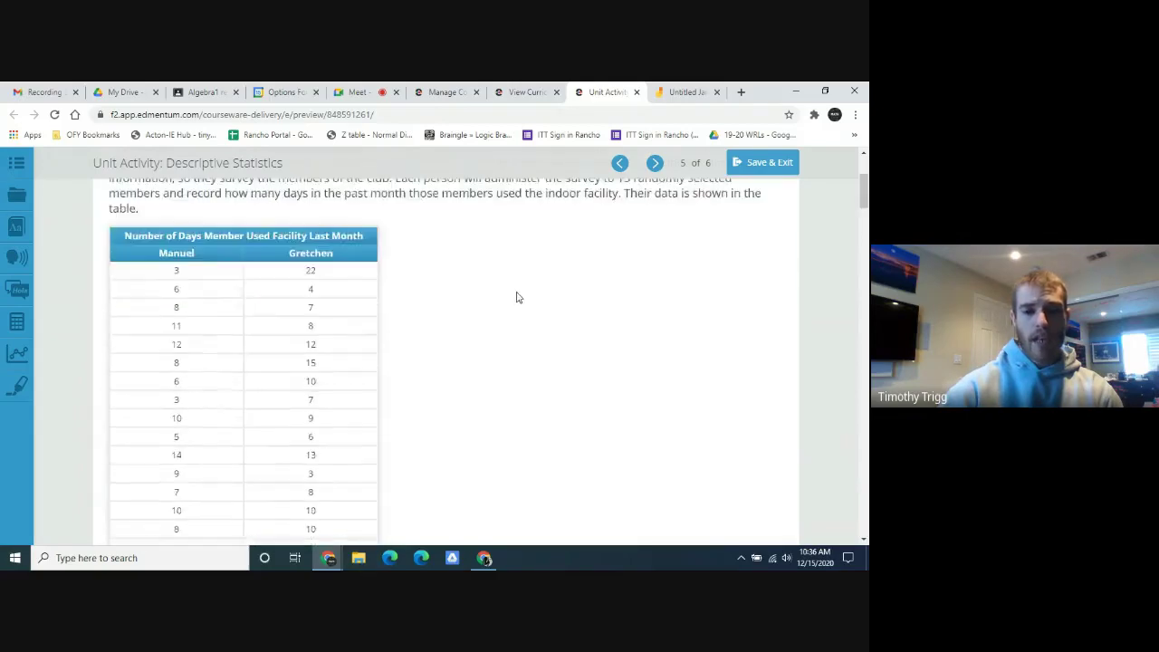
scroll(543, 308, down, 1)
scroll(571, 317, down, 3)
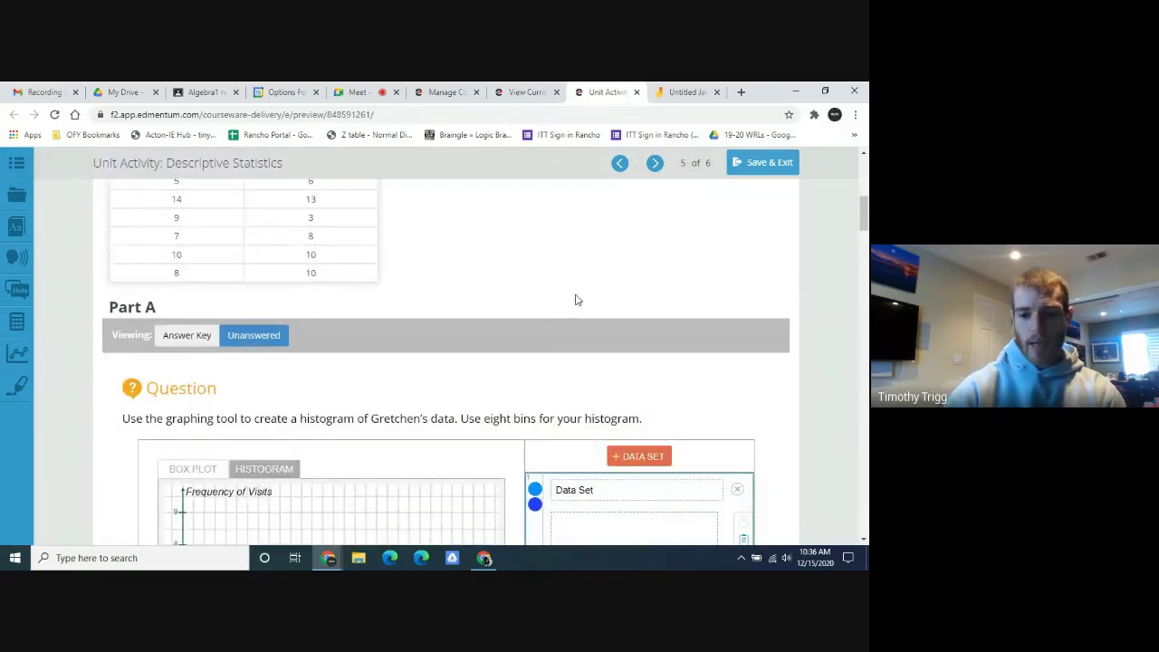
scroll(571, 326, up, 2)
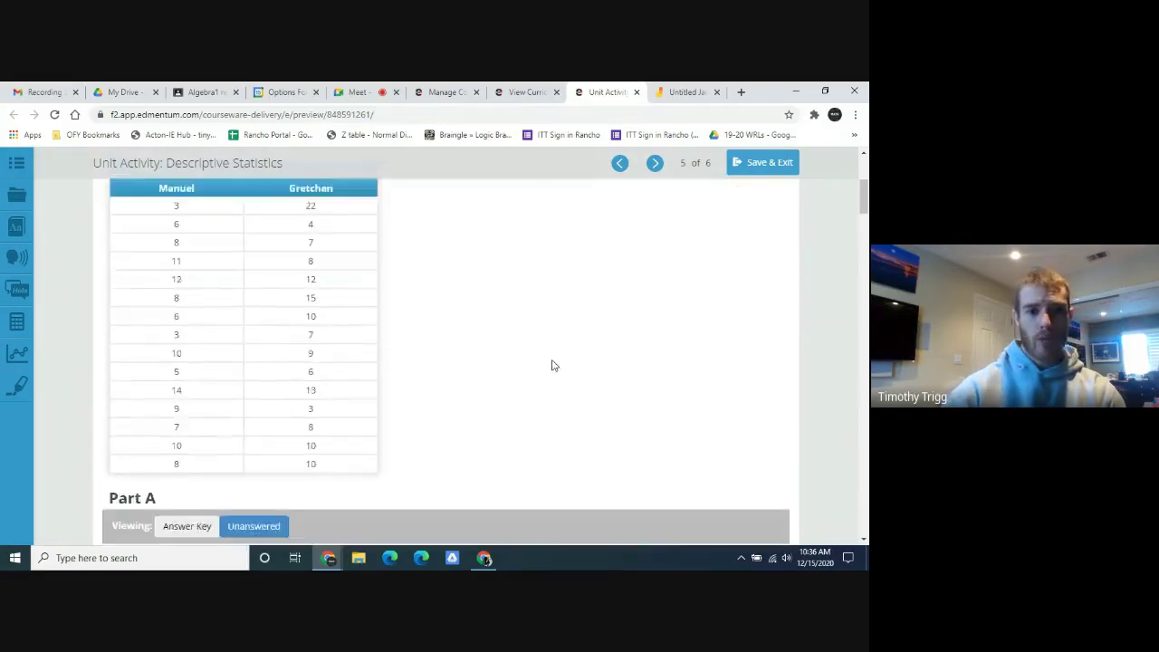
scroll(554, 365, down, 2)
scroll(595, 316, down, 1)
scroll(649, 476, down, 1)
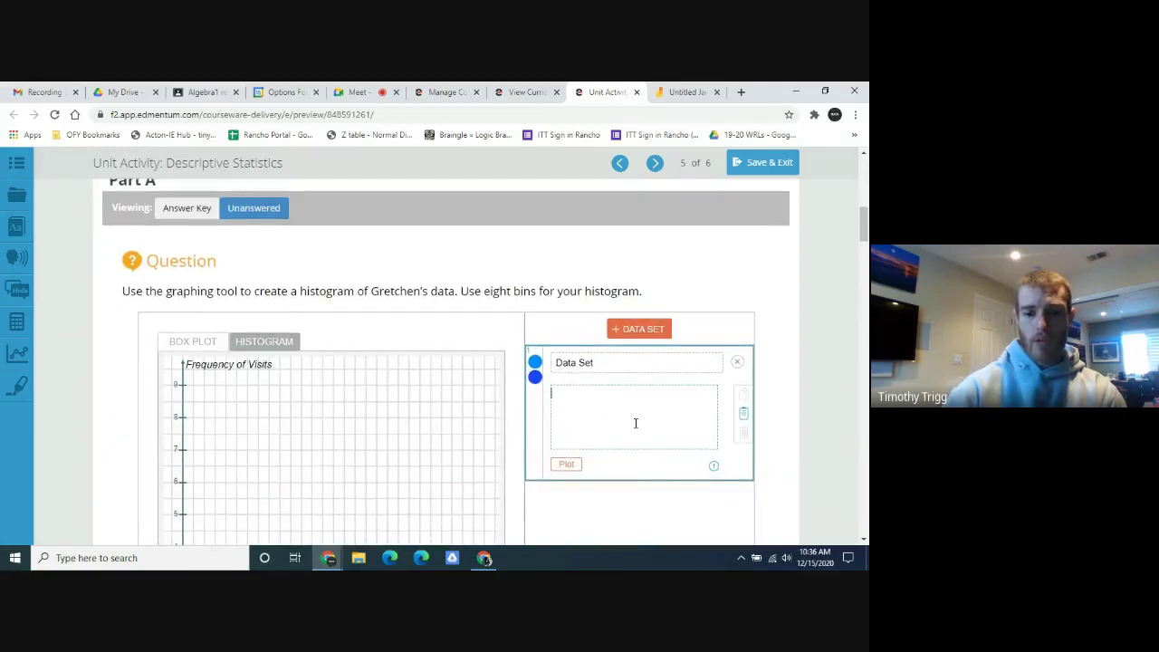
text(22)
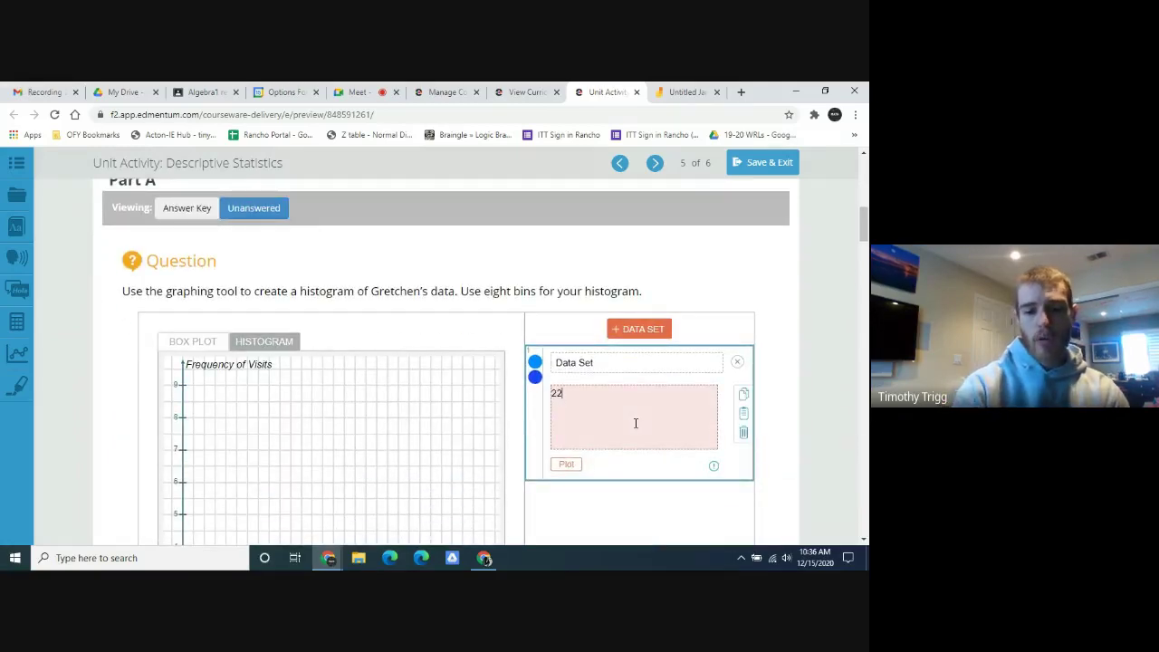
text(,)
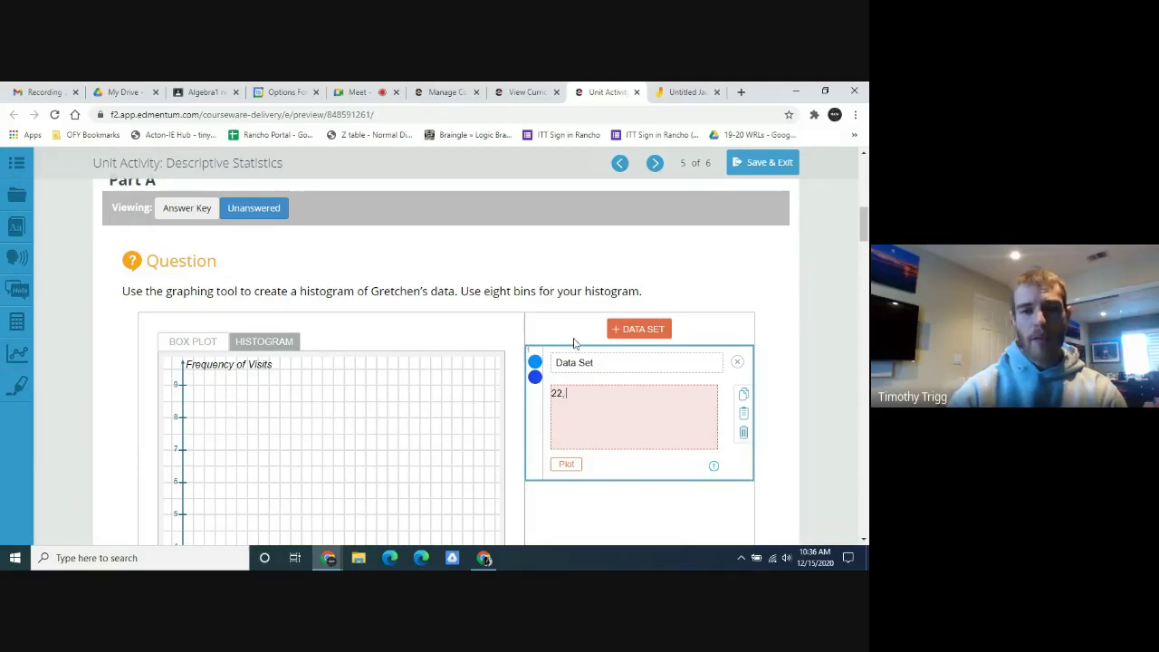
Add Gretchen's next values 7, 8, 12, 15, 10, 7 to the Data Set.
scroll(590, 287, up, 3)
scroll(590, 287, up, 1)
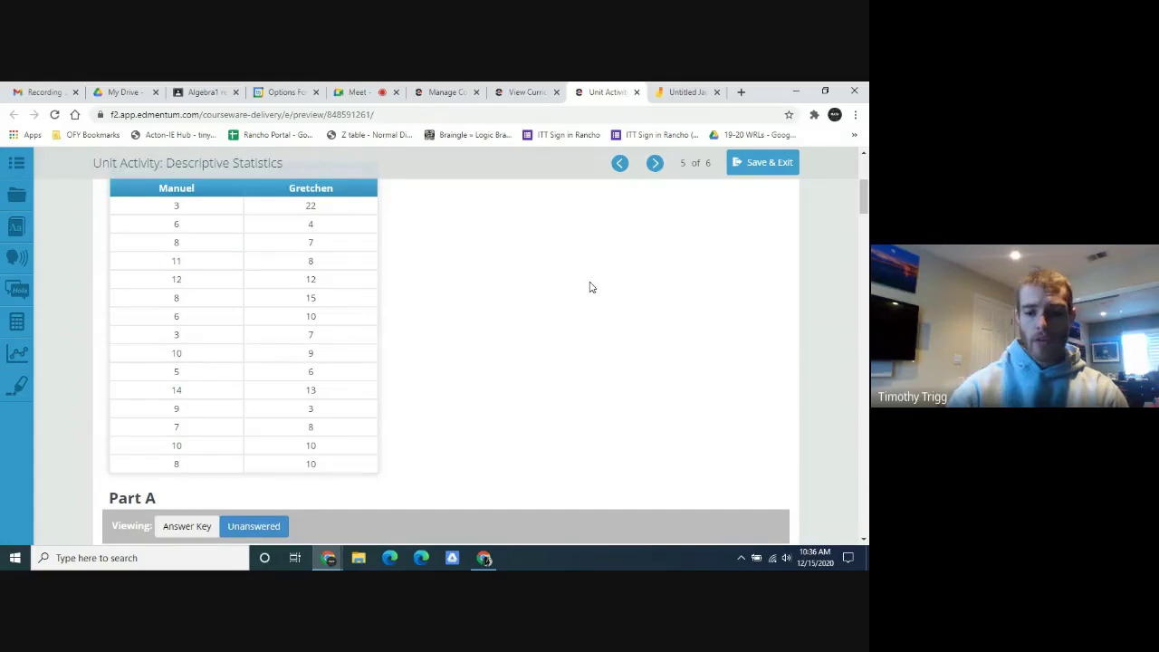
scroll(590, 287, down, 2)
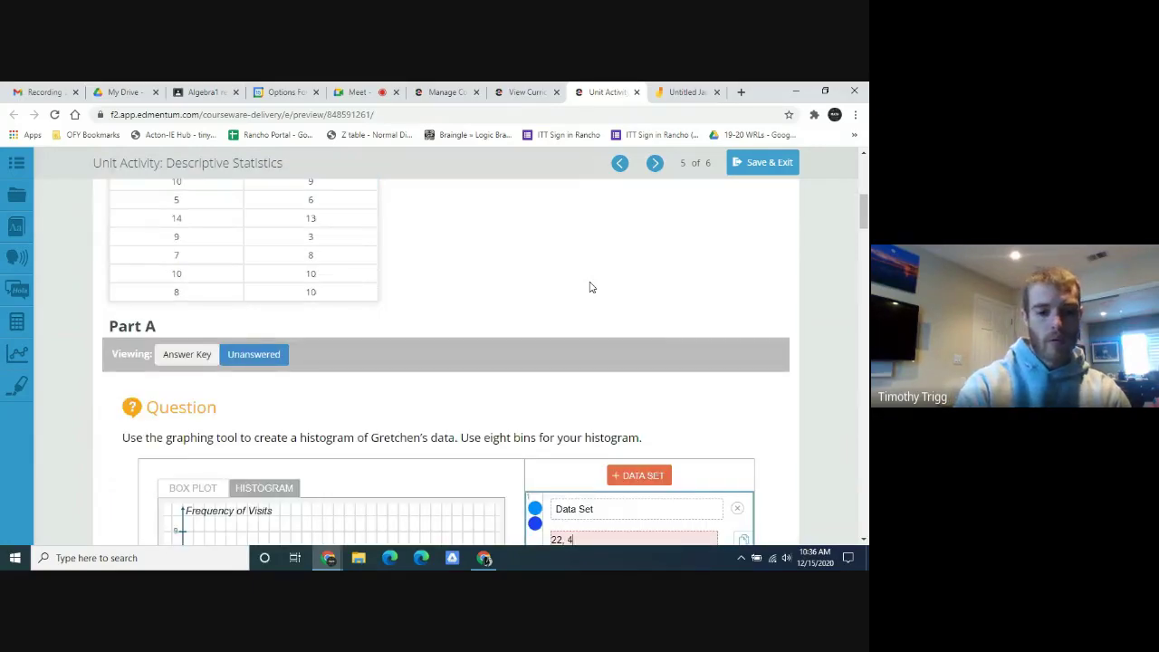
scroll(591, 286, up, 2)
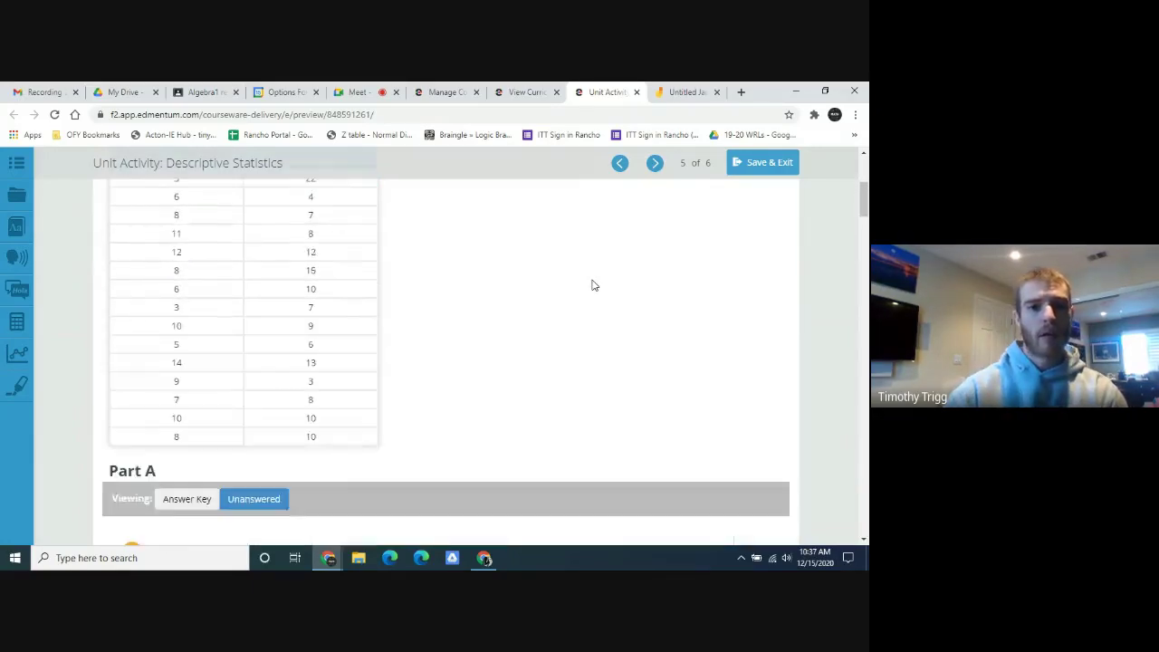
scroll(592, 285, up, 1)
scroll(450, 371, down, 3)
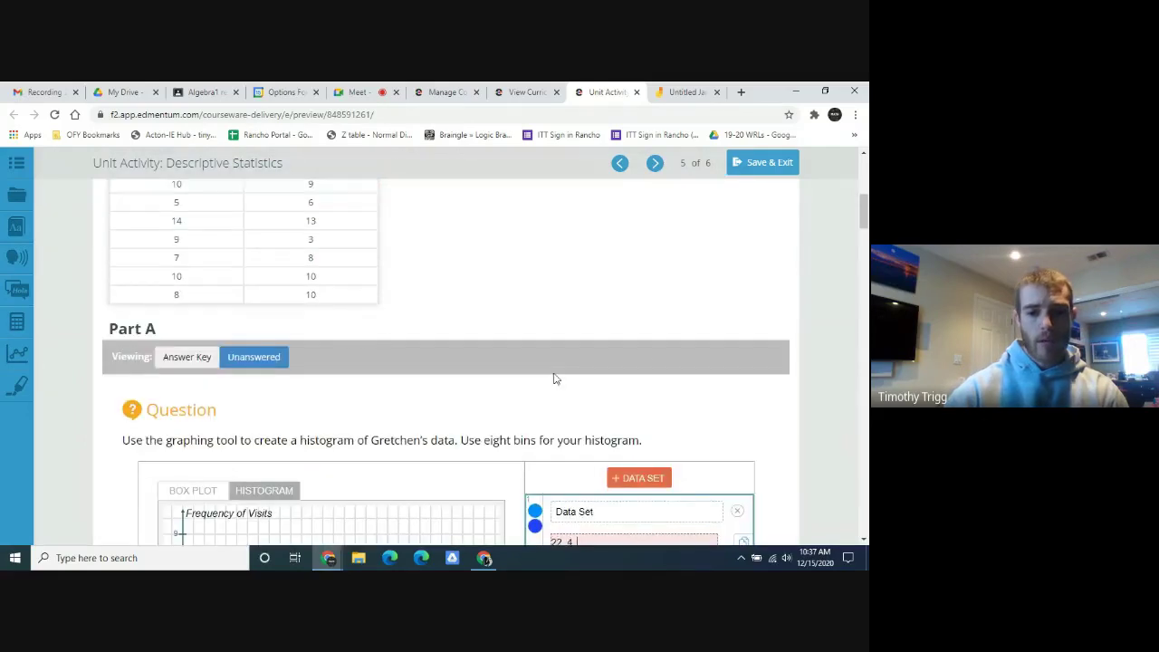
text(7, )
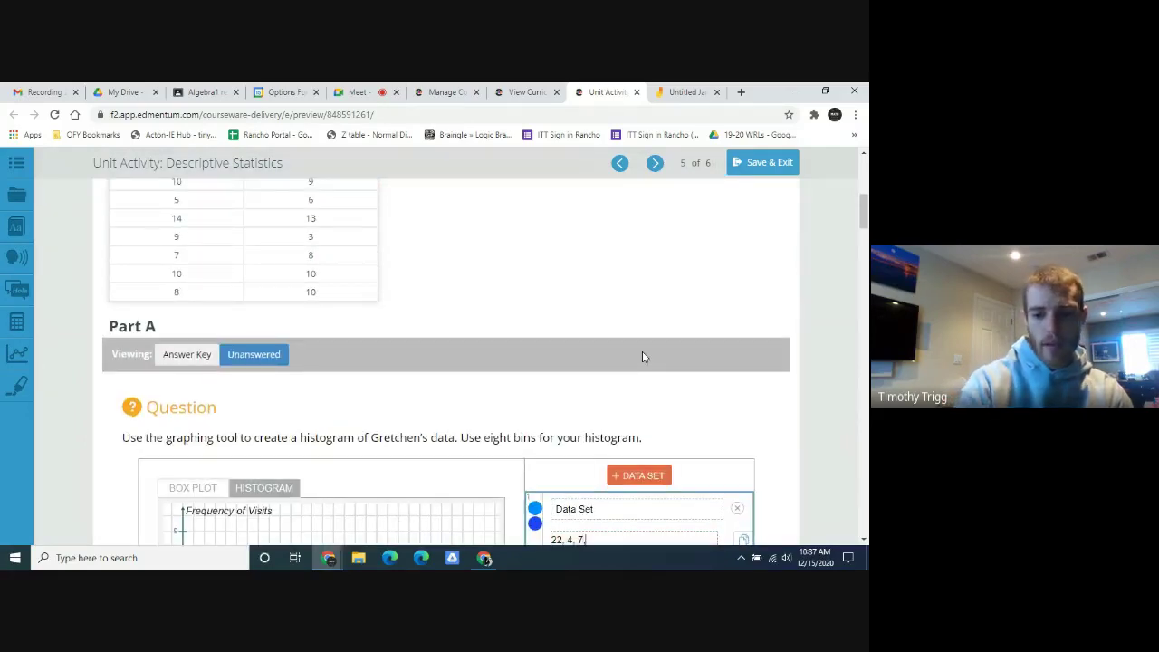
text(8, 1)
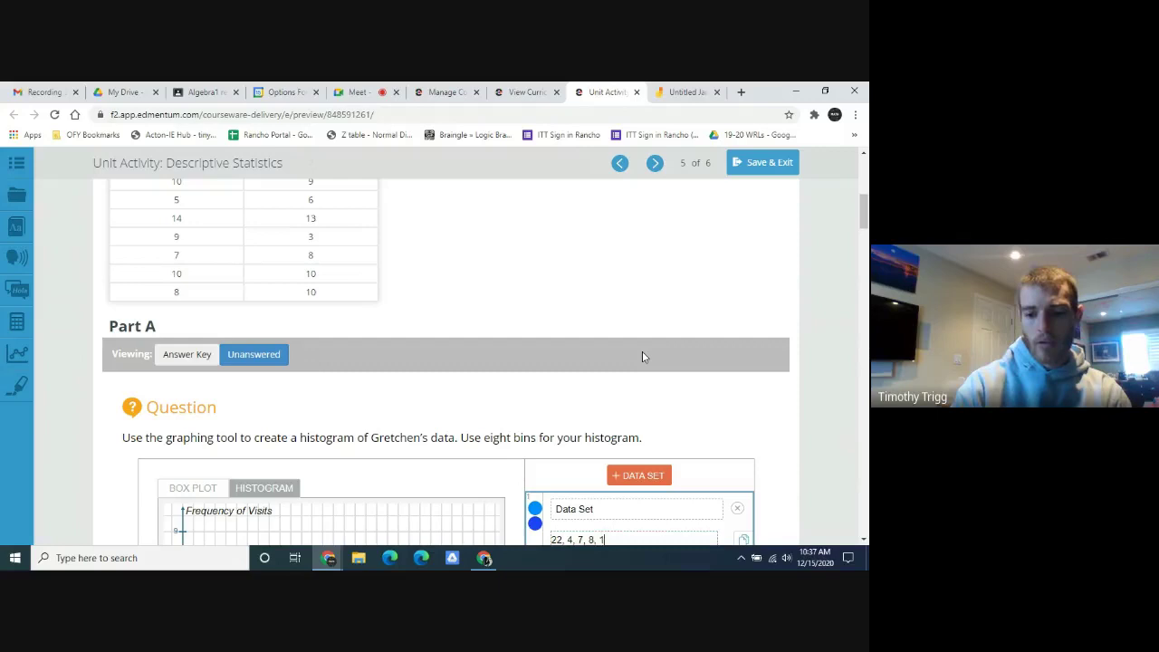
text(2,)
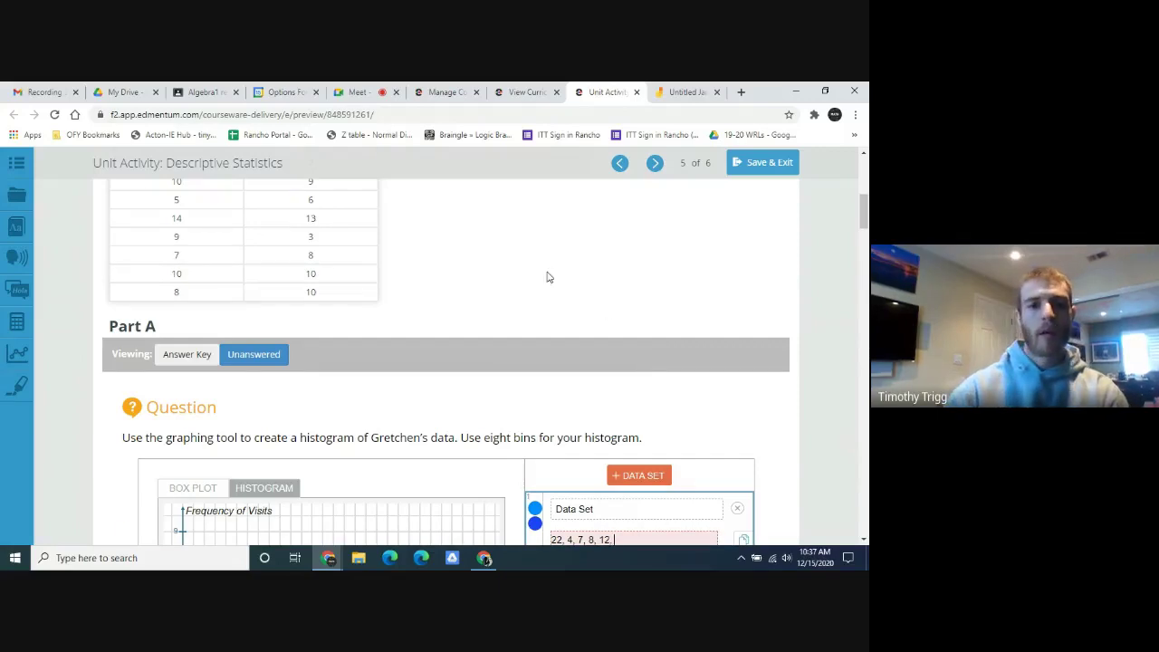
scroll(546, 274, up, 2)
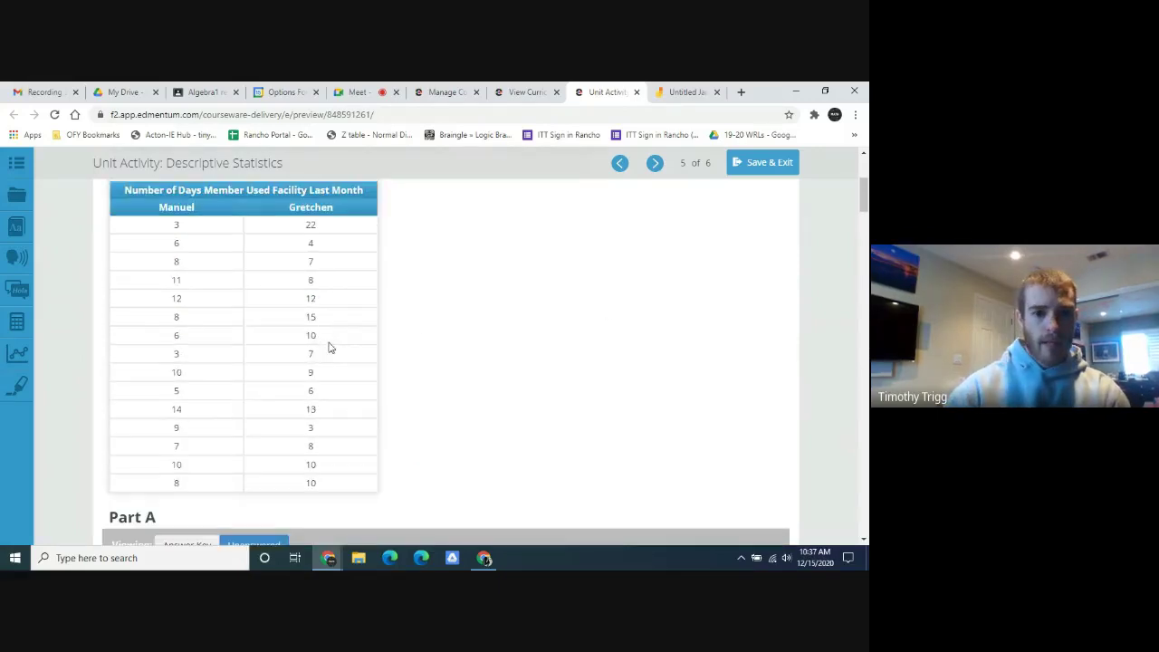
scroll(543, 335, down, 3)
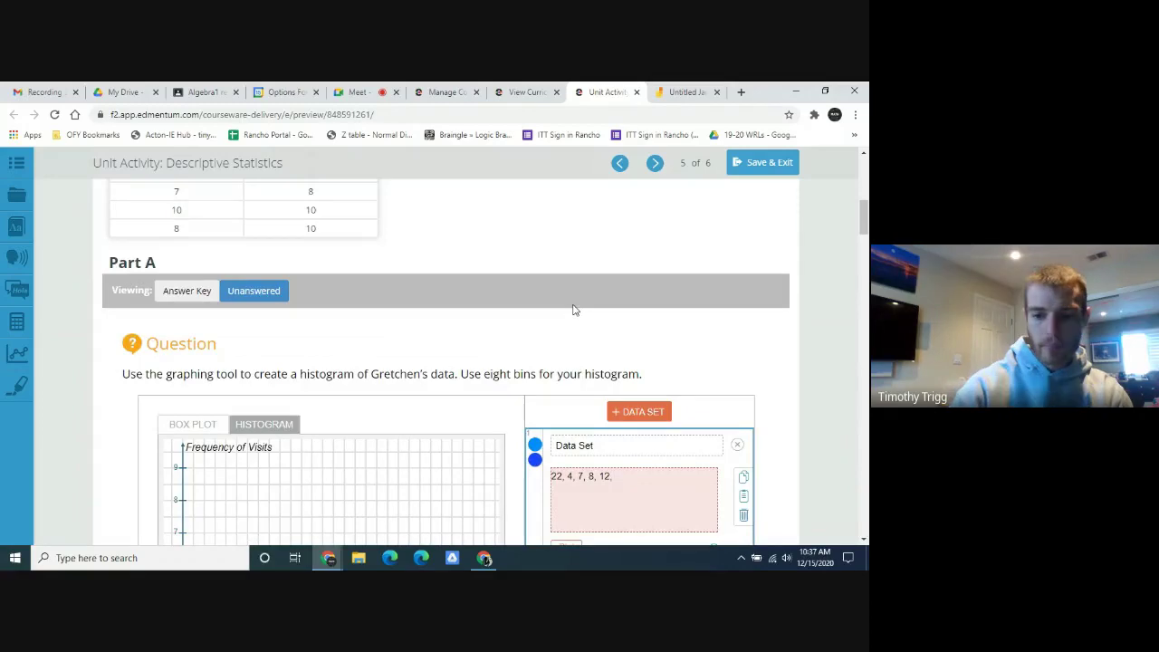
text(15, 10)
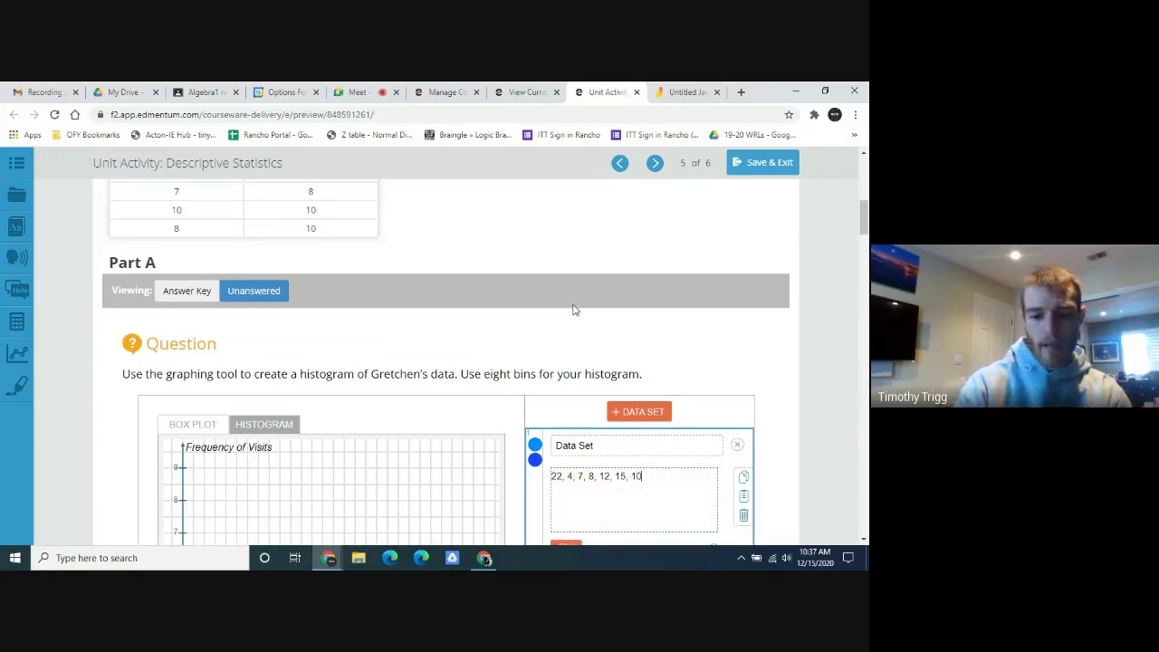
text(, 7,)
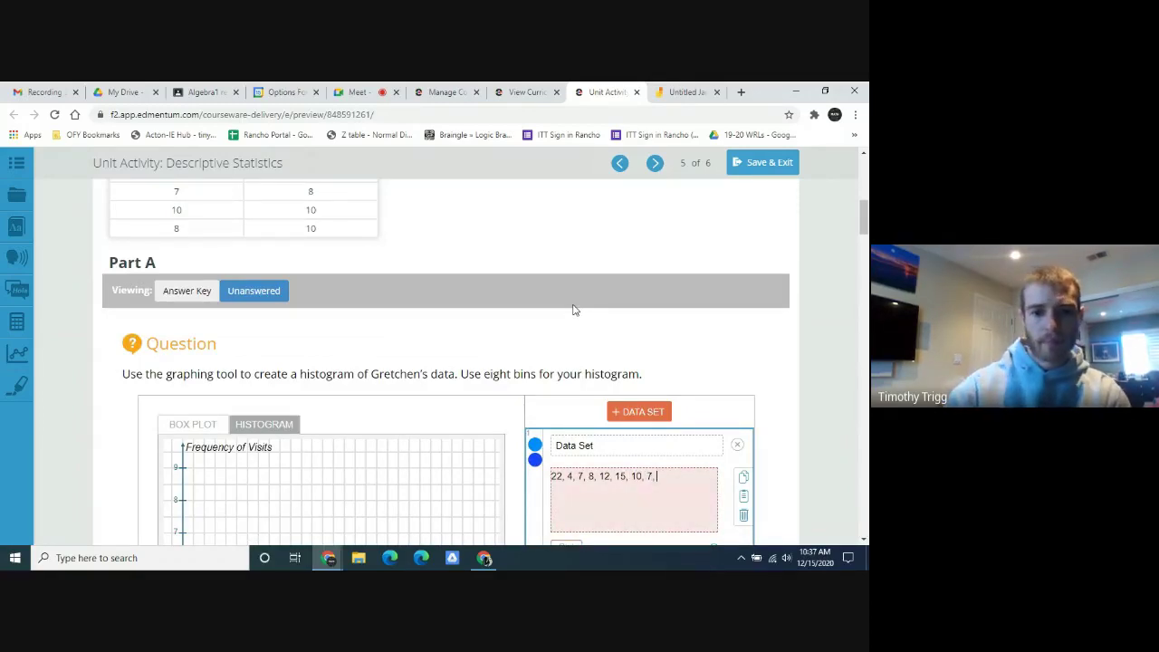
Finish Gretchen's Data Set with 9, 6, 13, 3, 8, 10, 10.
scroll(572, 310, up, 2)
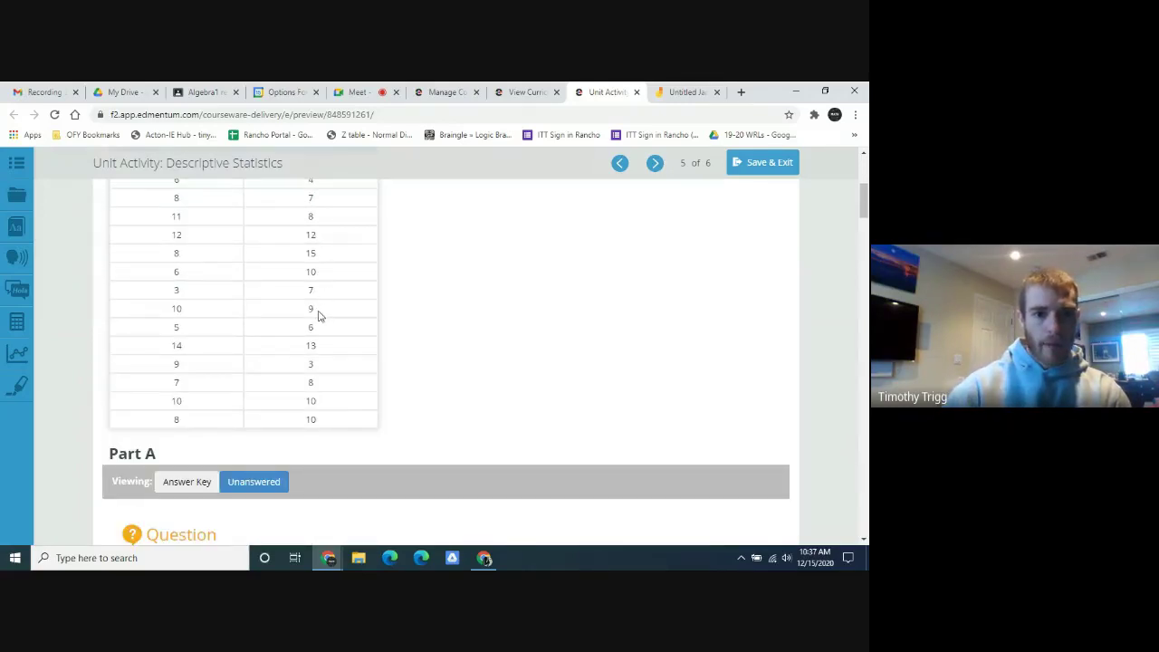
scroll(520, 365, down, 1)
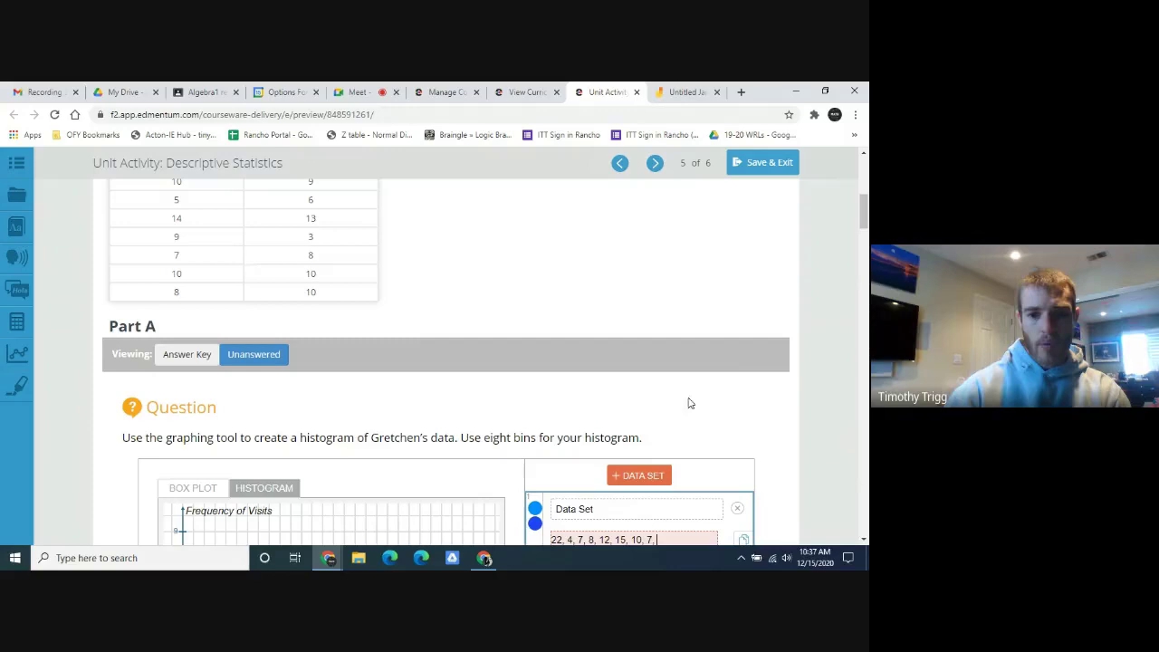
text(9, )
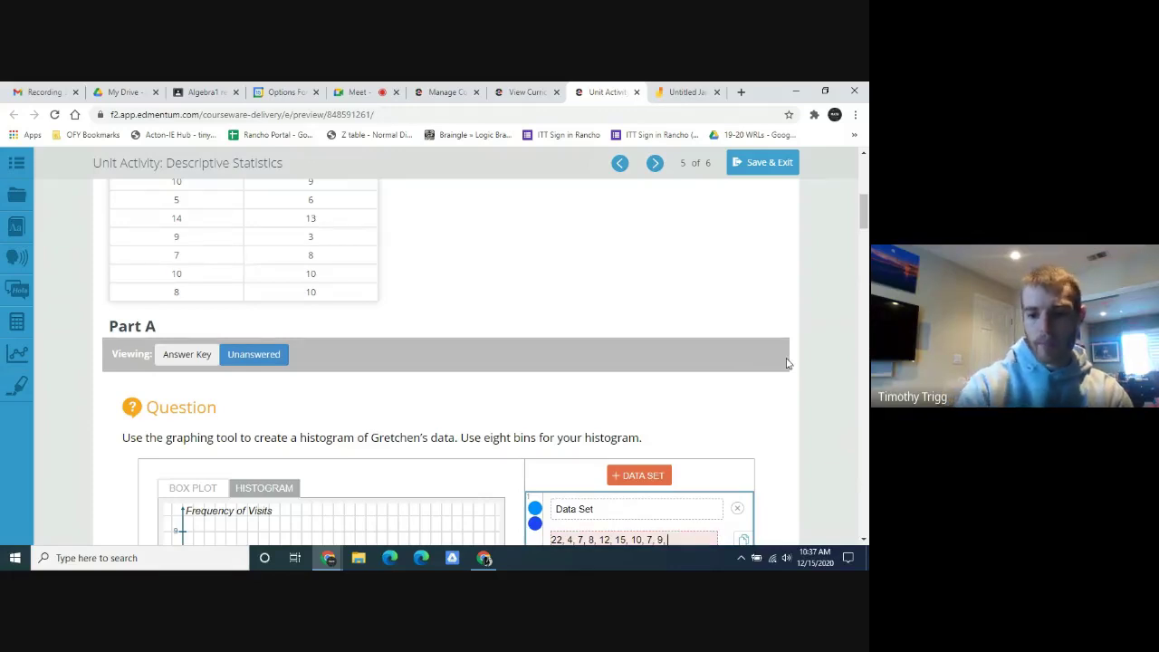
text(6, 13)
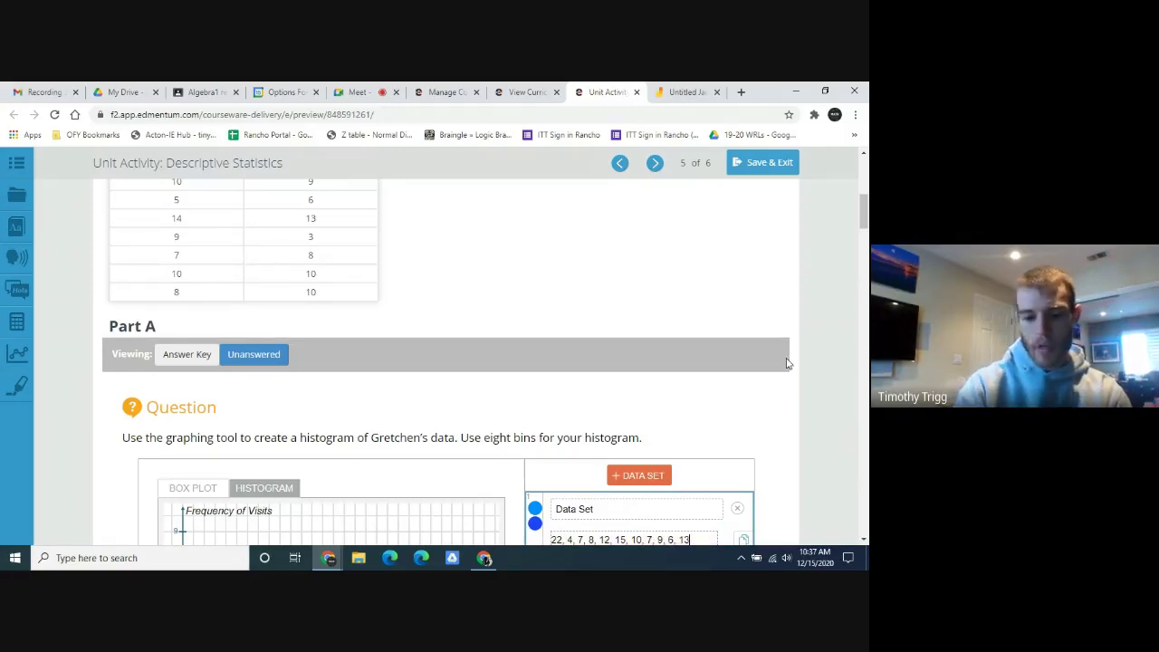
text(, 3,)
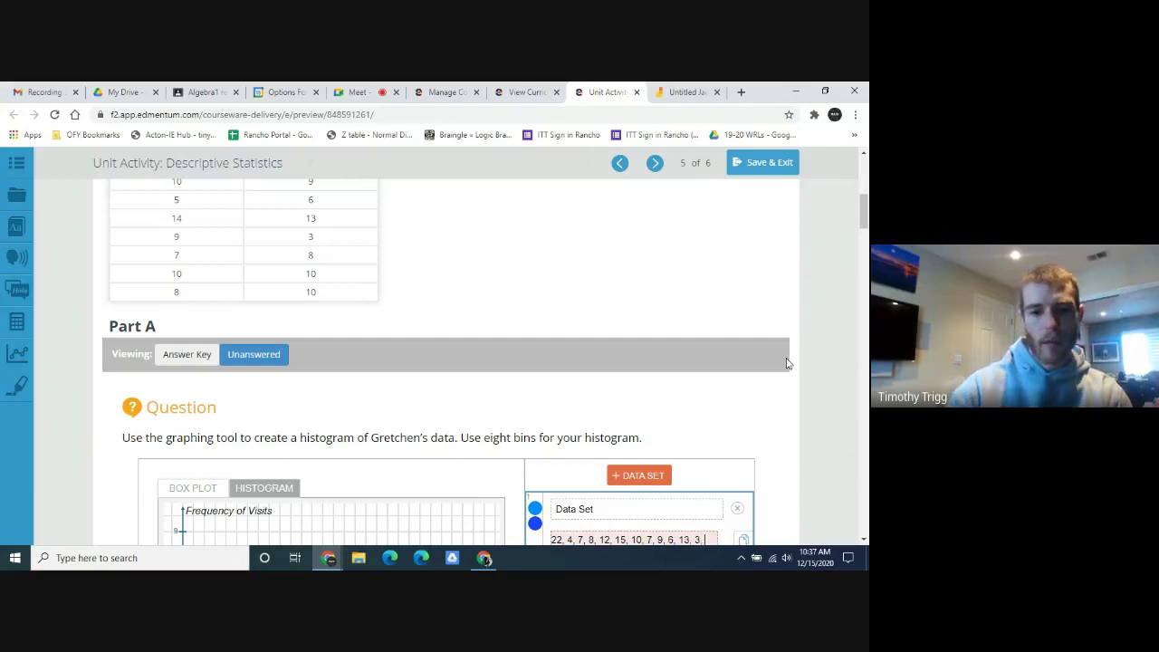
scroll(507, 259, up, 1)
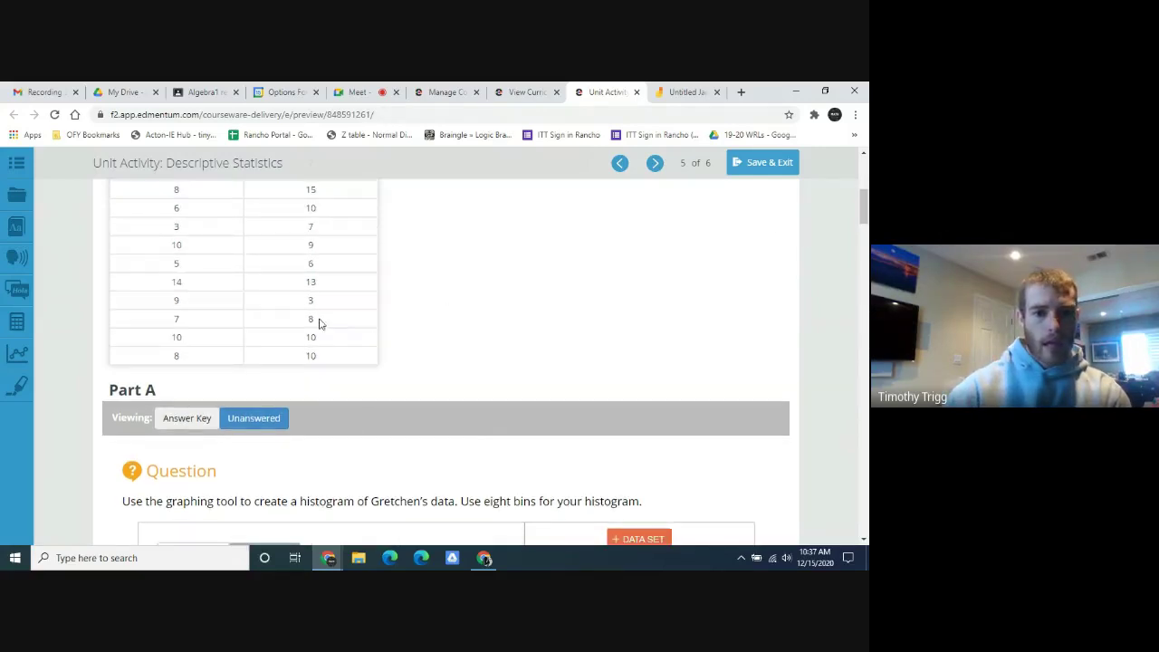
scroll(598, 316, down, 1)
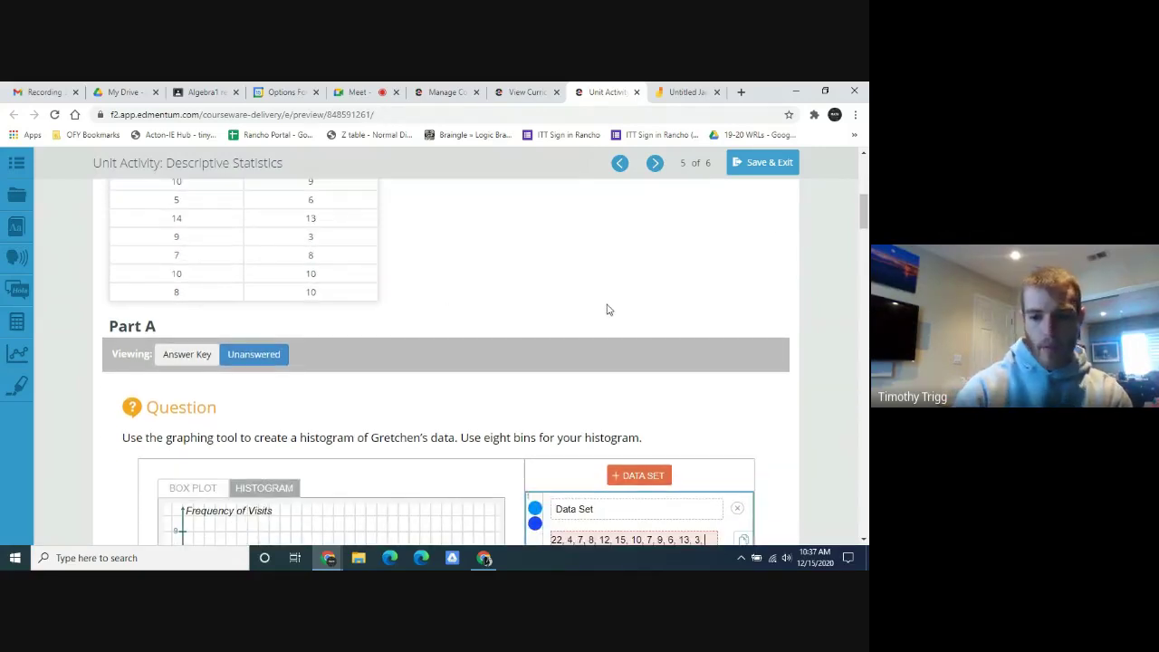
text(8, )
text(10, )
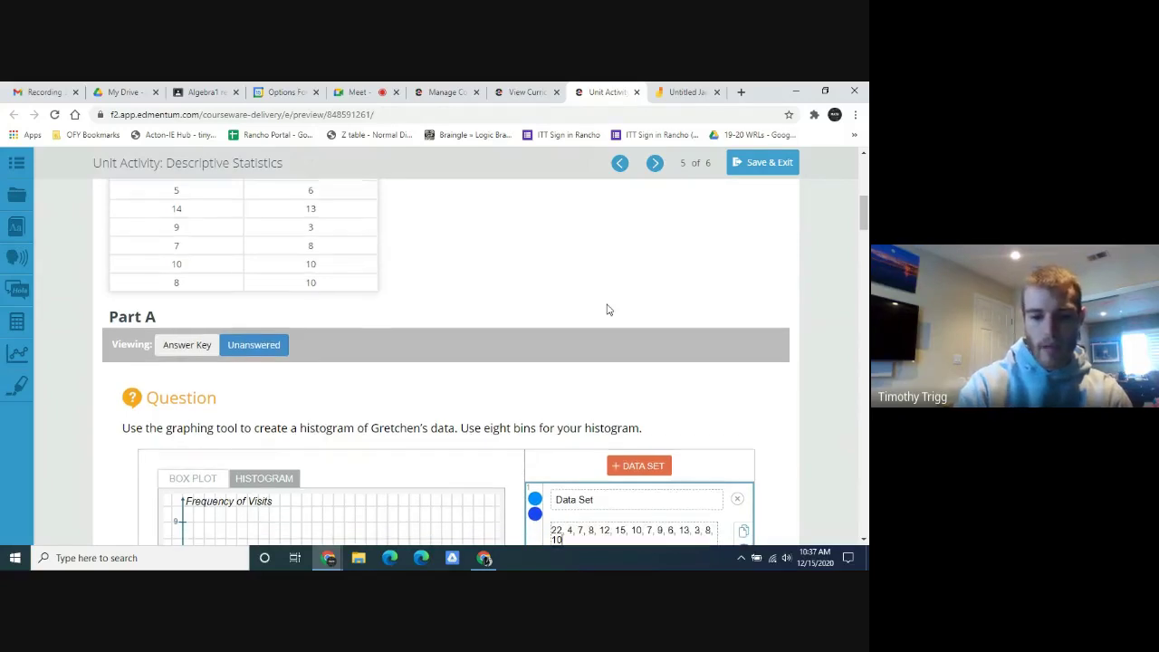
text(10)
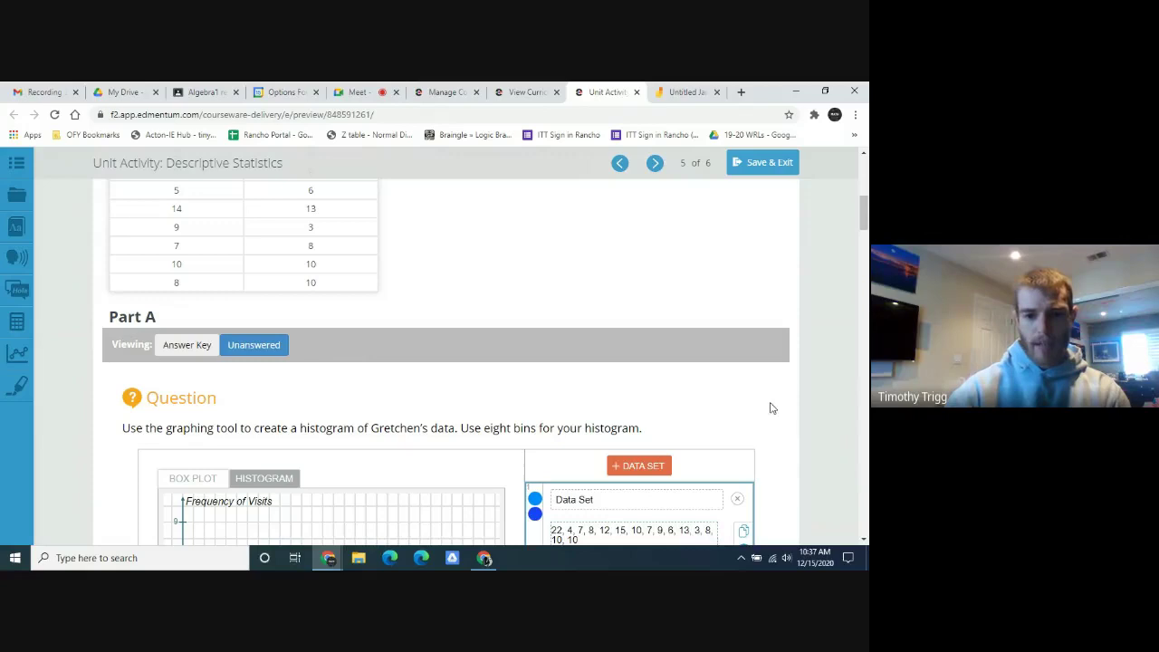
scroll(770, 408, down, 3)
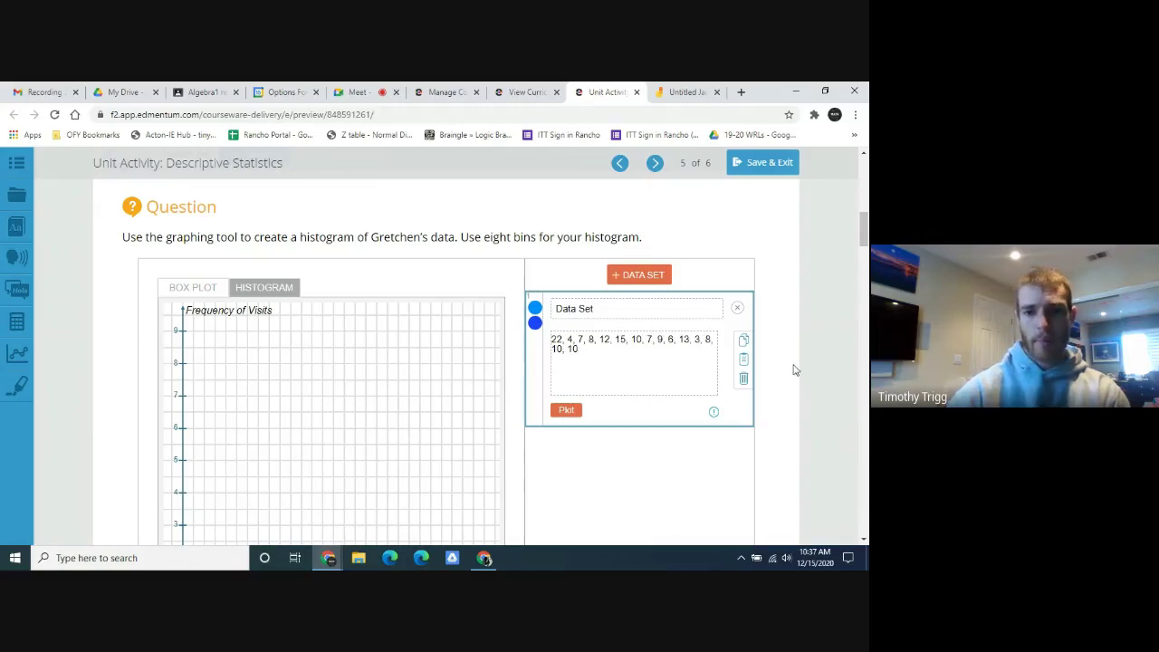
Plot Gretchen's histogram and review its mean 9.6, median 9 and standard deviation 4.69.
scroll(794, 369, down, 1)
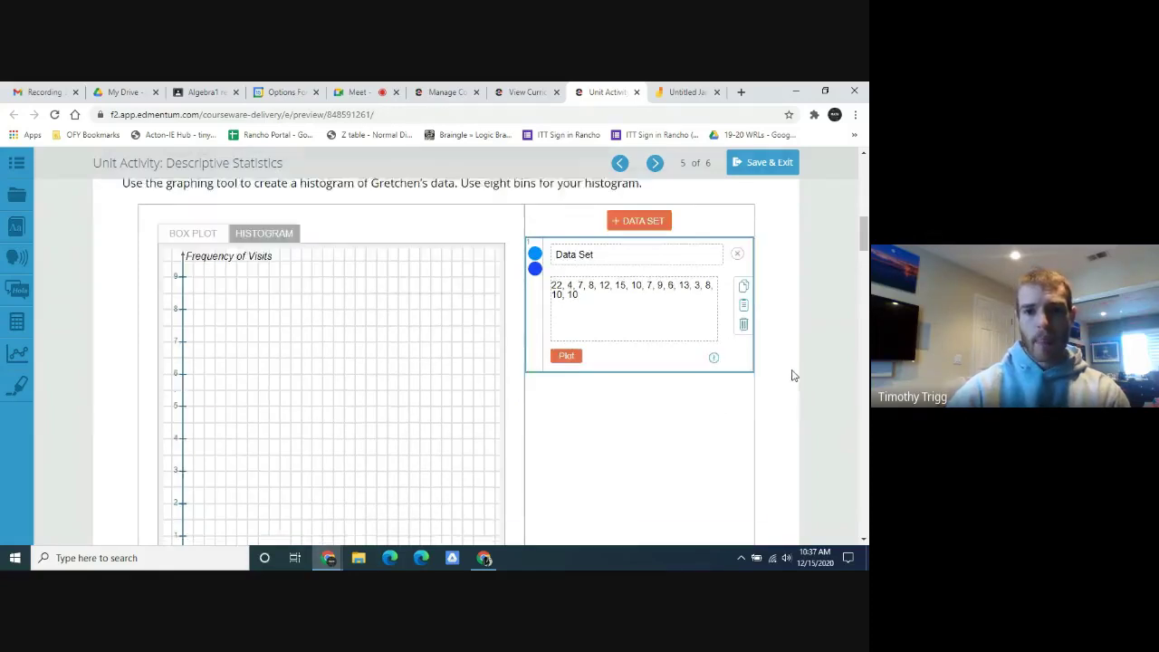
click(567, 349)
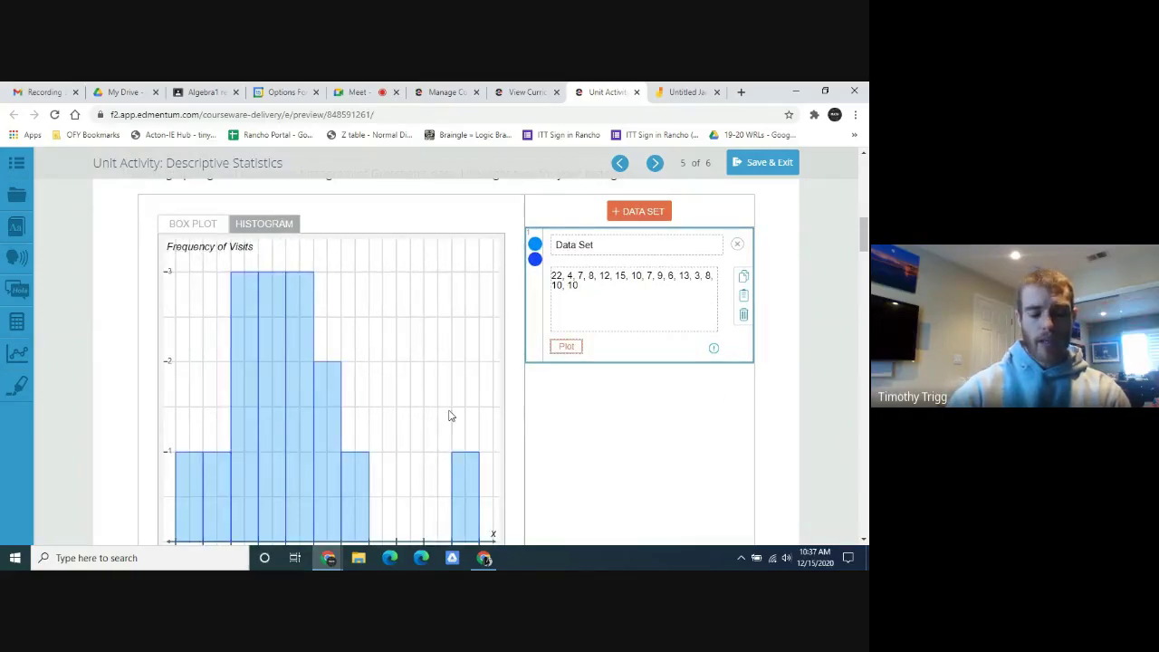
scroll(522, 434, down, 1)
scroll(530, 436, up, 1)
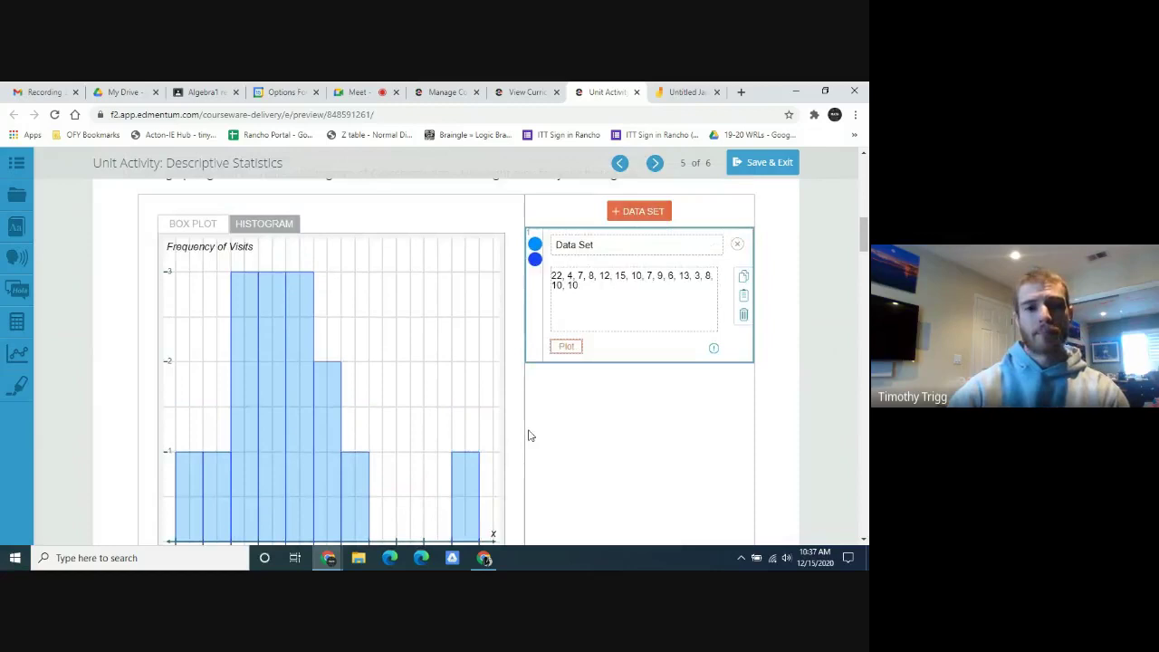
scroll(529, 435, up, 2)
scroll(520, 429, down, 1)
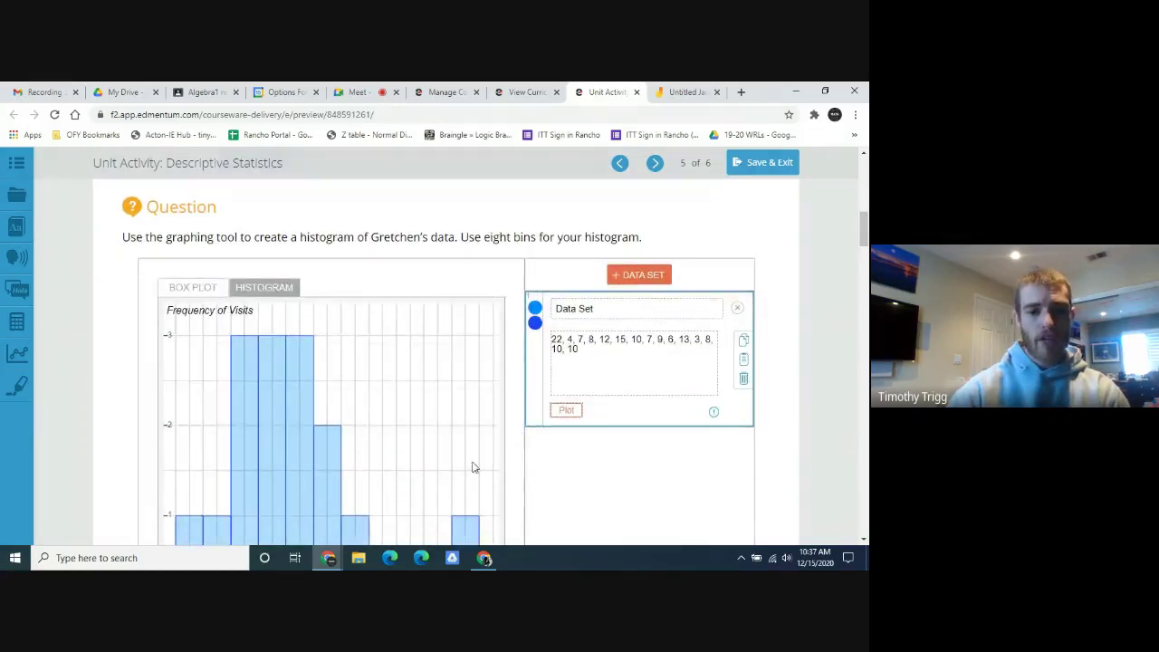
scroll(528, 468, down, 2)
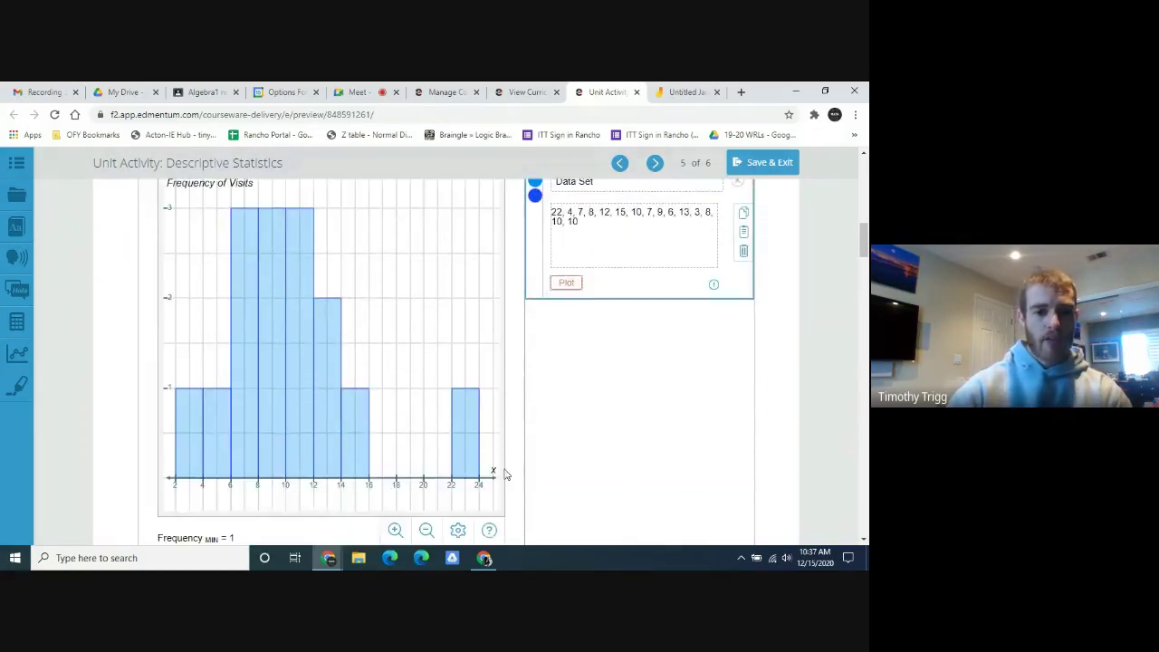
scroll(308, 453, up, 1)
scroll(312, 455, down, 1)
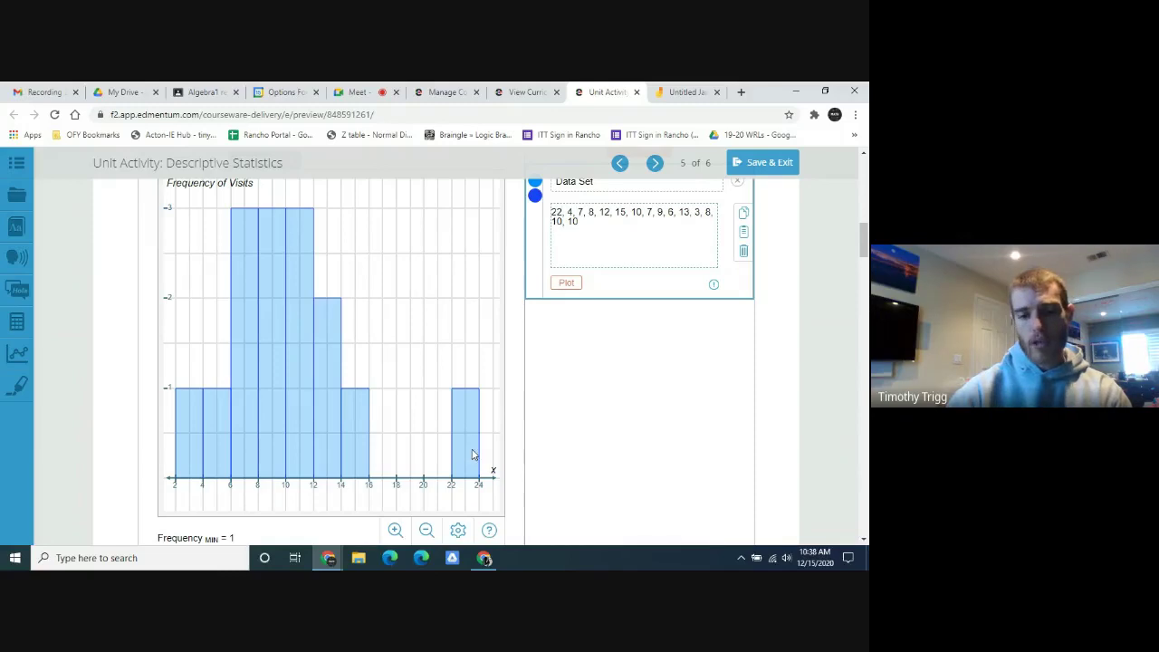
scroll(566, 425, down, 3)
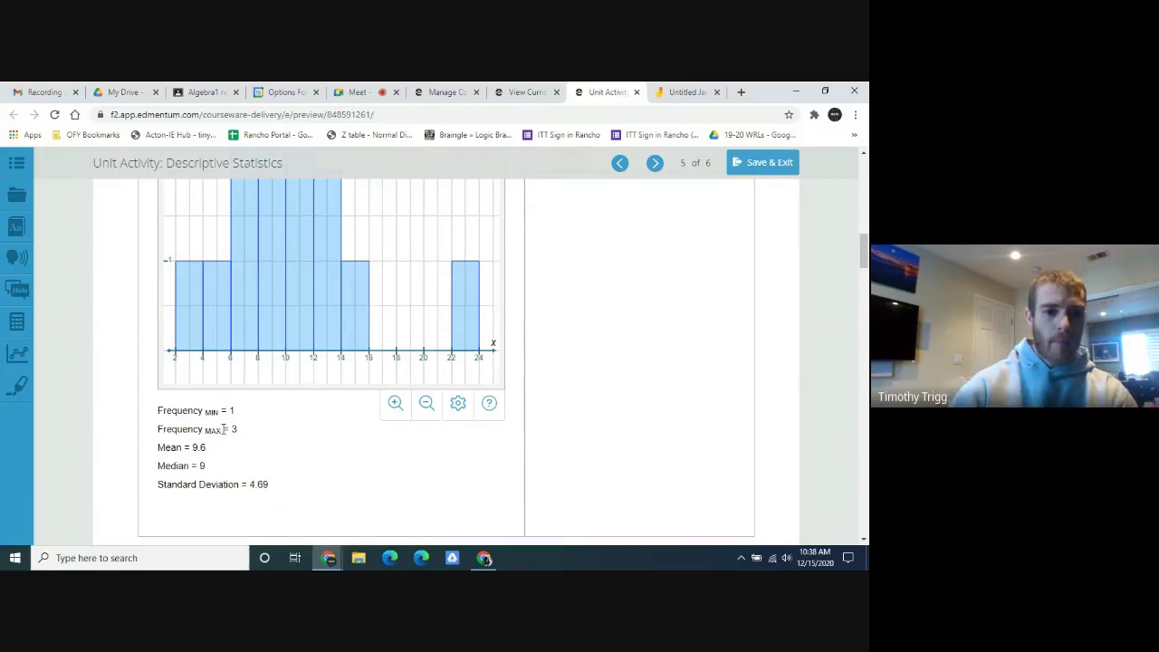
scroll(226, 426, down, 1)
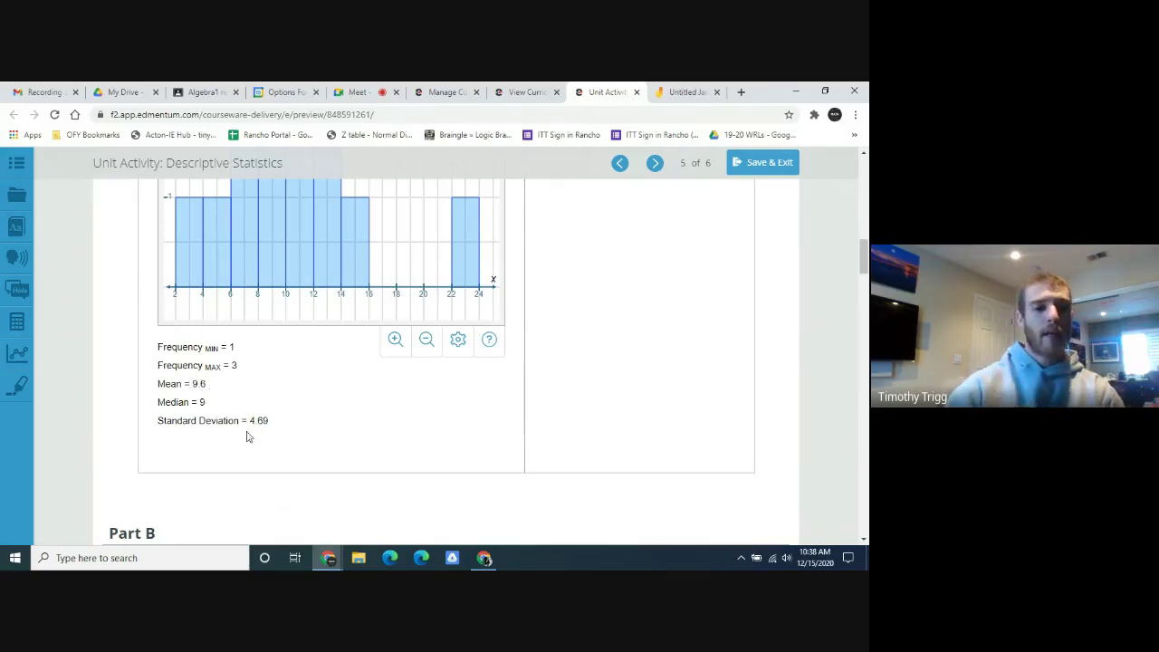
scroll(583, 419, down, 1)
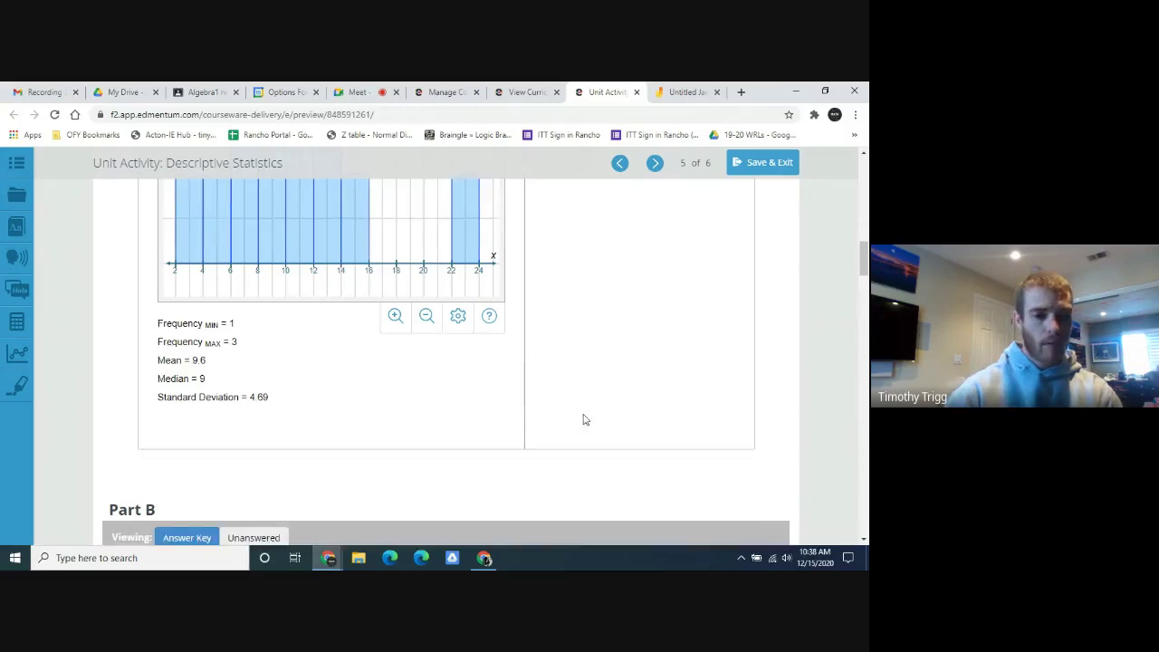
Switch Part B to the unanswered view and bring its three blank drop-downs into view.
click(245, 501)
scroll(362, 471, down, 3)
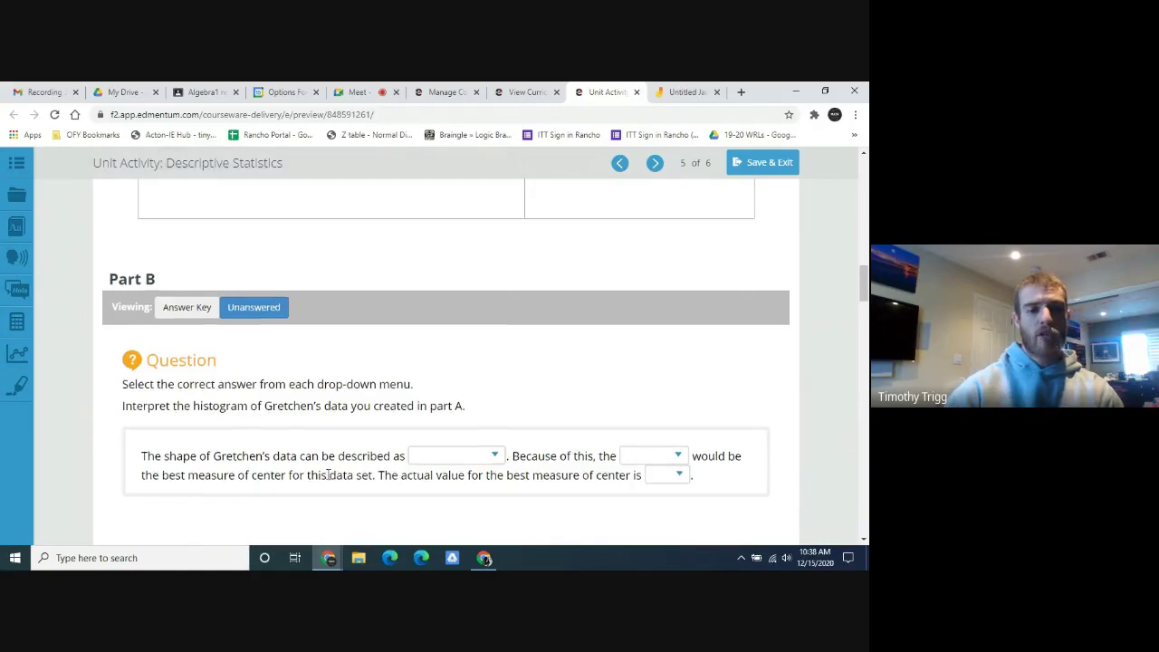
scroll(328, 473, up, 5)
scroll(181, 435, up, 2)
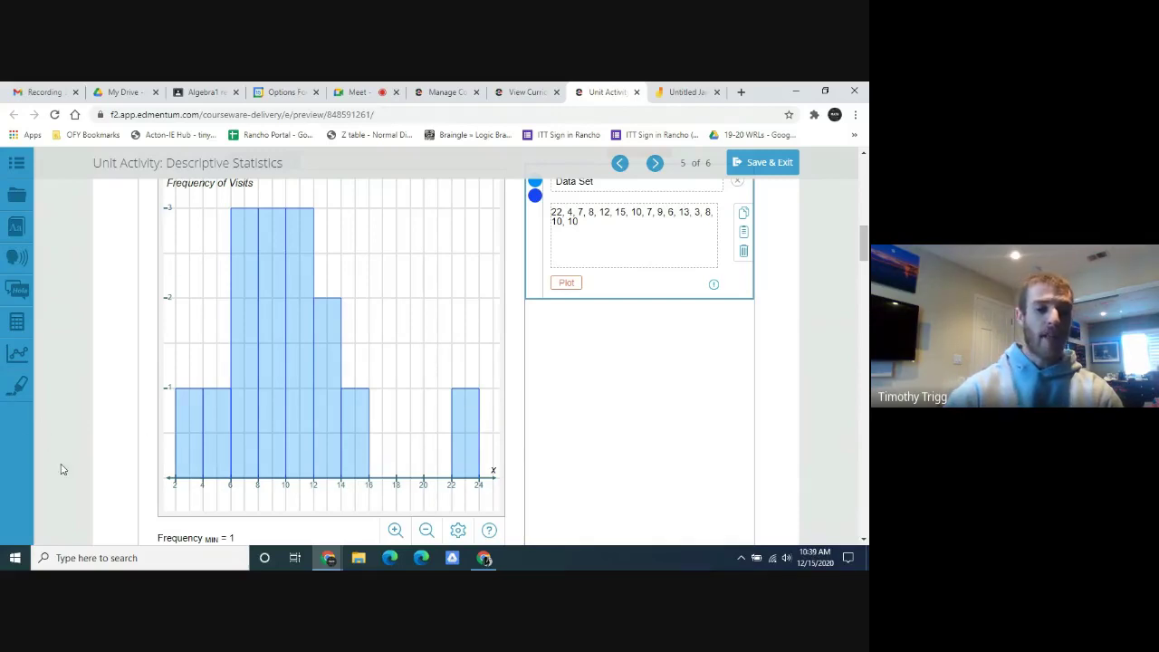
scroll(612, 448, down, 2)
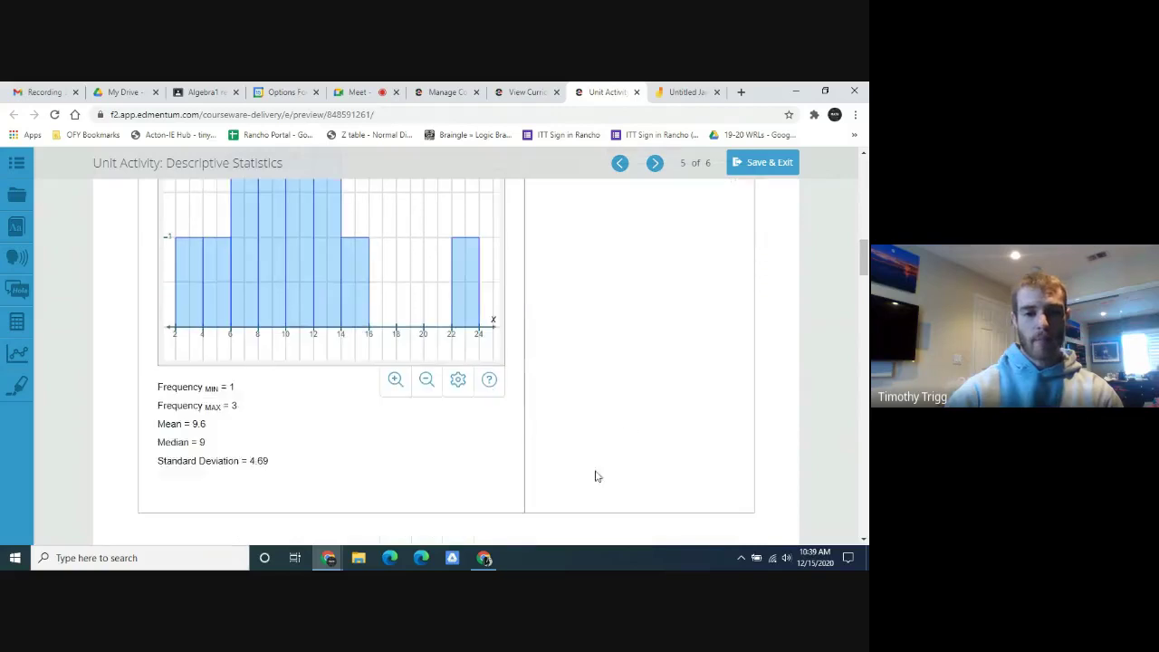
scroll(588, 463, down, 1)
scroll(543, 442, down, 1)
scroll(495, 424, up, 2)
scroll(497, 419, up, 1)
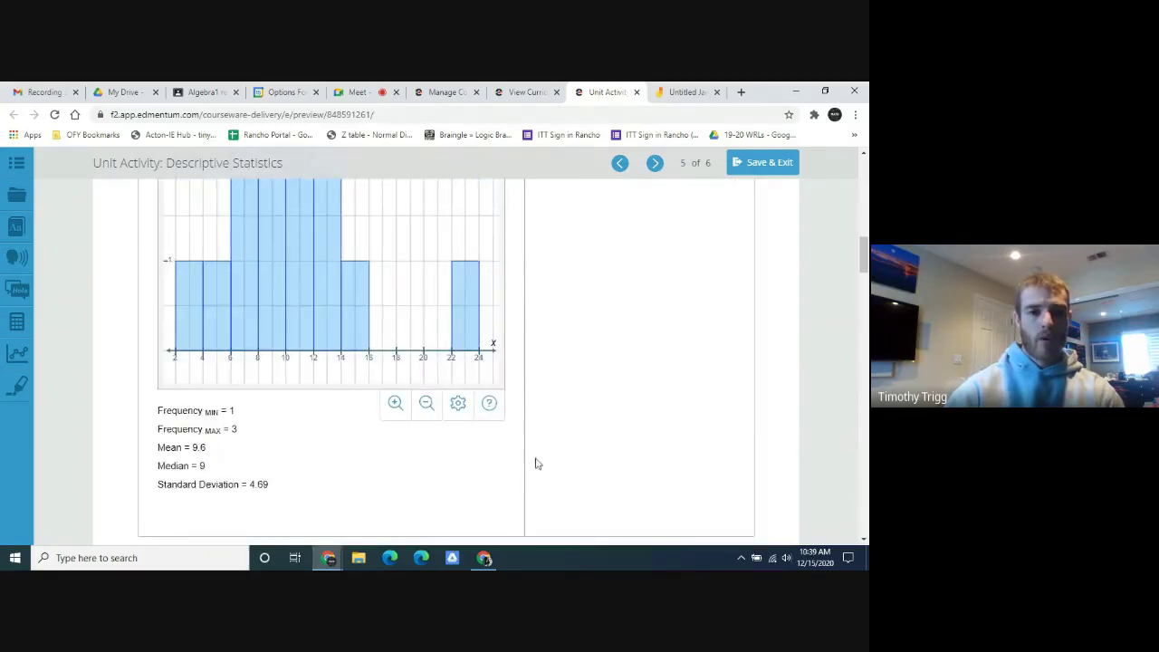
scroll(535, 461, up, 2)
scroll(502, 437, down, 1)
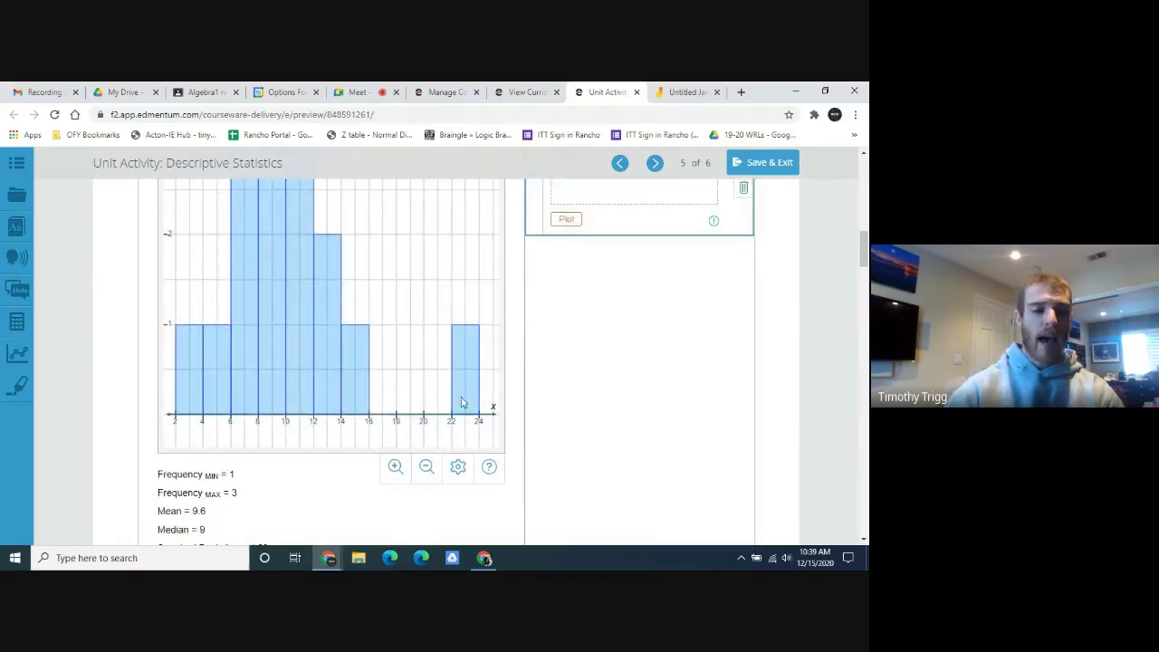
scroll(552, 416, down, 1)
scroll(535, 453, down, 3)
Choose 'skewed right' as the data's shape, checking the histogram's mean of 9.6.
scroll(448, 457, down, 1)
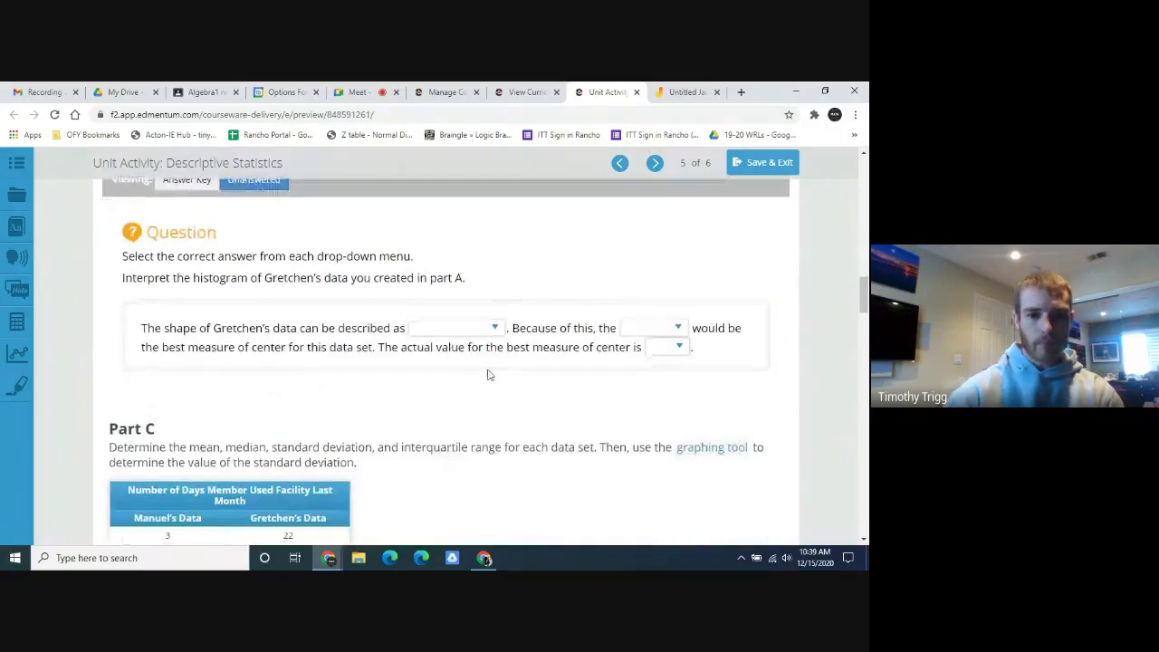
click(489, 327)
click(478, 374)
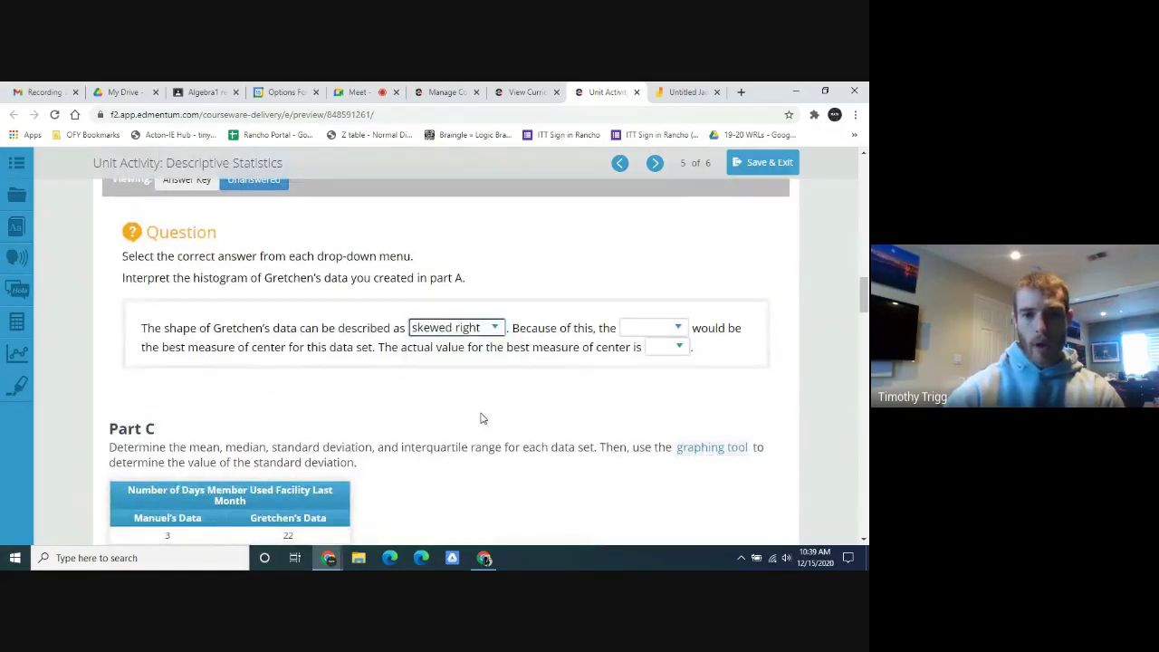
click(678, 331)
click(678, 332)
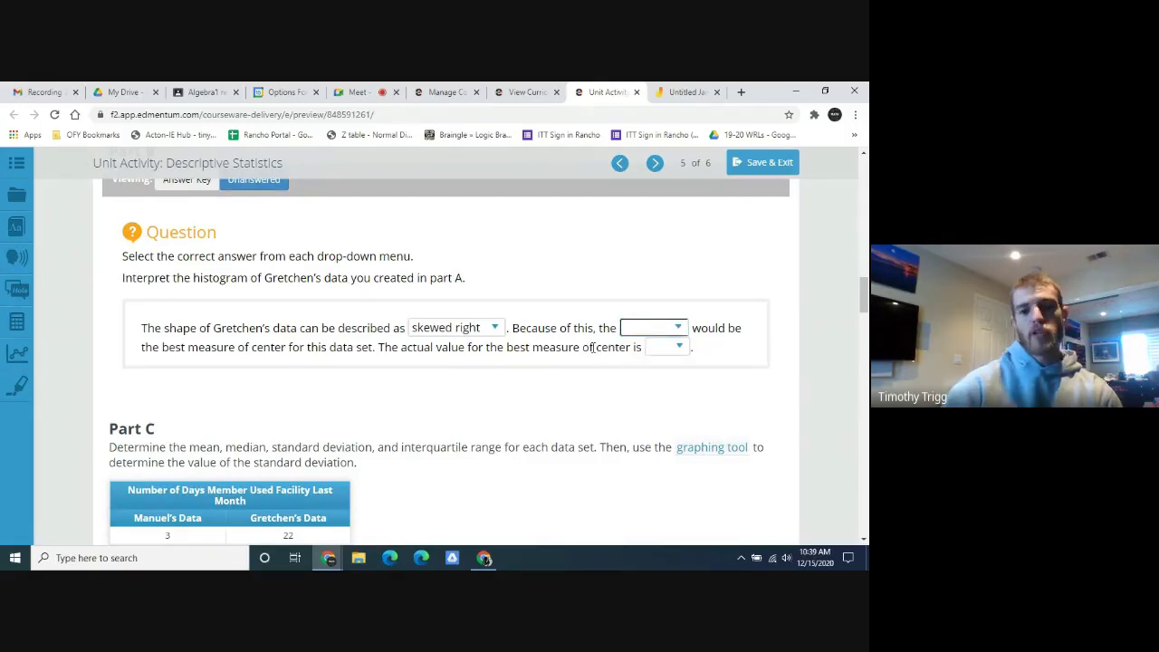
scroll(584, 353, up, 1)
scroll(583, 355, up, 2)
scroll(579, 362, up, 3)
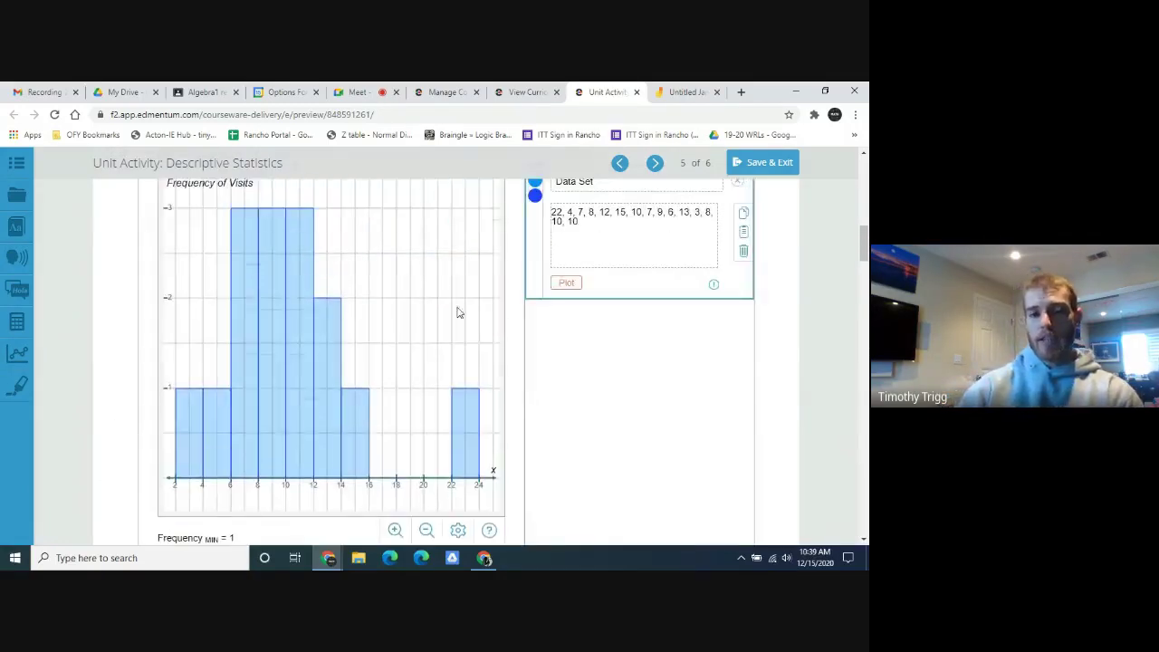
scroll(507, 416, down, 2)
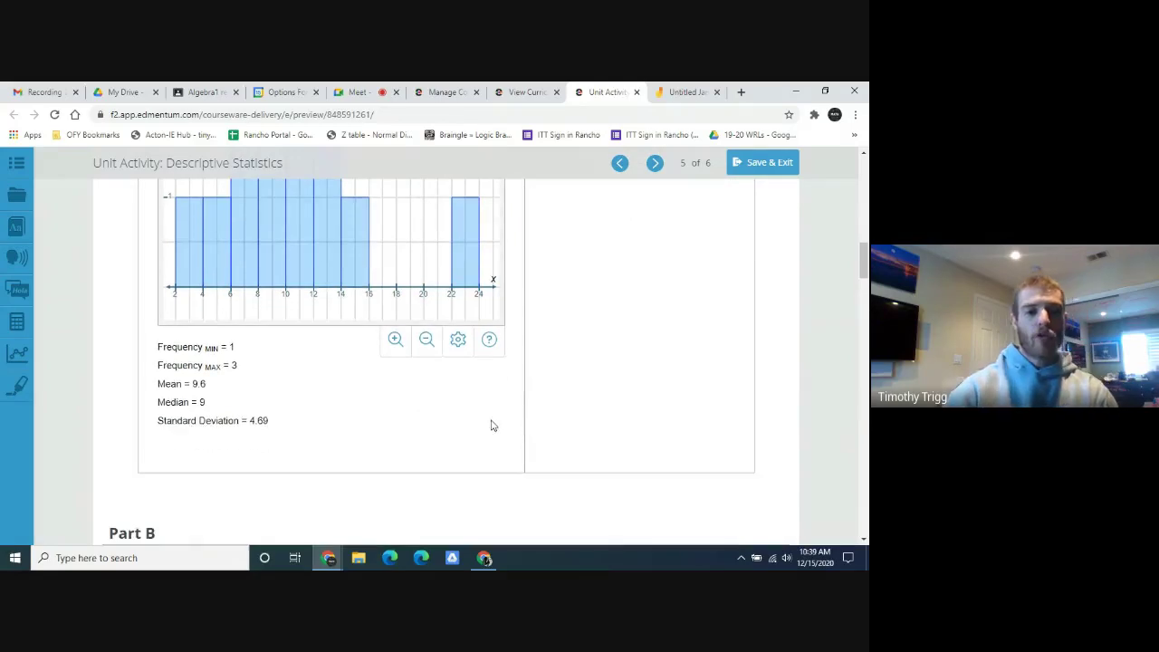
double_click(196, 383)
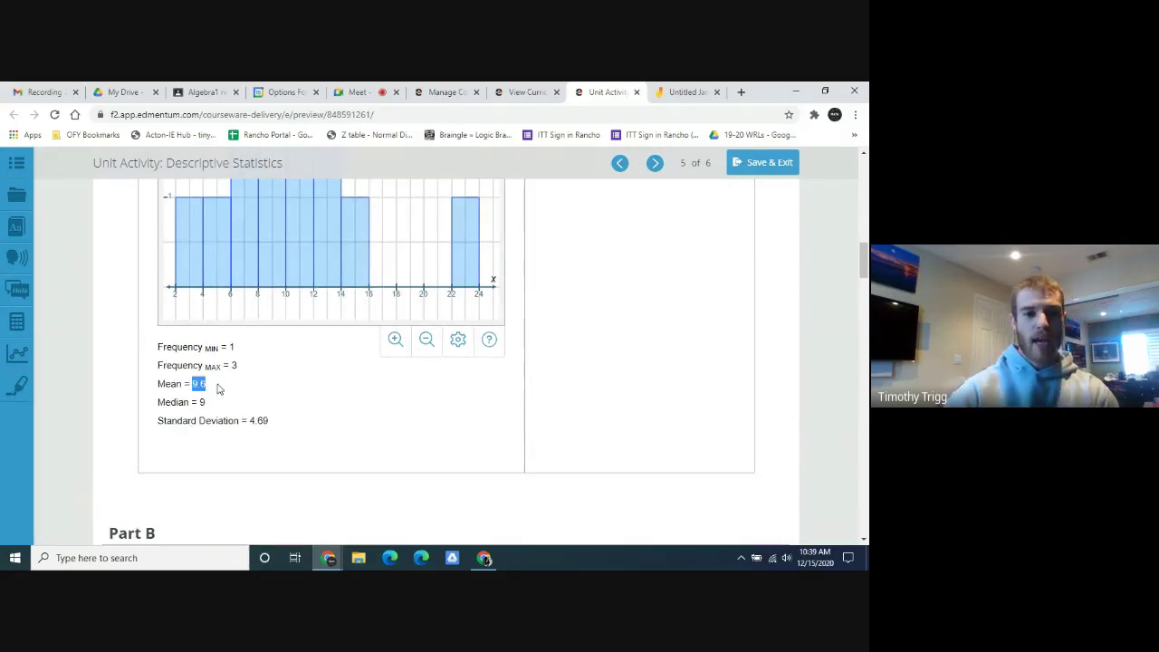
click(214, 389)
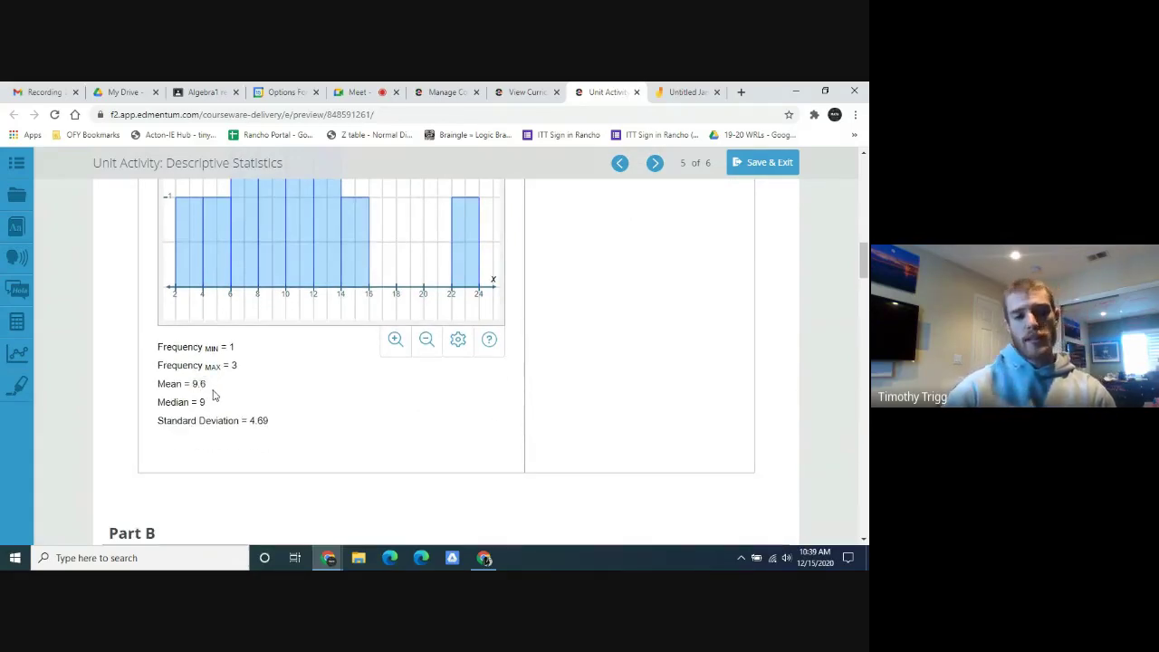
scroll(657, 399, down, 3)
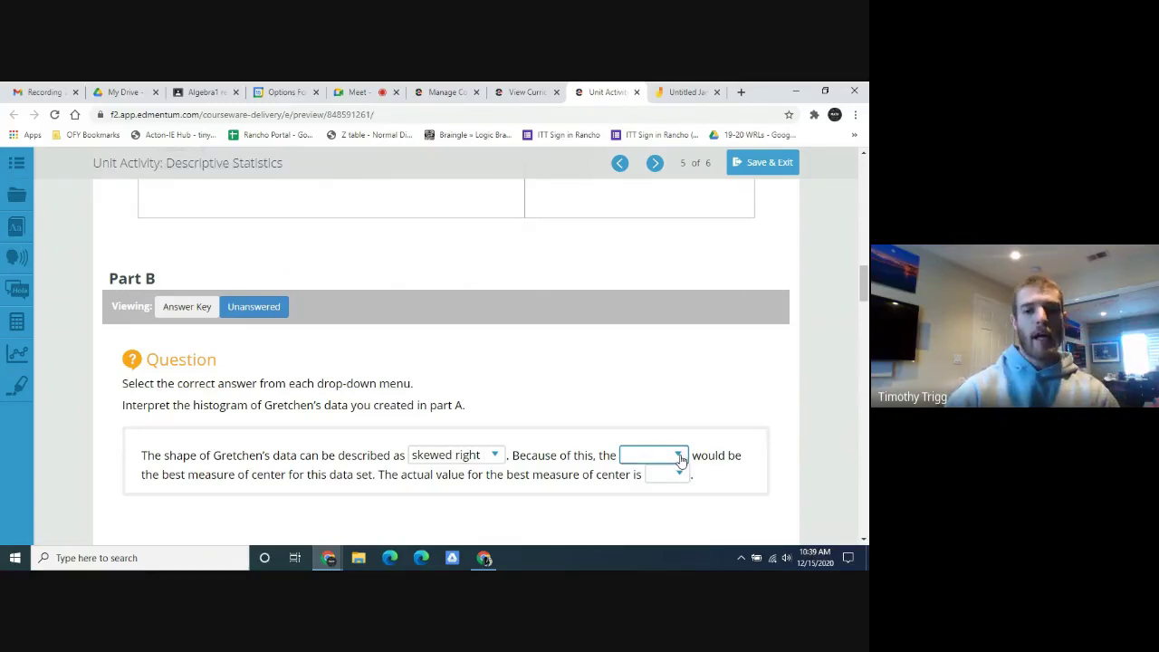
Select 'median' as the best measure of center and 9 as its value.
click(681, 459)
click(665, 504)
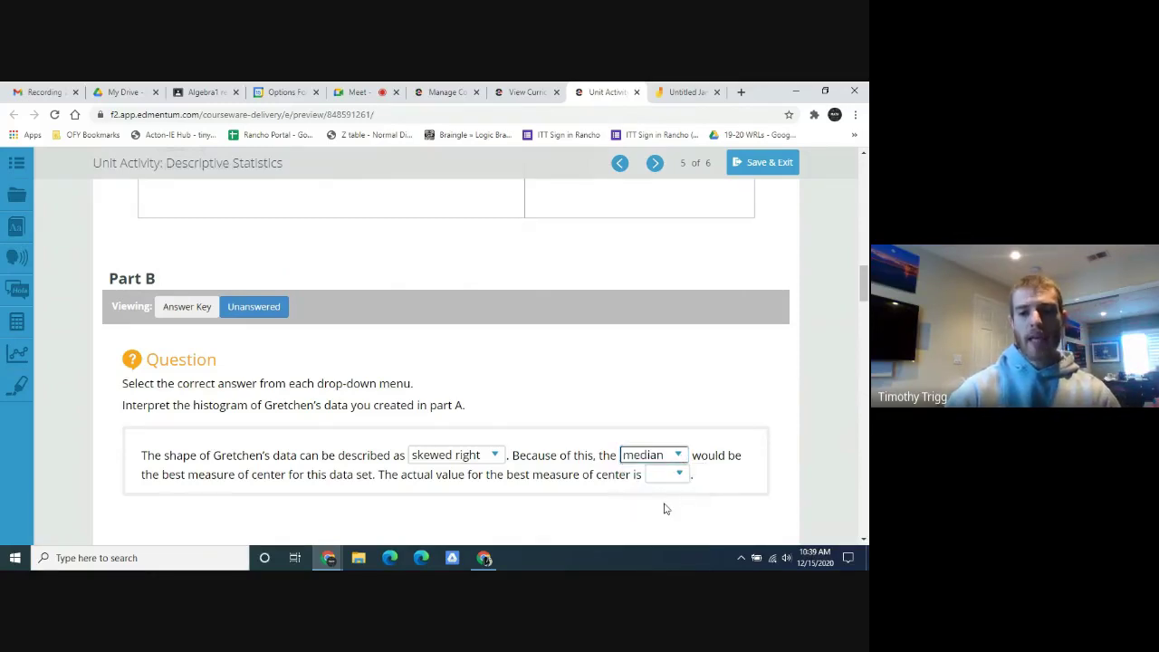
click(732, 456)
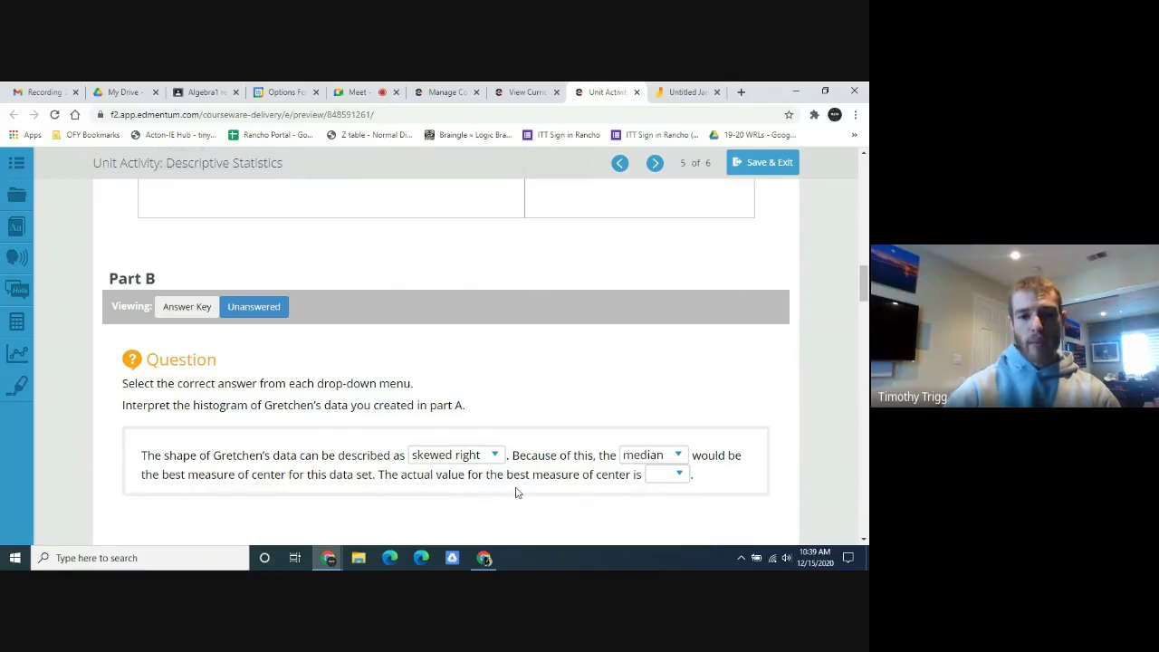
click(674, 478)
click(666, 428)
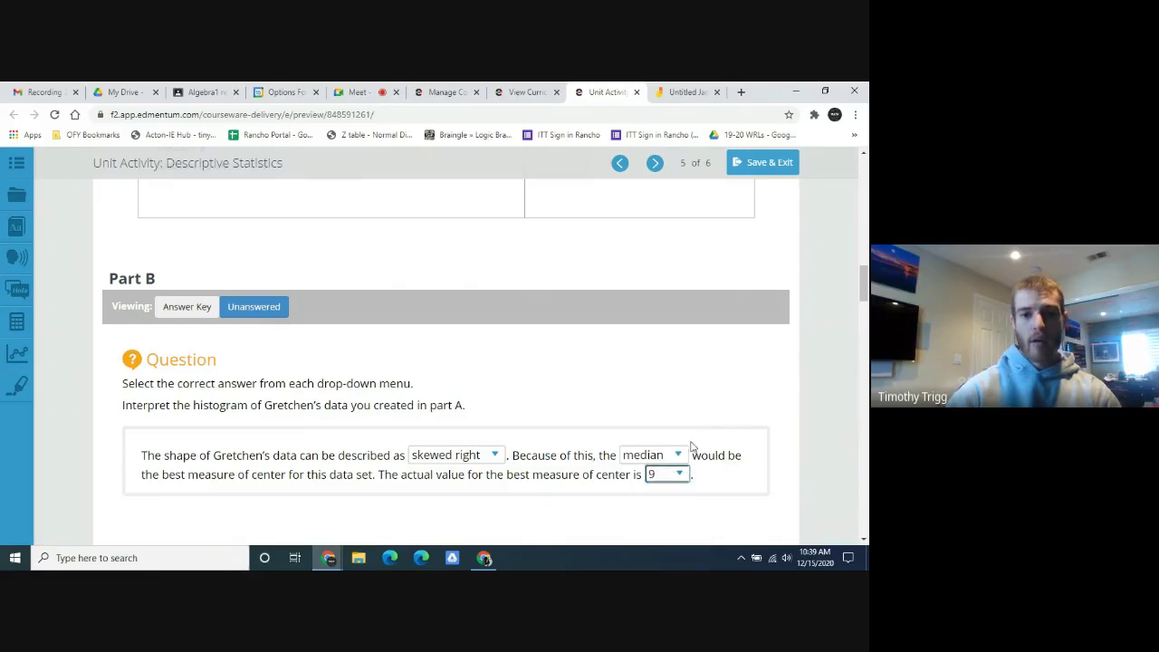
scroll(589, 440, up, 2)
scroll(256, 413, up, 2)
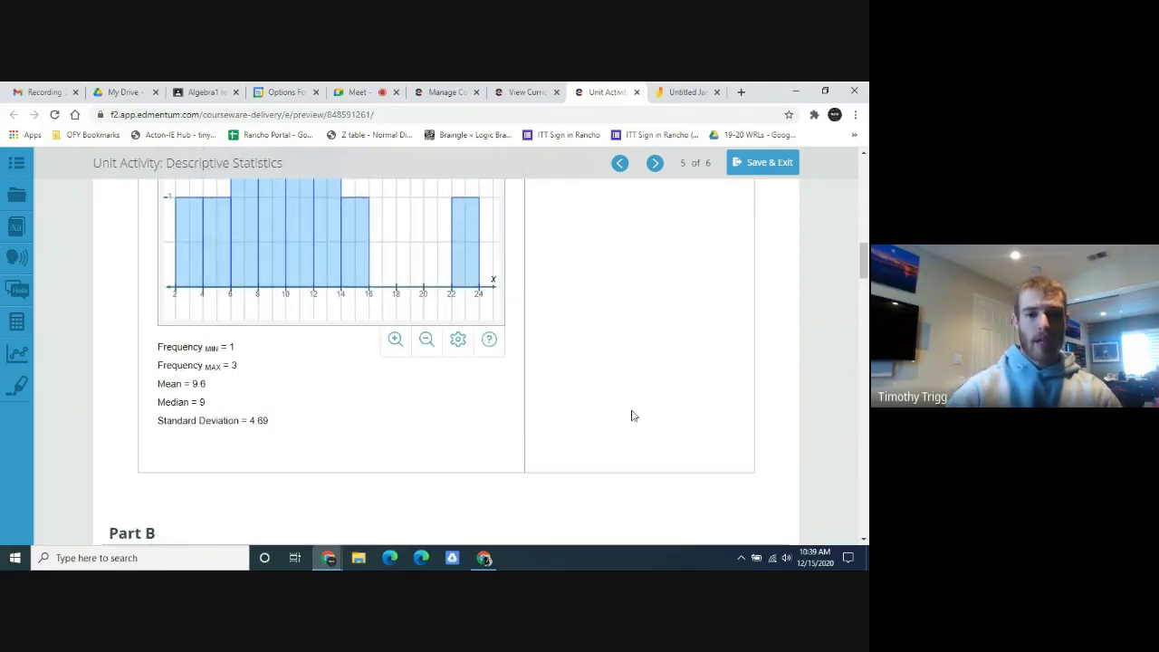
Scroll to Part C and switch it to the unanswered view of the statistics comparison table.
scroll(634, 414, down, 1)
scroll(660, 406, down, 2)
scroll(703, 431, down, 1)
scroll(670, 439, down, 1)
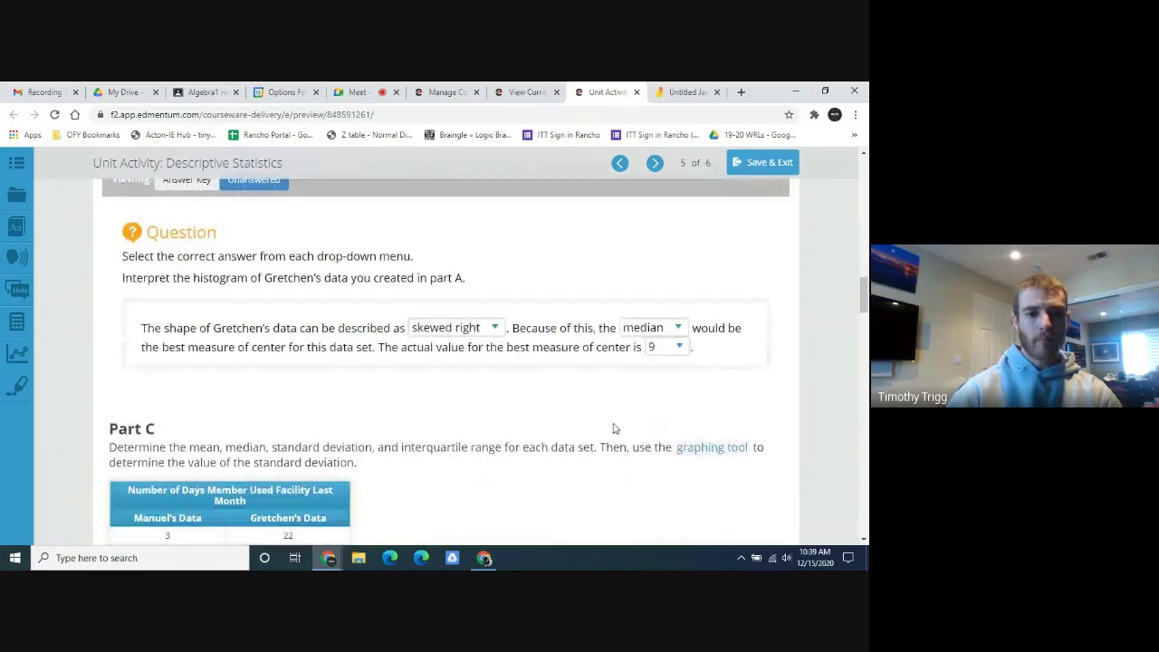
scroll(498, 422, down, 2)
scroll(495, 417, up, 3)
scroll(495, 424, down, 2)
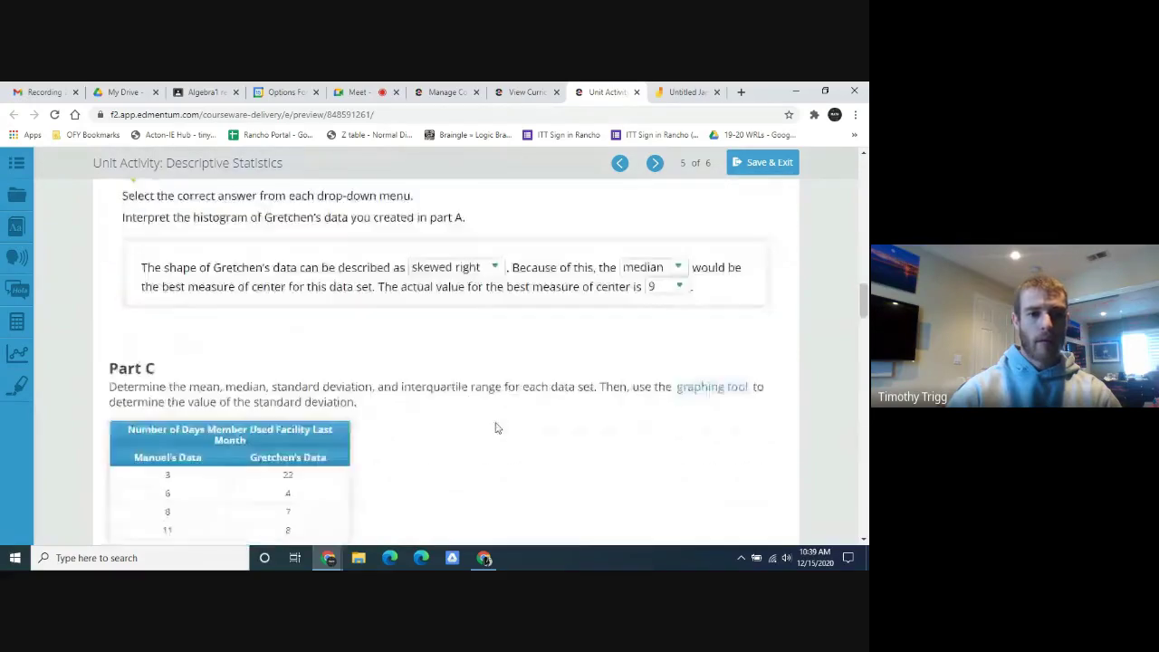
scroll(494, 428, down, 1)
scroll(495, 428, down, 1)
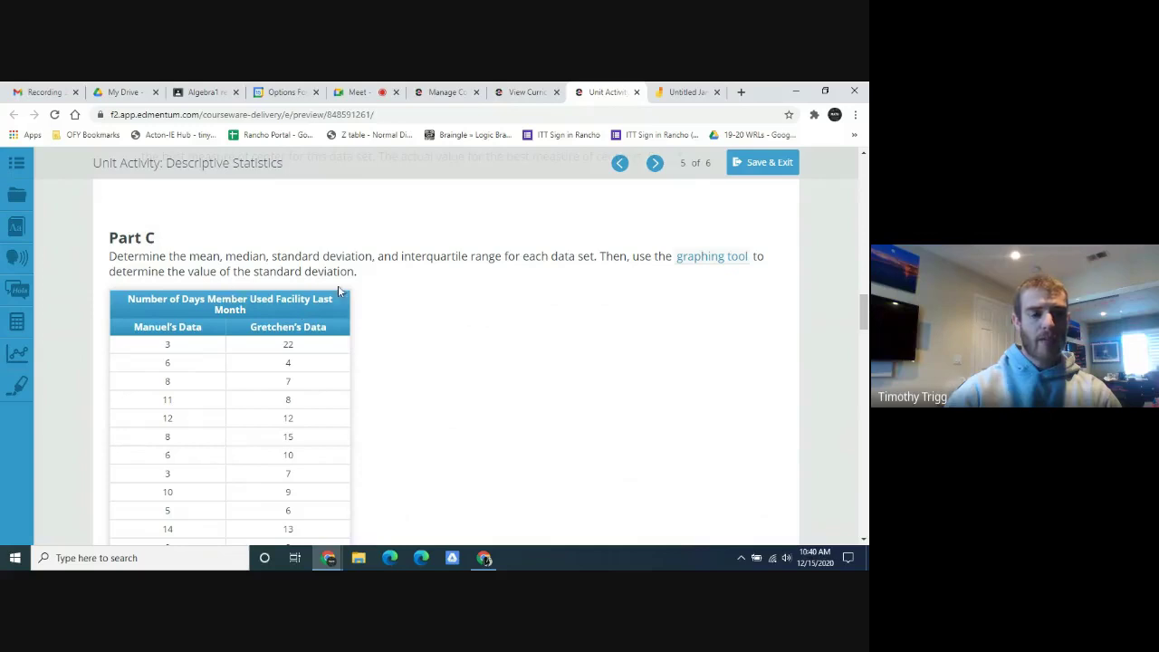
scroll(395, 284, down, 2)
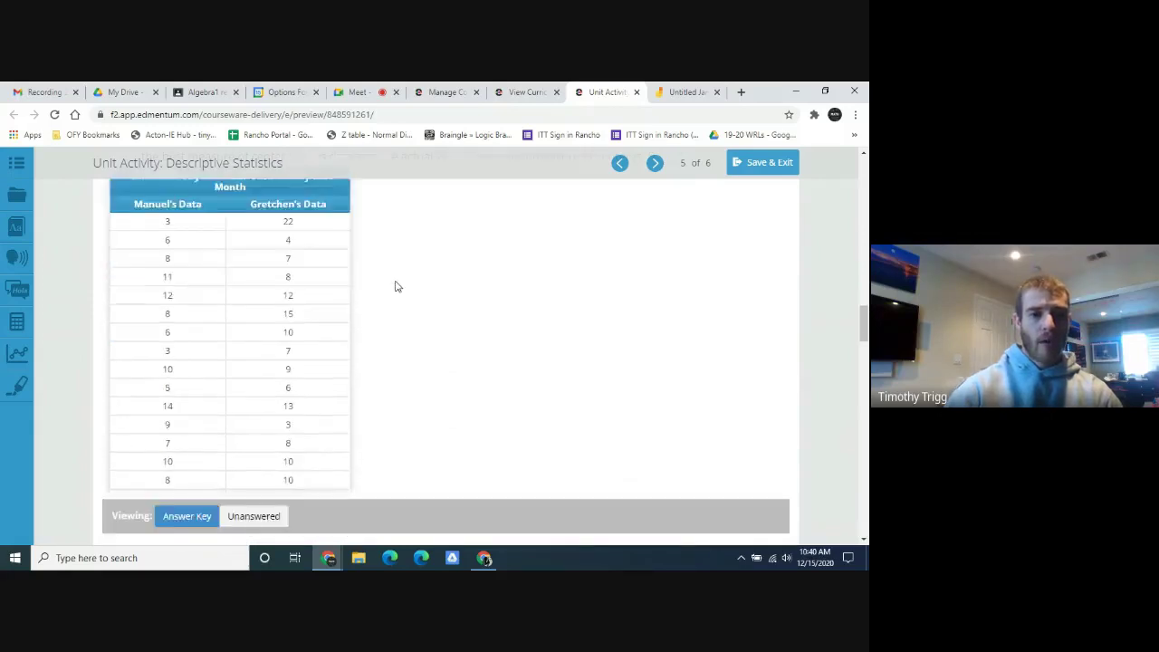
scroll(396, 284, down, 1)
click(276, 449)
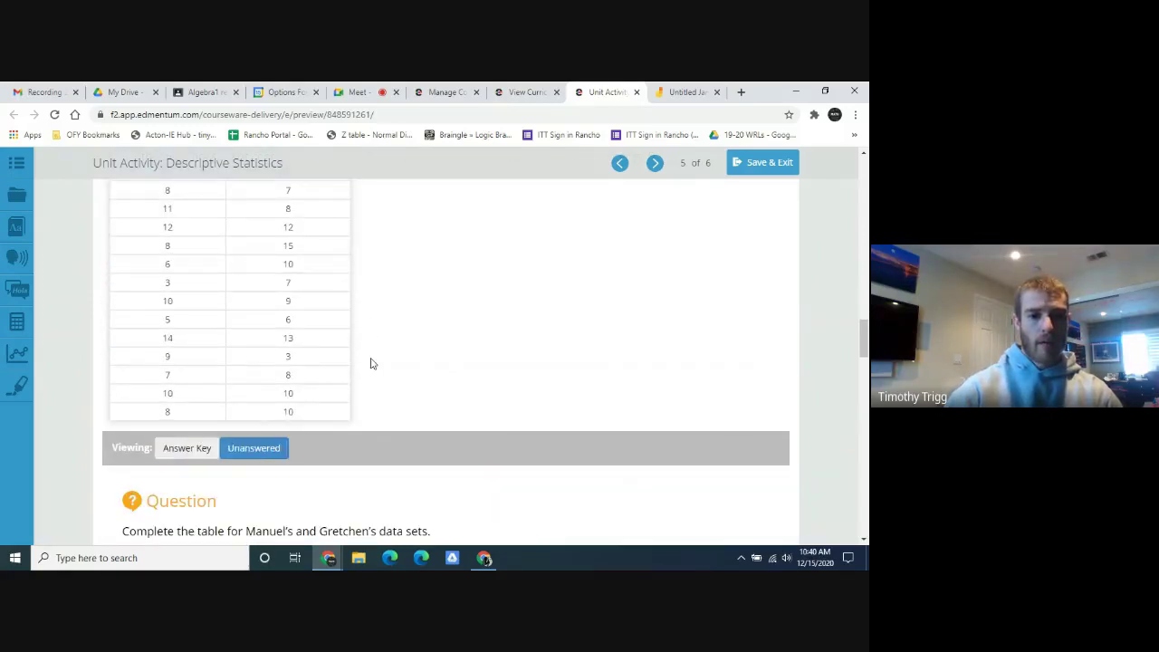
scroll(406, 331, down, 2)
scroll(440, 332, down, 3)
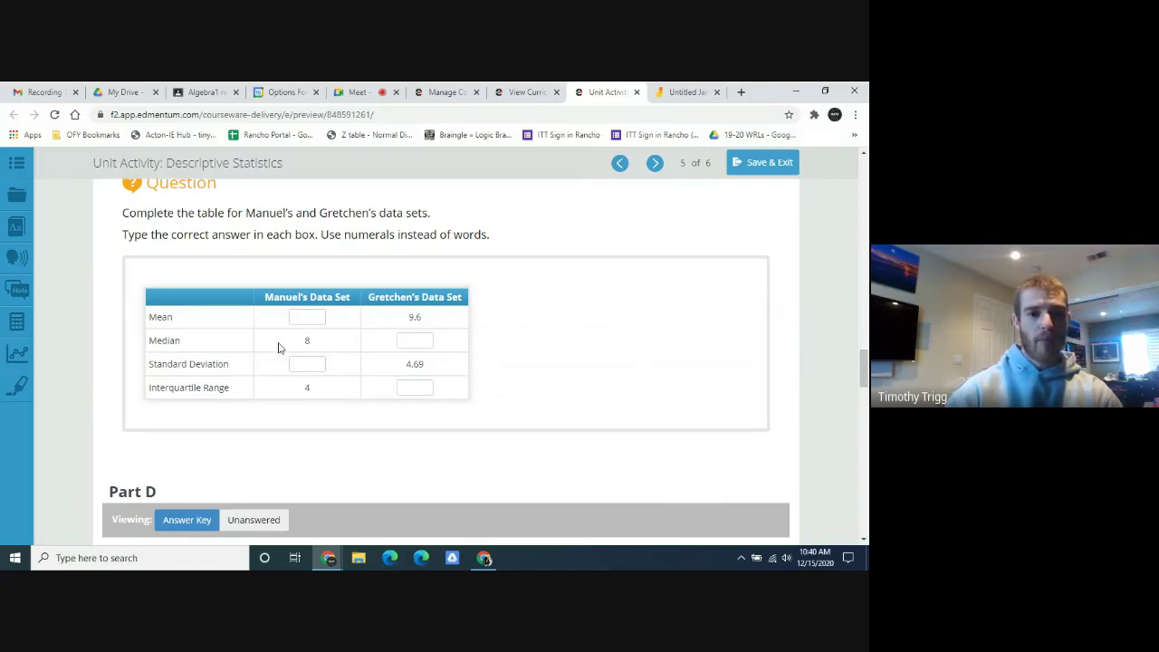
Enter 9 as Gretchen's median in the Part C table.
click(415, 341)
text(9)
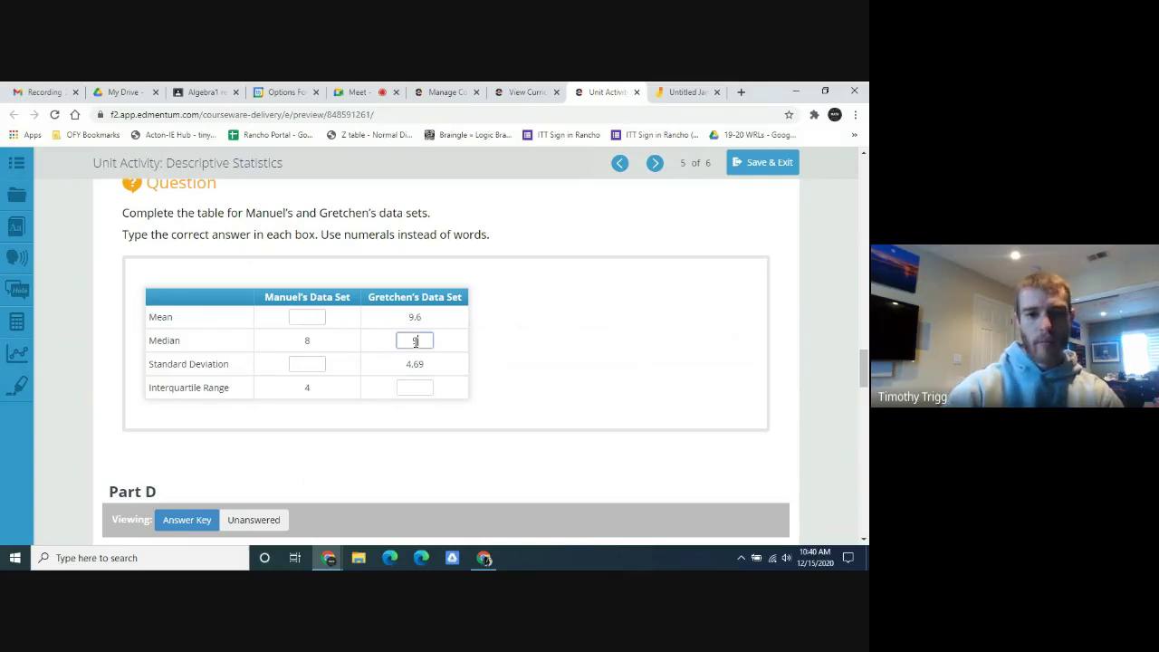
click(493, 353)
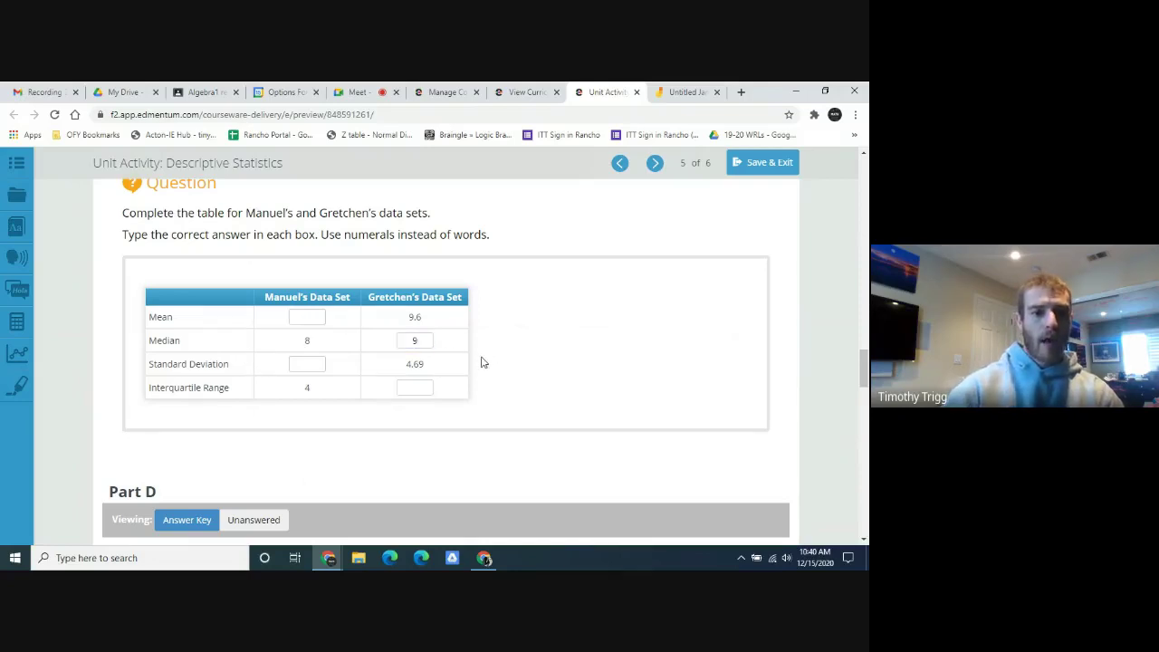
click(429, 389)
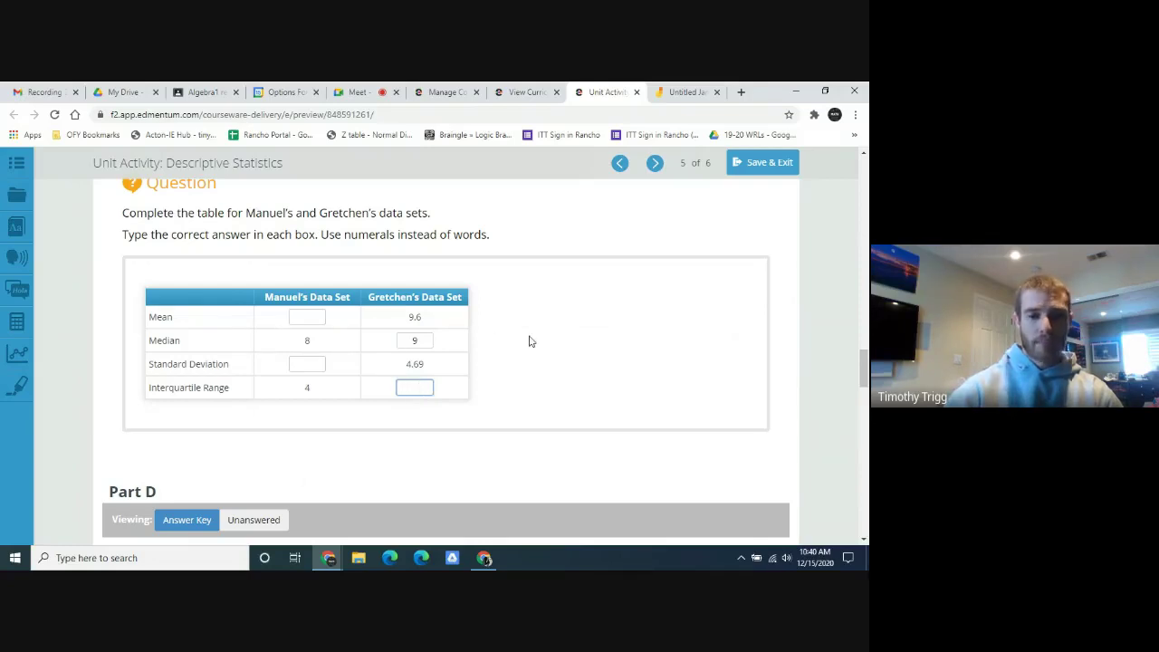
Open the graphing tool in a new browser tab.
scroll(280, 333, up, 1)
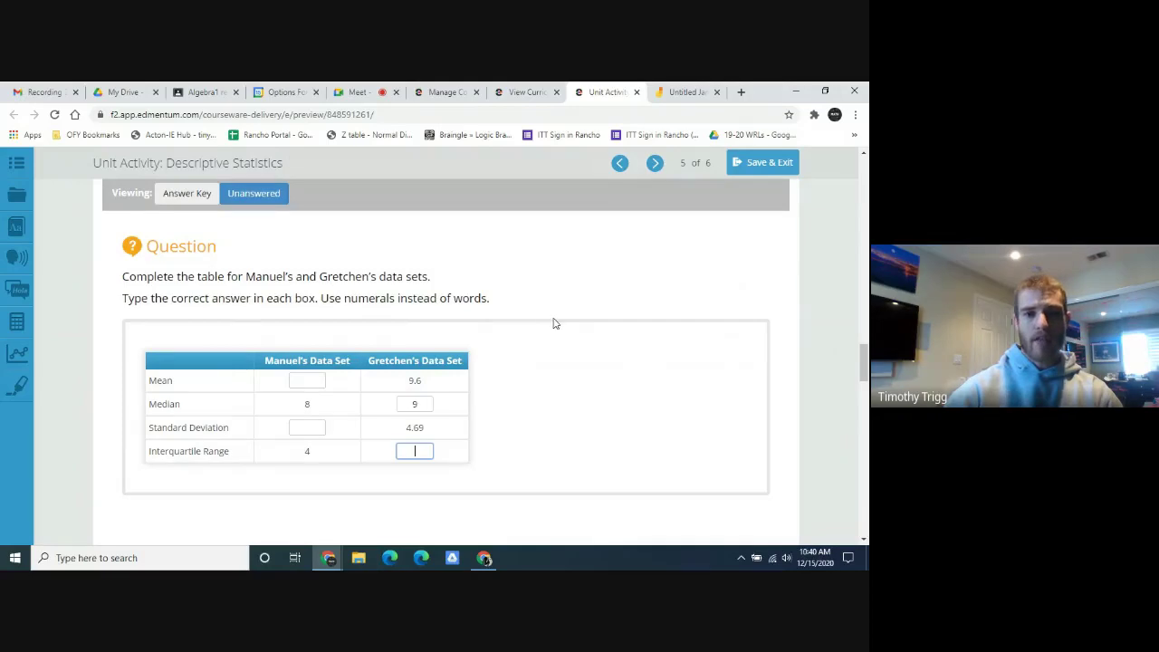
scroll(553, 324, up, 10)
scroll(551, 335, up, 1)
scroll(551, 340, up, 1)
scroll(507, 331, up, 1)
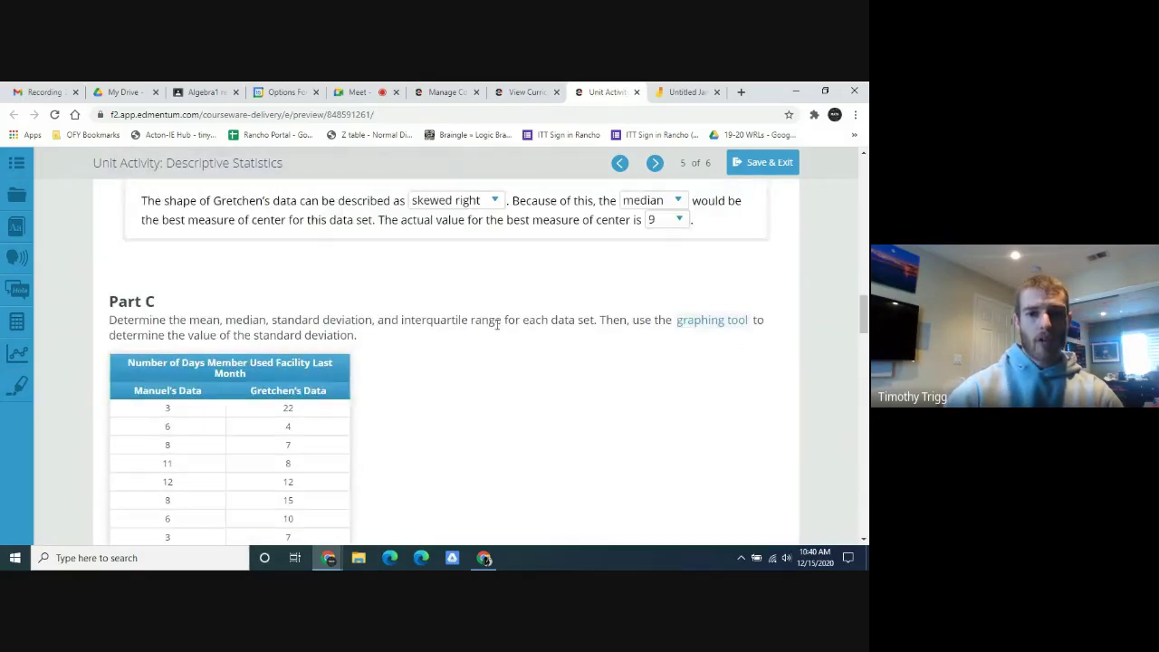
click(715, 324)
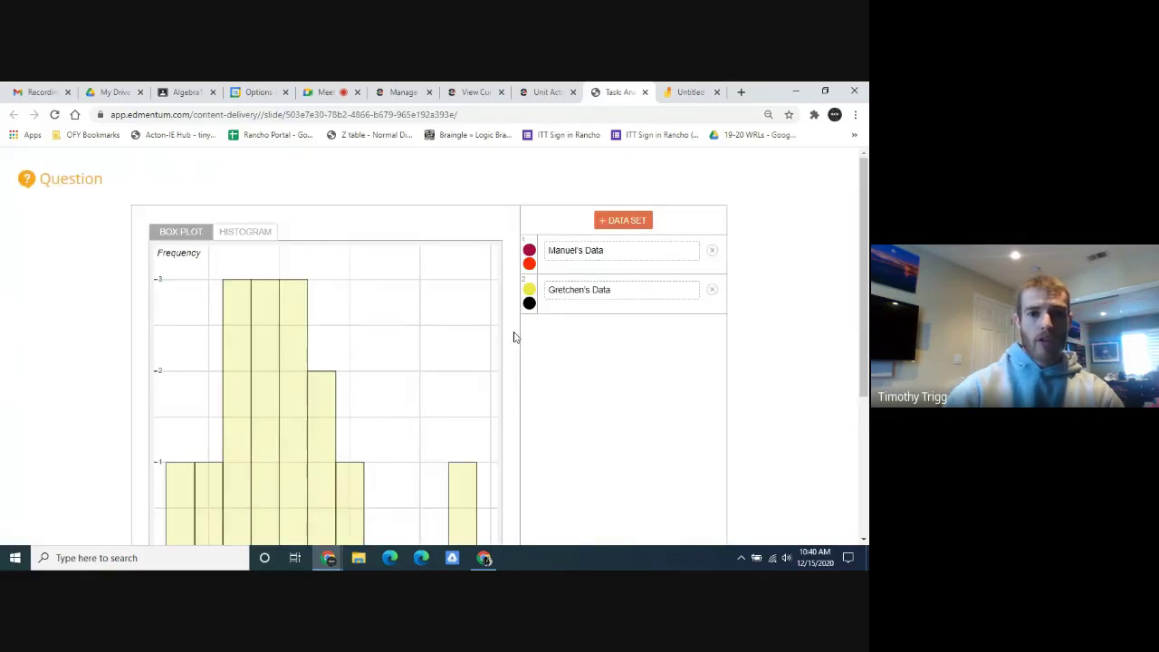
Plot Manuel's data as a histogram, reading mean 8, median 8 and standard deviation 3.14.
click(627, 253)
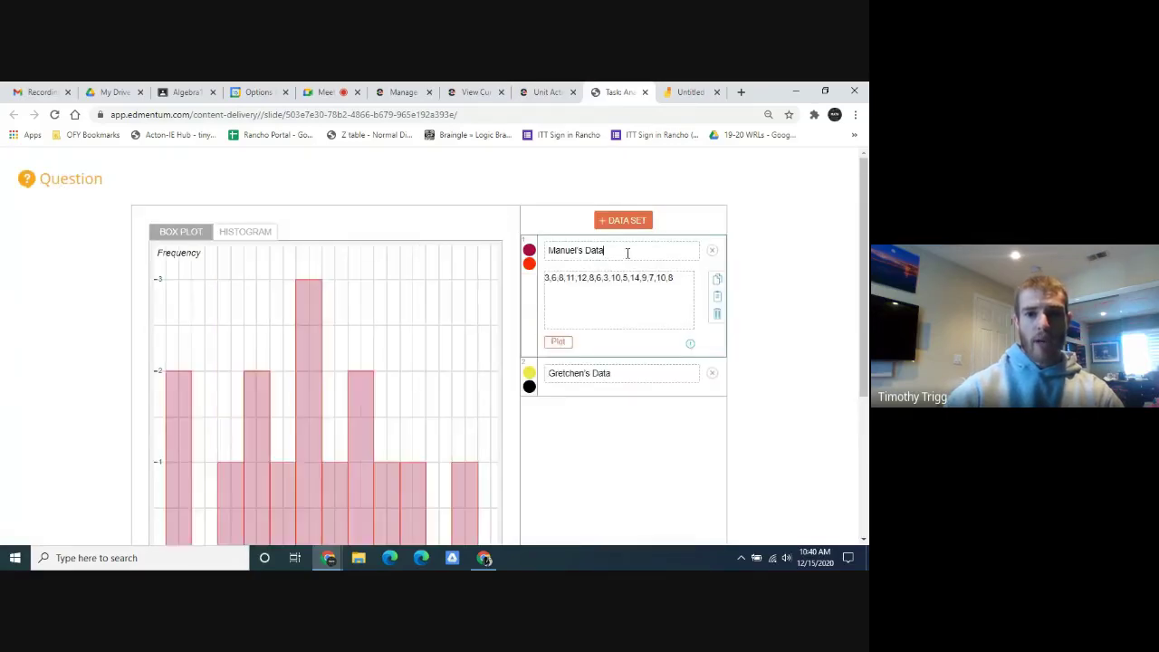
scroll(784, 320, down, 1)
click(627, 313)
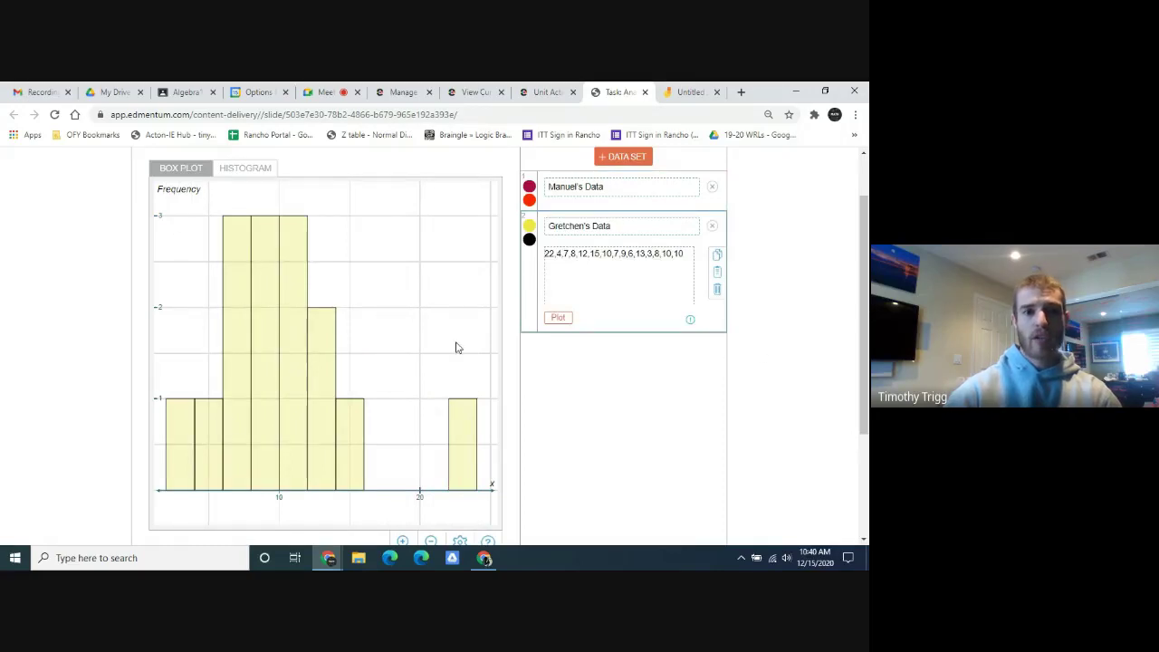
click(627, 190)
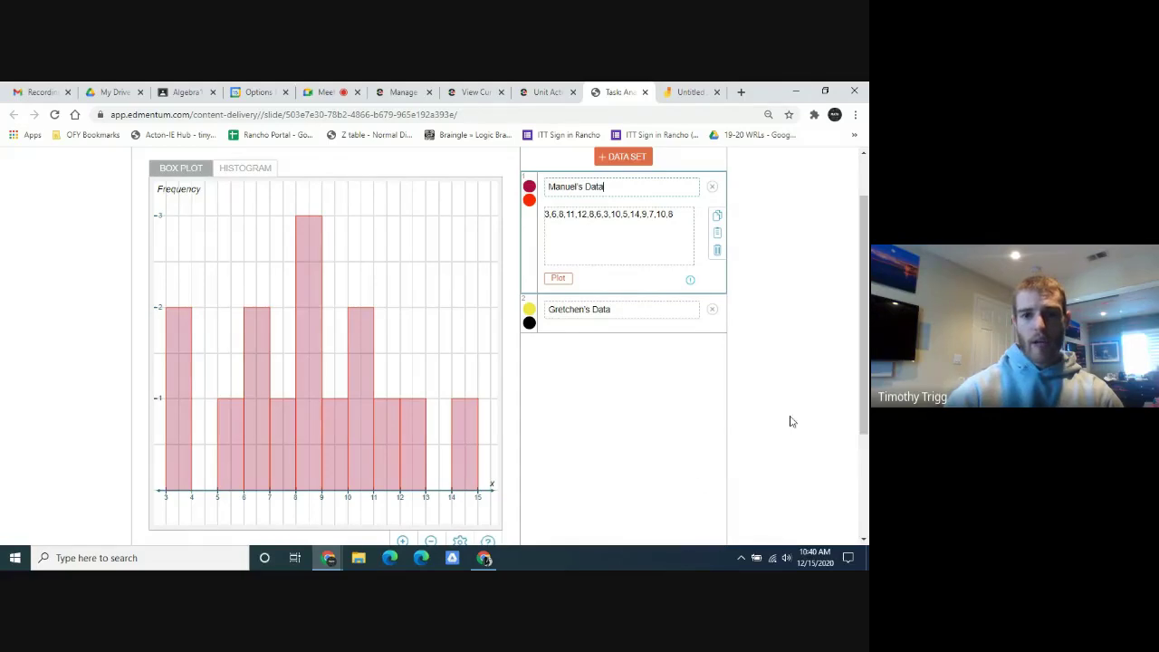
scroll(785, 372, down, 1)
scroll(783, 381, down, 1)
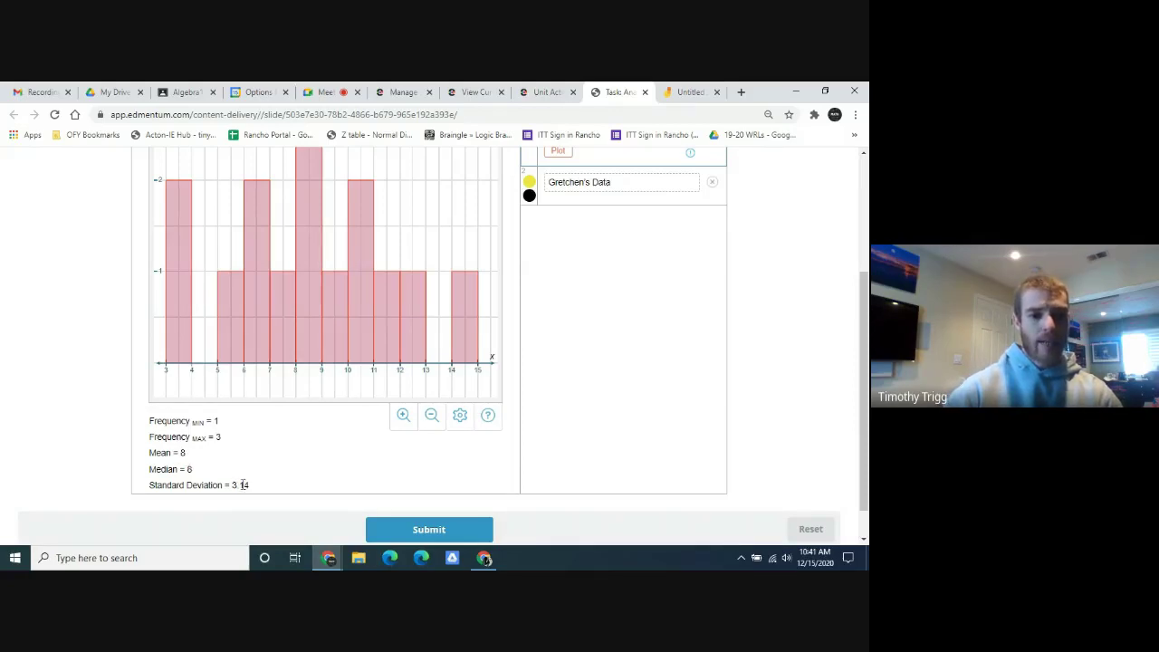
Enter 8 as Manuel's mean and 3.14 as his standard deviation in the table.
click(551, 89)
scroll(398, 461, down, 5)
scroll(398, 465, down, 1)
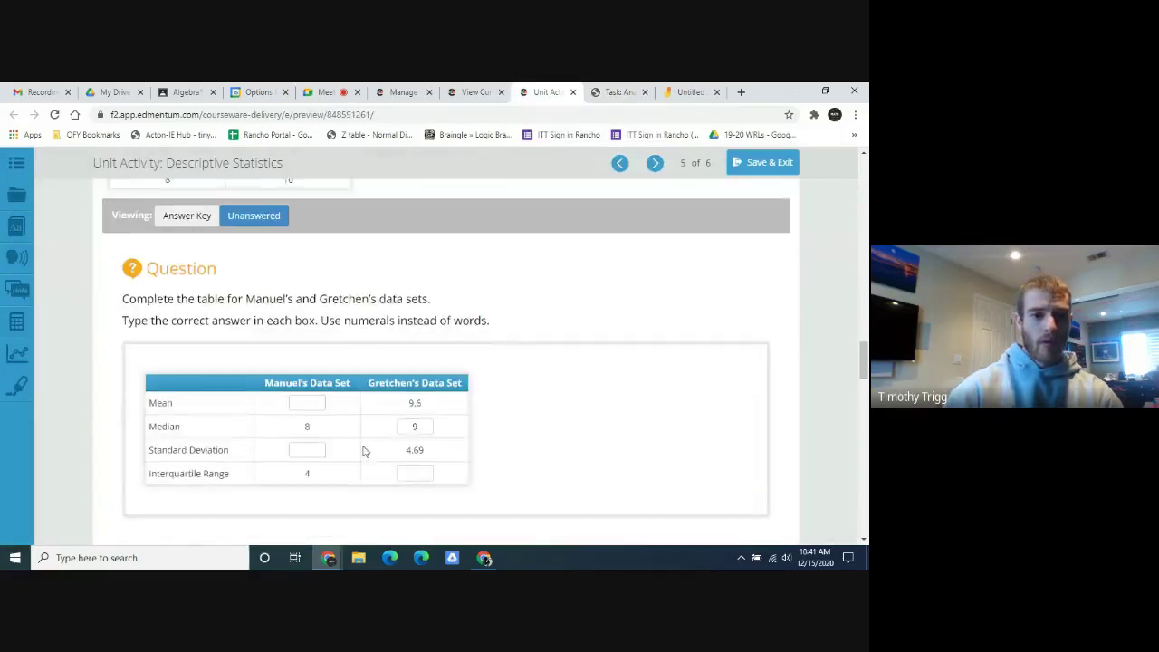
click(308, 378)
text(8)
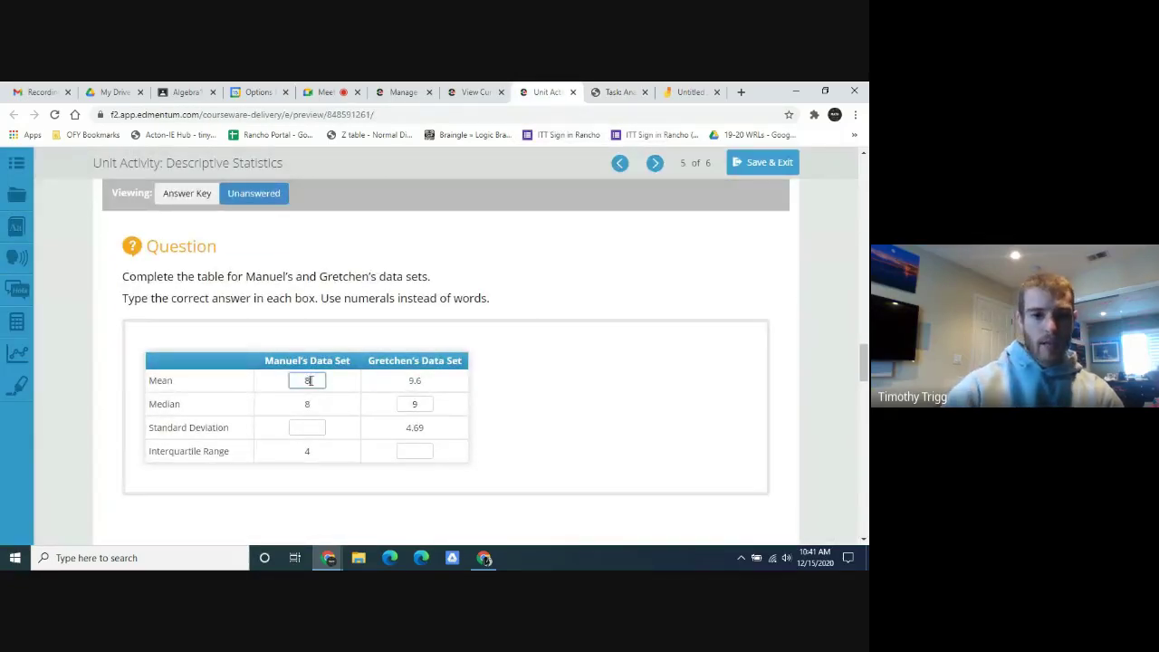
click(307, 430)
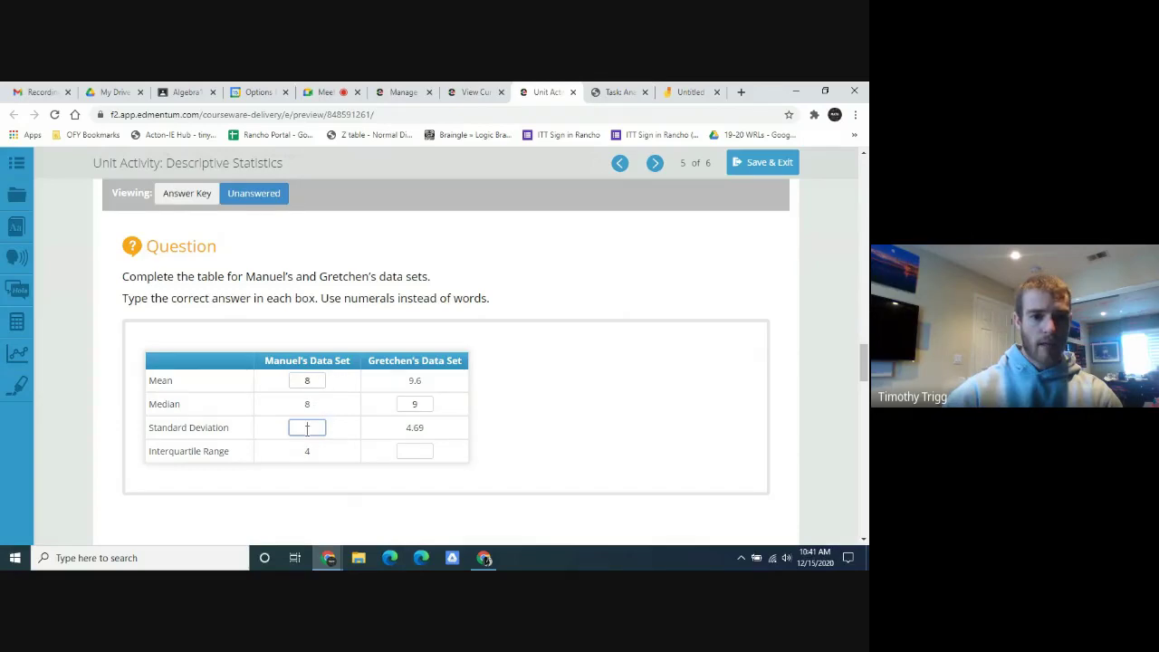
text(3.14)
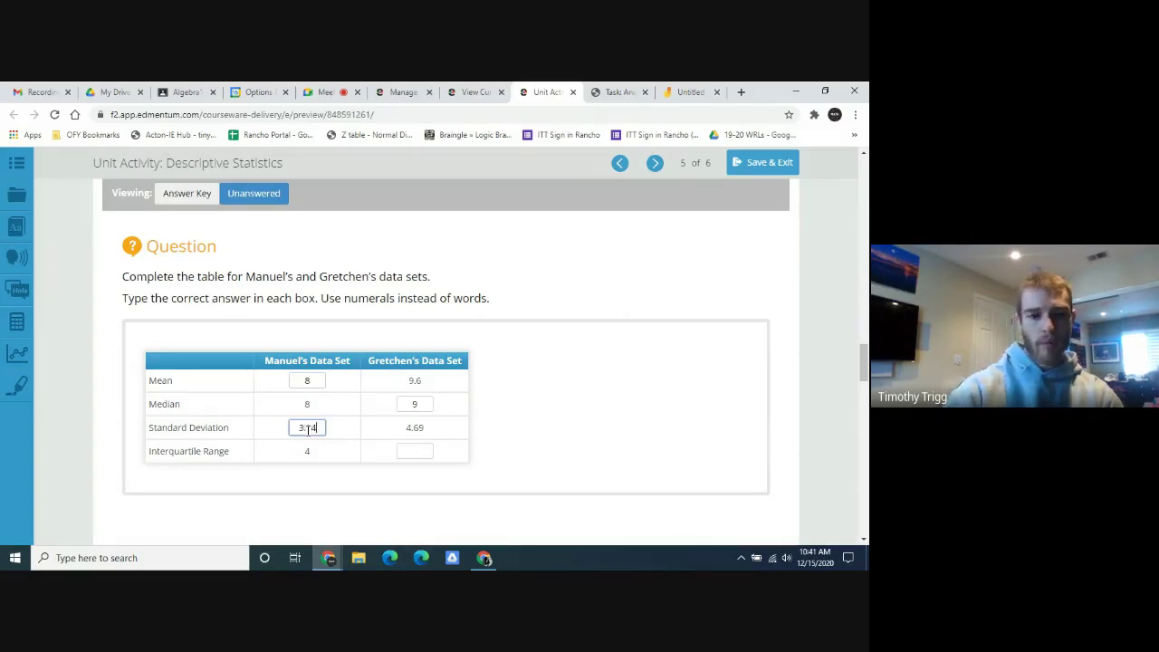
click(555, 423)
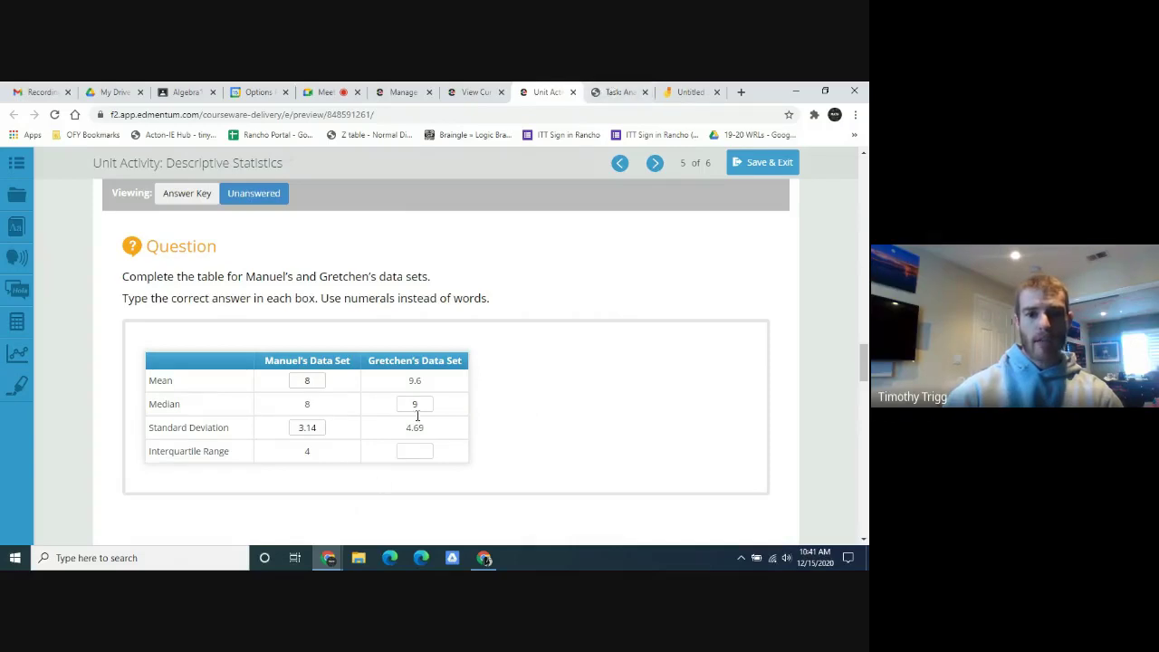
Review Gretchen's histogram statistics, then select her Interquartile Range box in the table.
click(611, 89)
scroll(600, 276, up, 2)
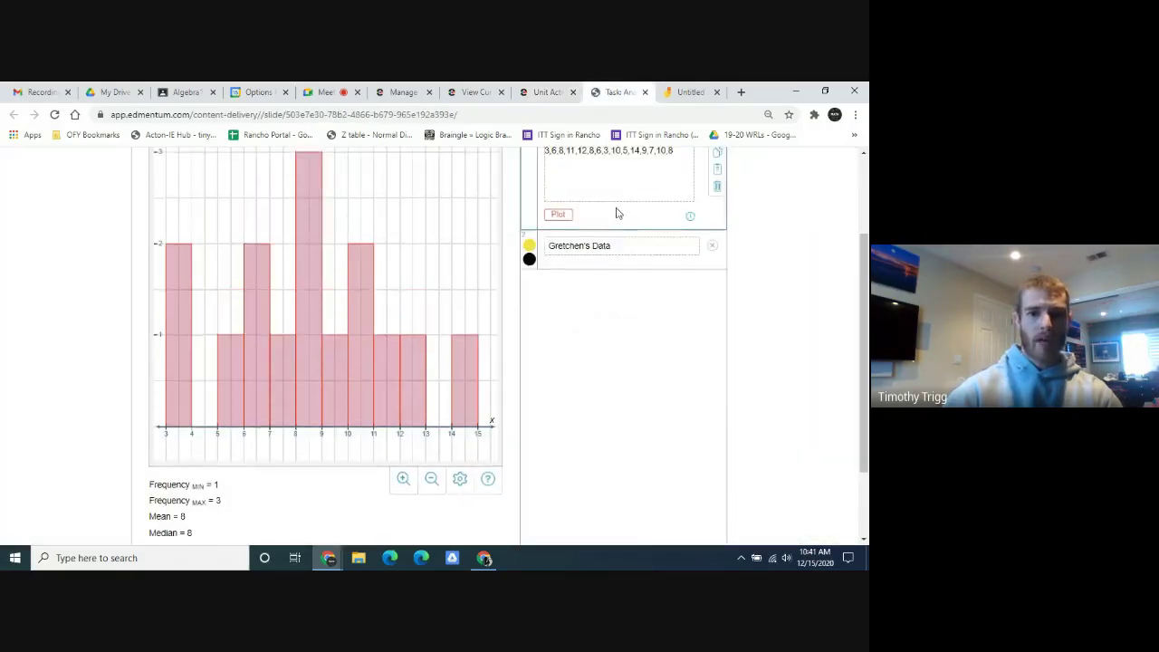
scroll(616, 212, up, 1)
click(619, 314)
scroll(268, 396, down, 1)
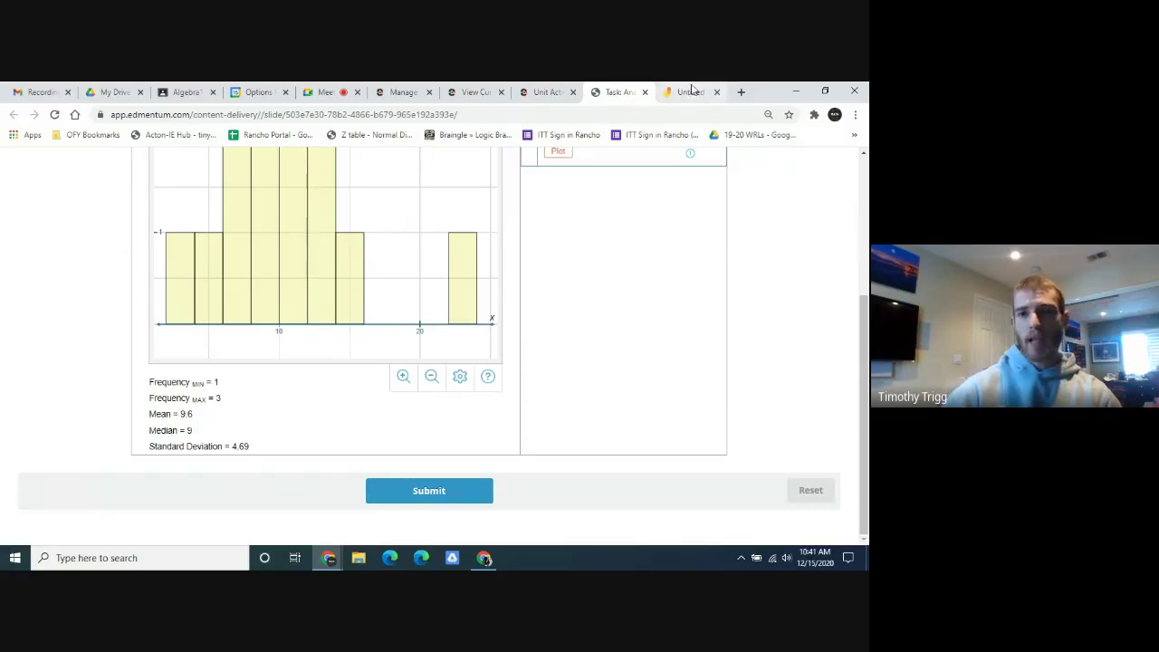
click(548, 92)
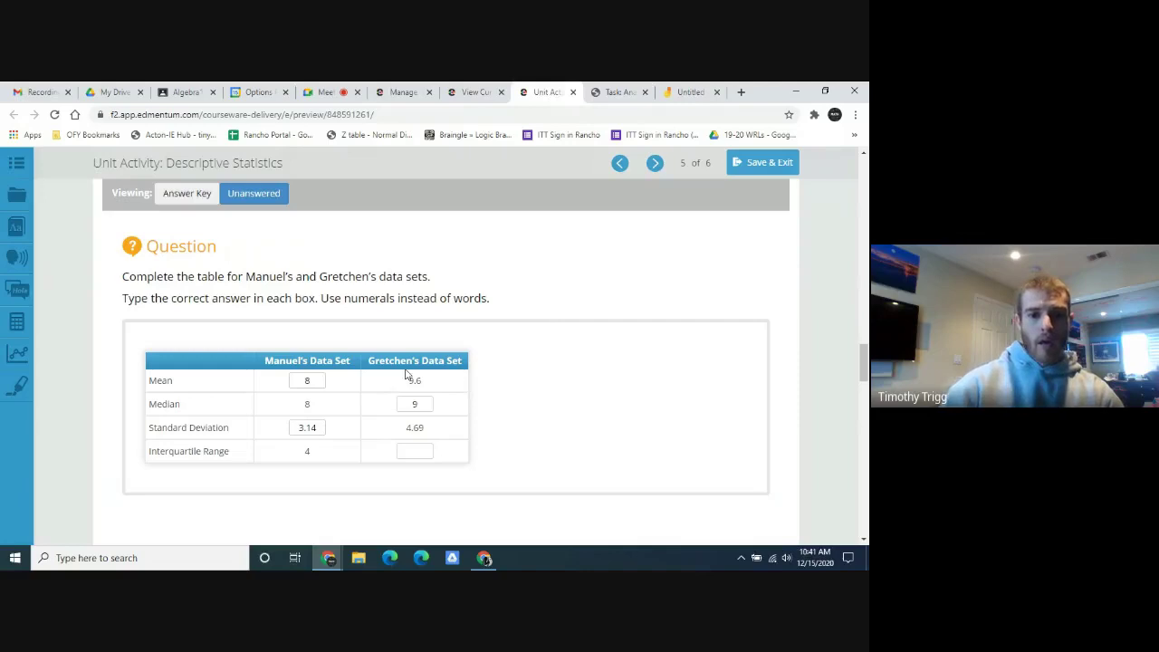
click(422, 450)
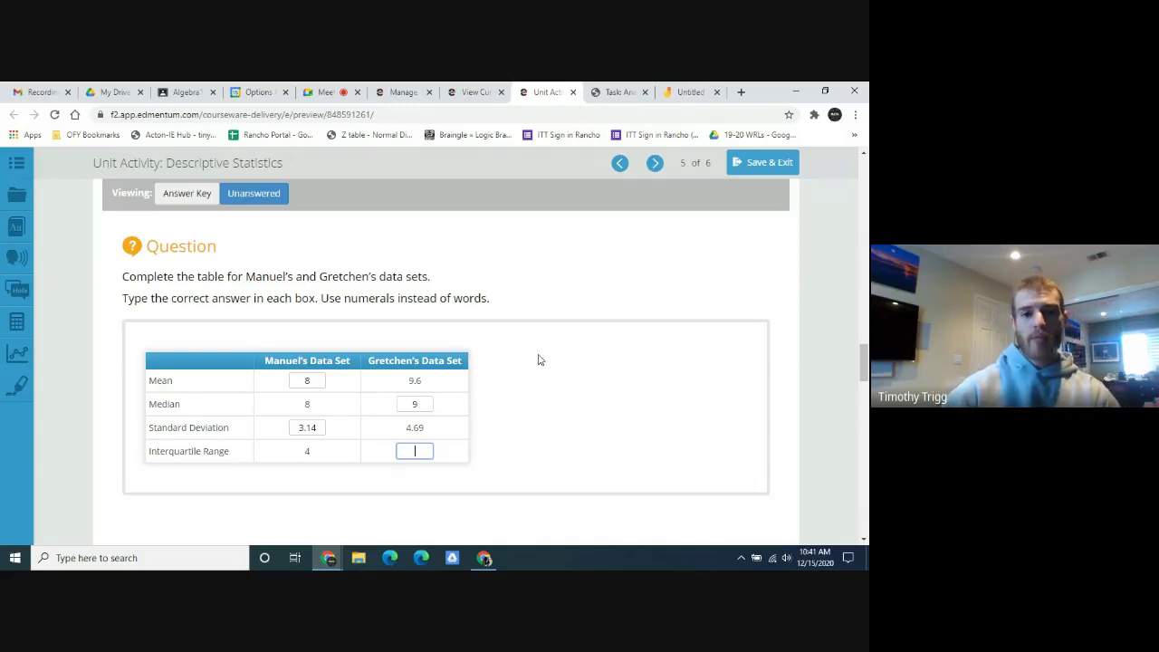
click(685, 92)
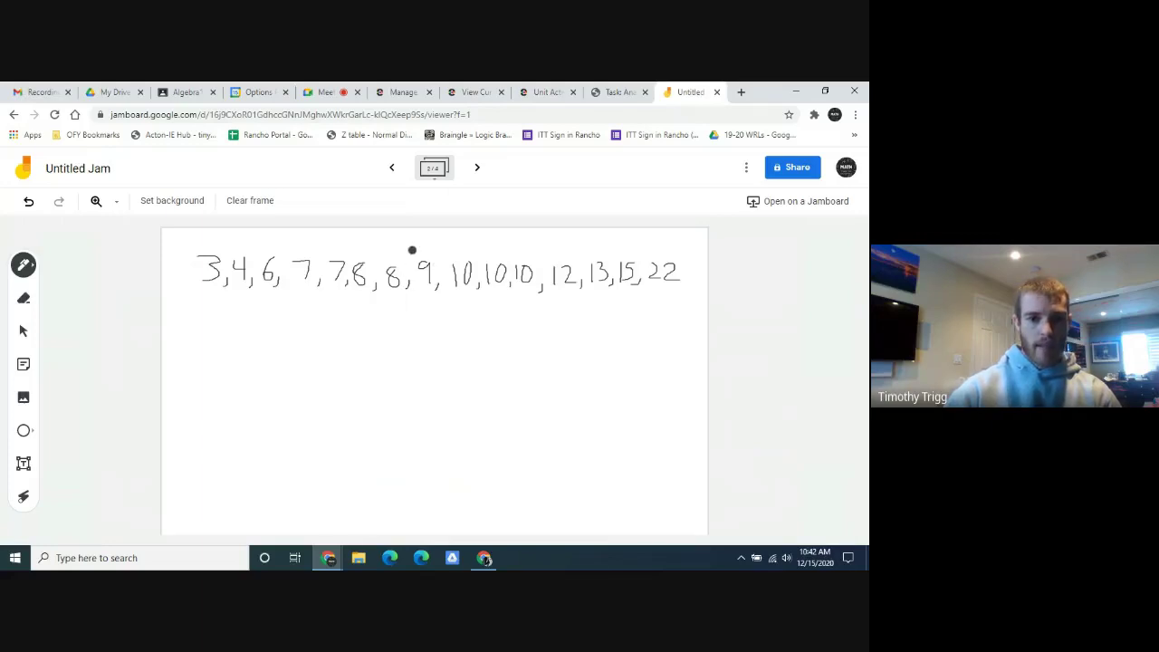
Mark 9, the middle of the fifteen ordered counts, as the median M.
mouse_move(412, 250)
mouse_down()
mouse_move(431, 292)
mouse_move(429, 242)
mouse_move(412, 250)
mouse_up()
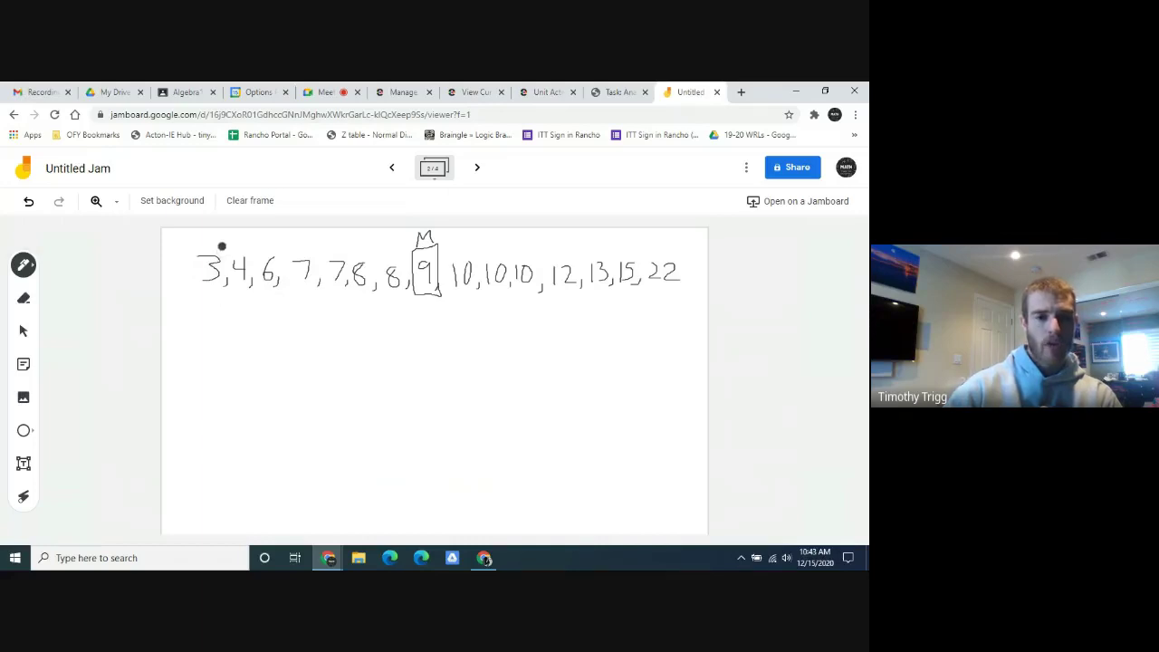
Cross out lower-half values, undo the marks, then box 7 and label it Q1.
drag(224, 246, 201, 283)
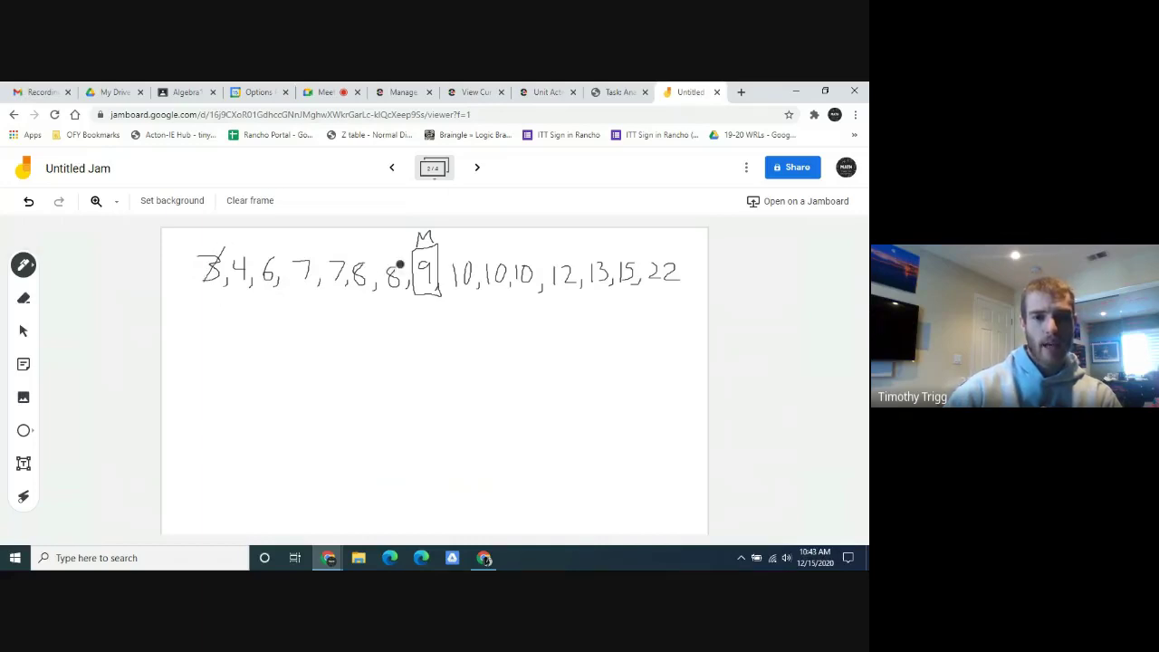
drag(400, 261, 385, 298)
drag(258, 252, 239, 285)
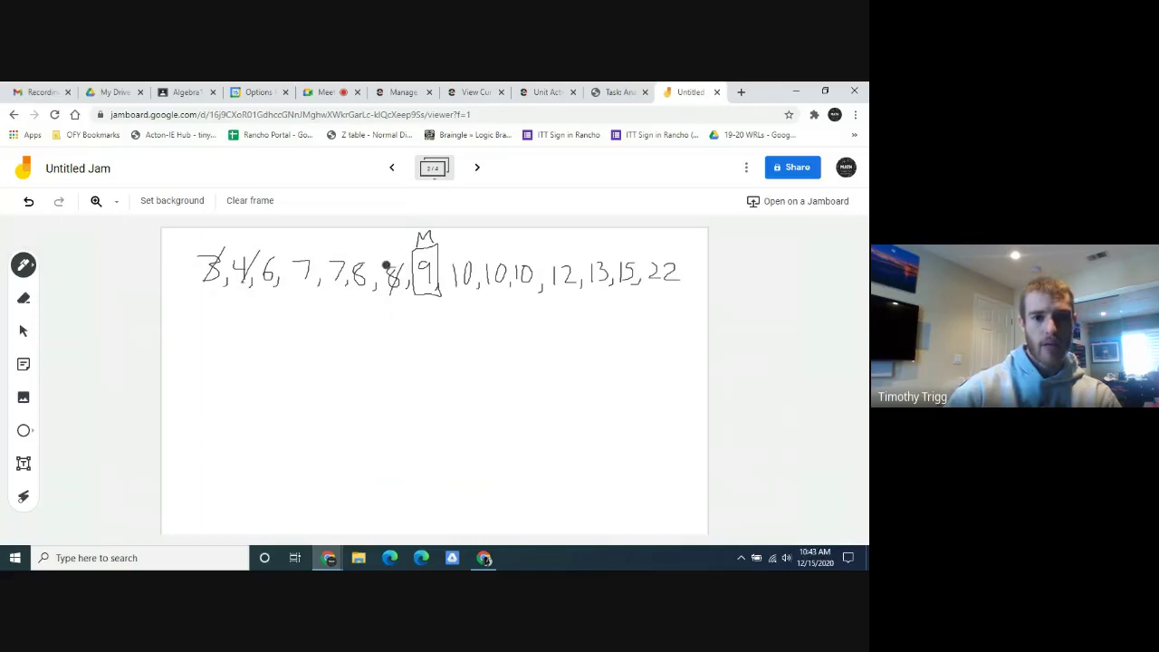
drag(366, 262, 353, 289)
drag(287, 257, 269, 275)
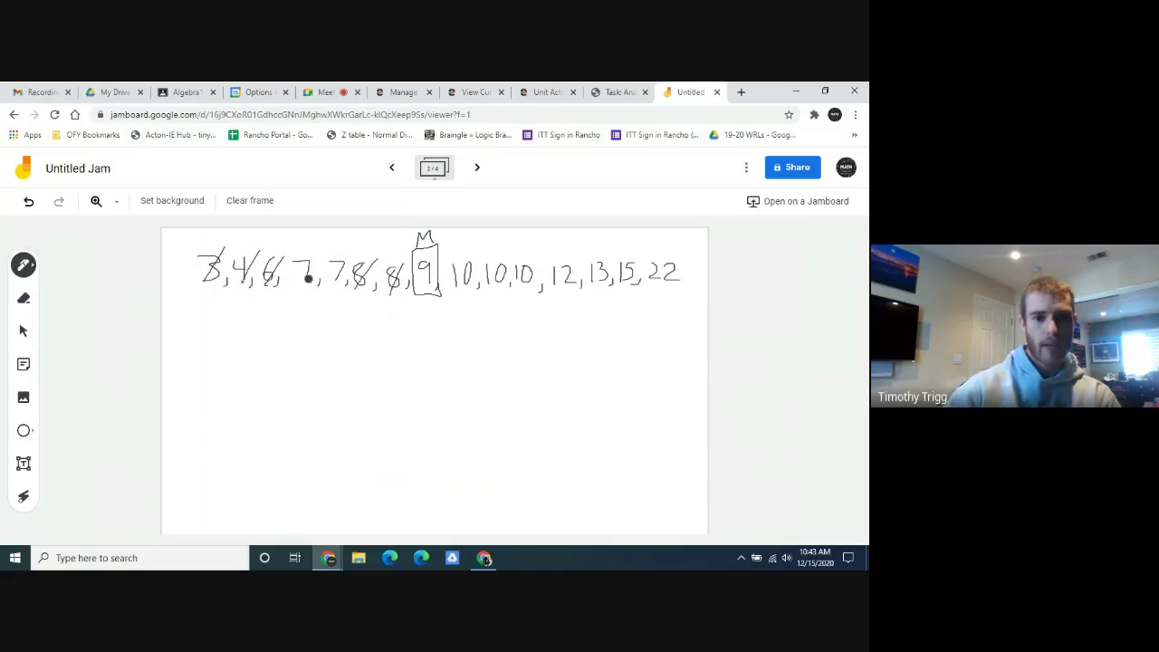
drag(350, 249, 330, 284)
mouse_move(290, 250)
mouse_down()
mouse_move(291, 286)
mouse_move(316, 261)
mouse_move(313, 248)
mouse_move(293, 252)
mouse_up()
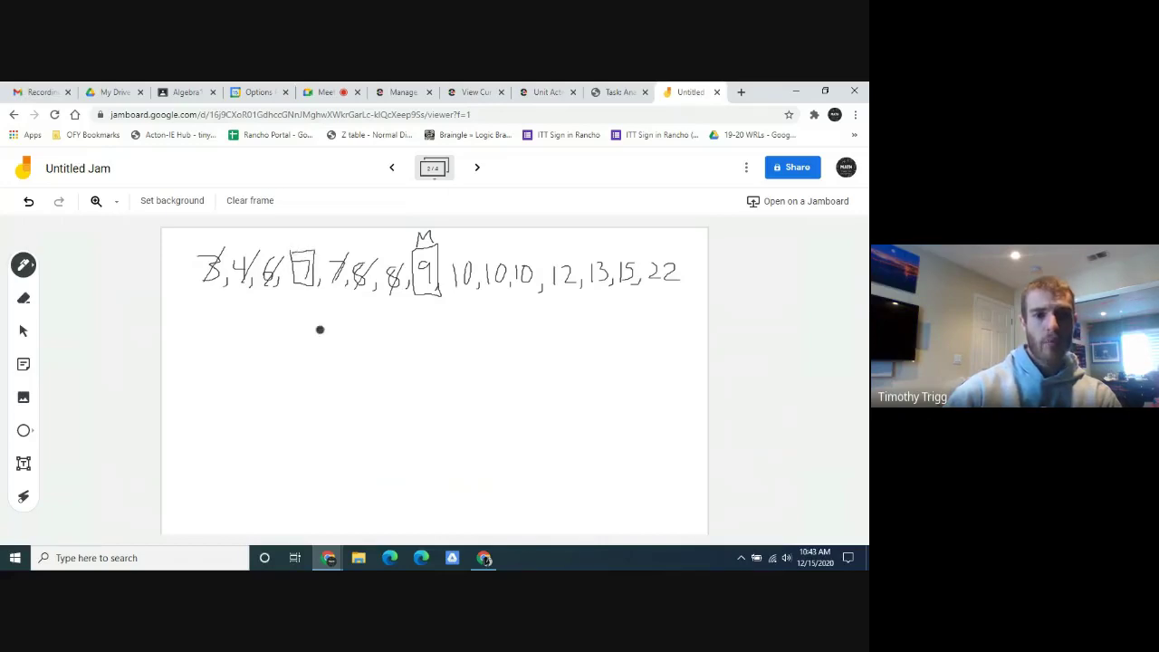
click(29, 203)
click(29, 202)
click(29, 203)
click(29, 202)
click(29, 203)
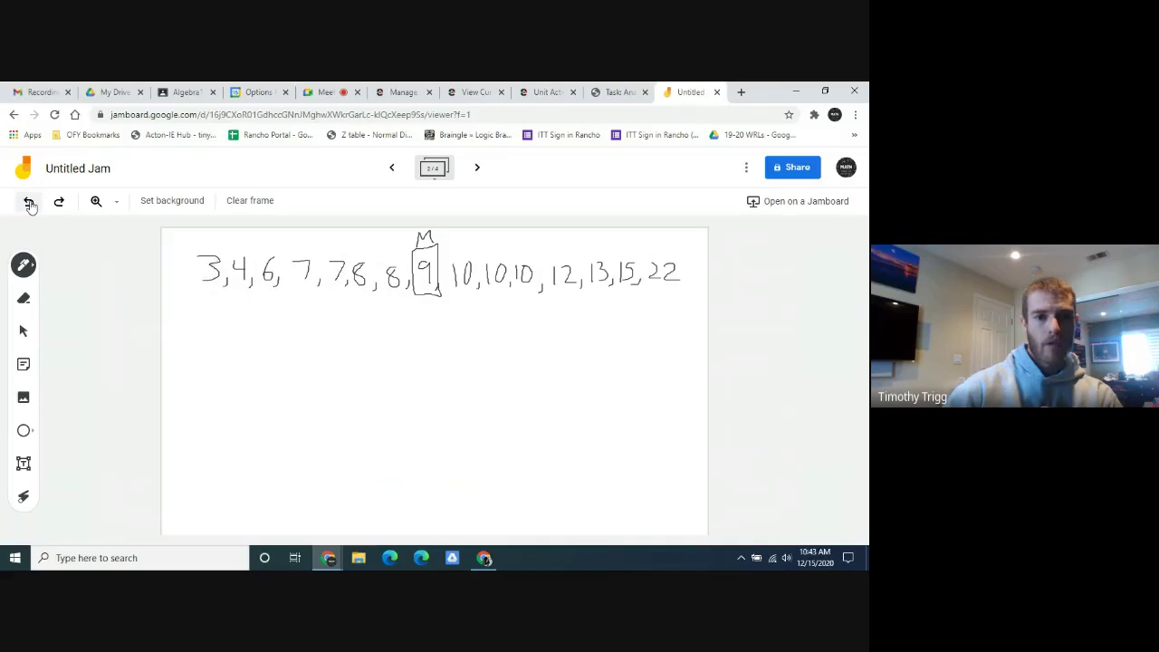
drag(290, 255, 293, 282)
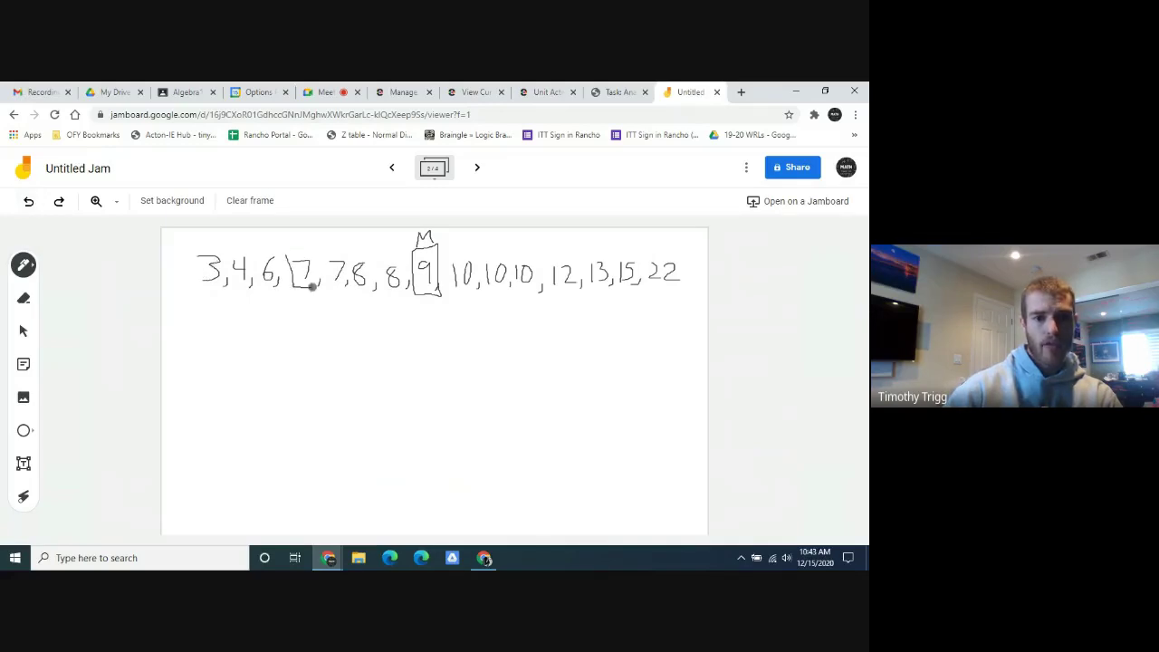
drag(312, 286, 288, 256)
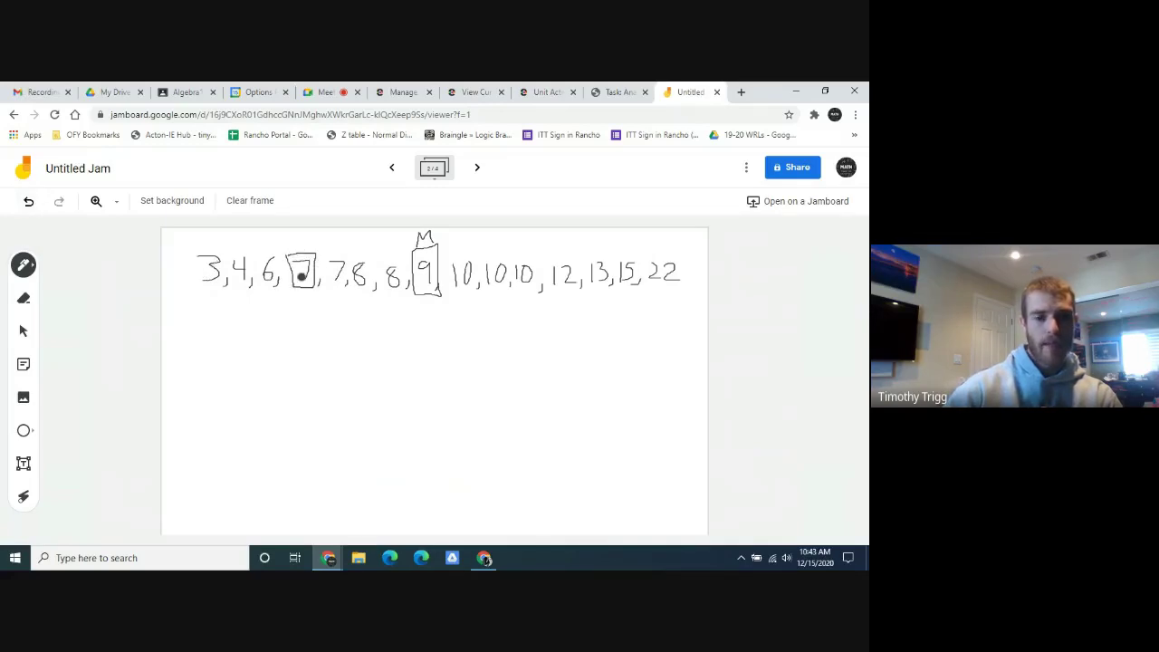
drag(292, 235, 314, 247)
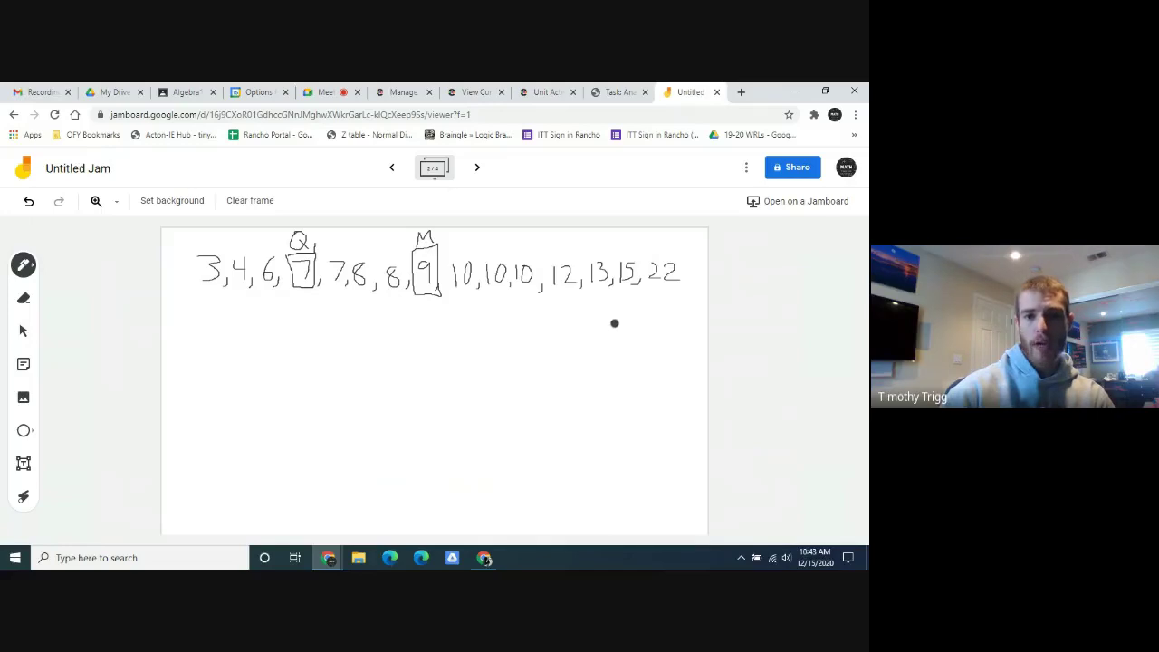
Cross out upper-half values, undo them, and box 12 as Q3.
drag(671, 258, 643, 282)
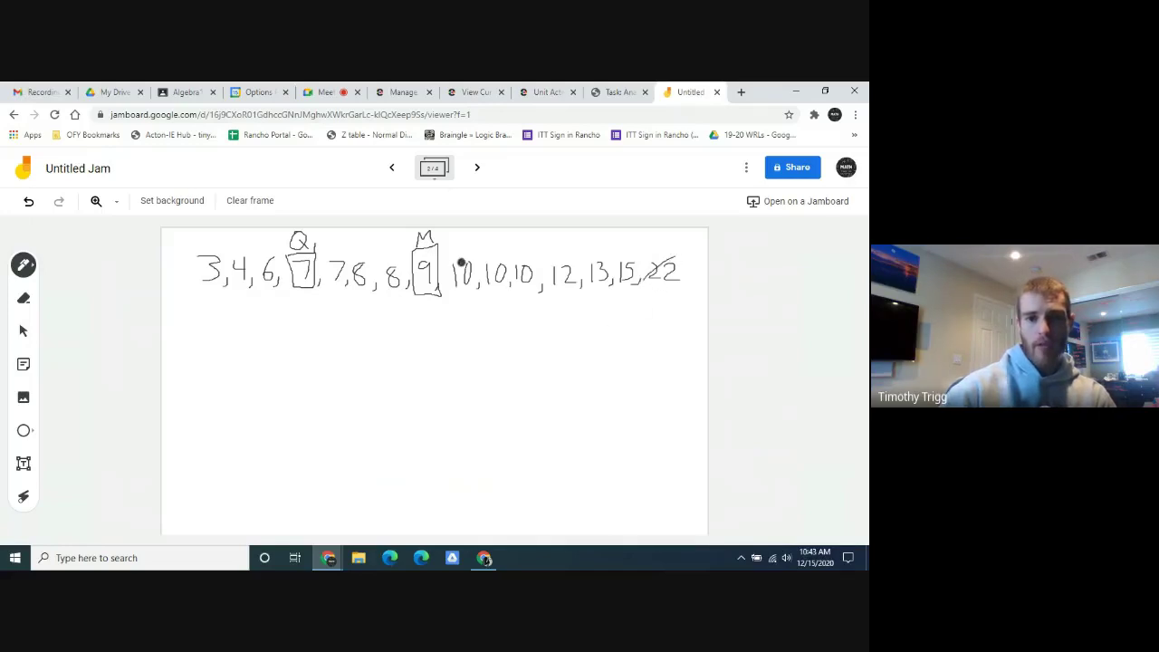
drag(470, 258, 454, 286)
drag(636, 260, 620, 285)
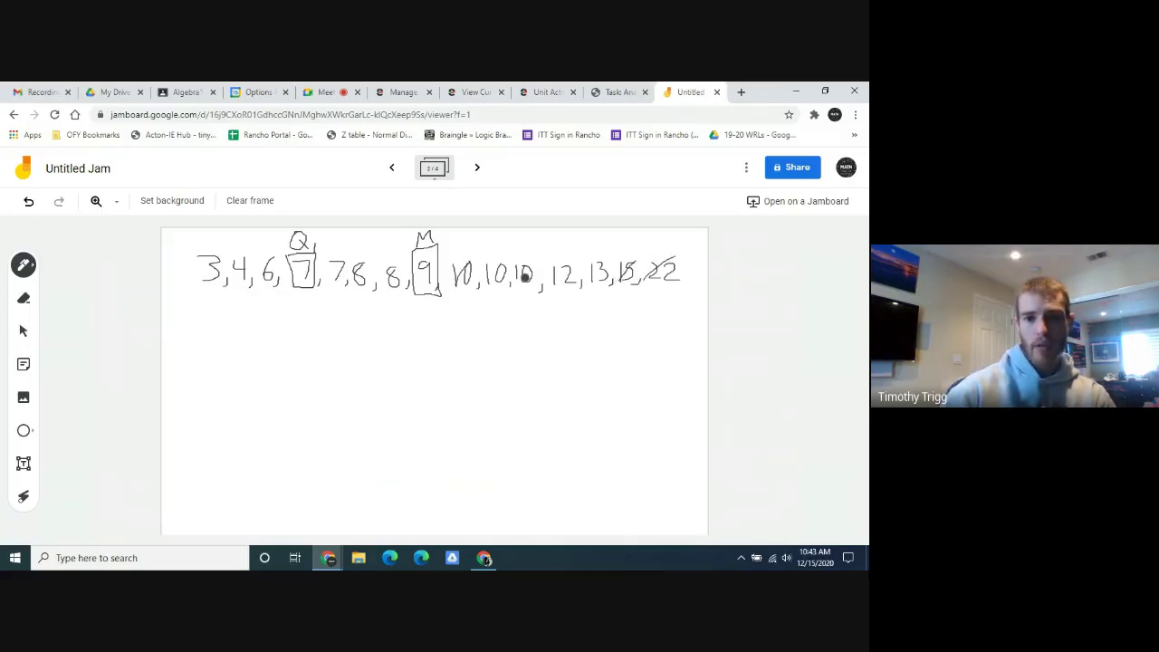
drag(505, 260, 487, 286)
mouse_move(606, 256)
mouse_down()
mouse_move(587, 279)
mouse_move(514, 286)
mouse_move(575, 291)
mouse_move(576, 258)
mouse_up()
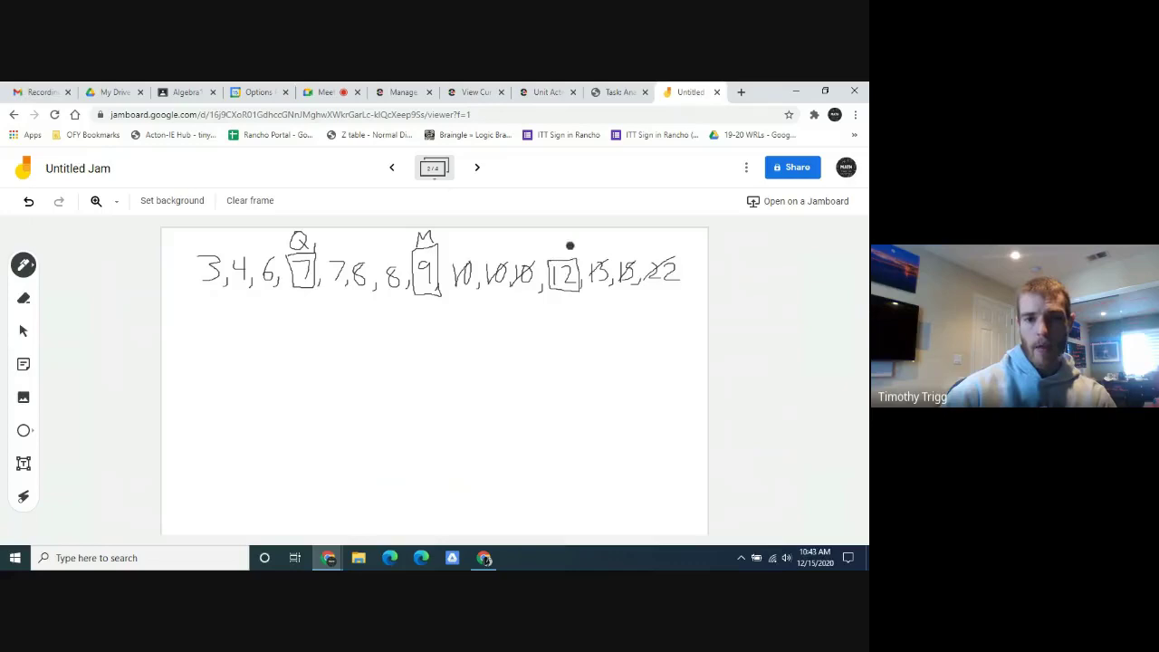
click(29, 202)
click(28, 202)
click(29, 202)
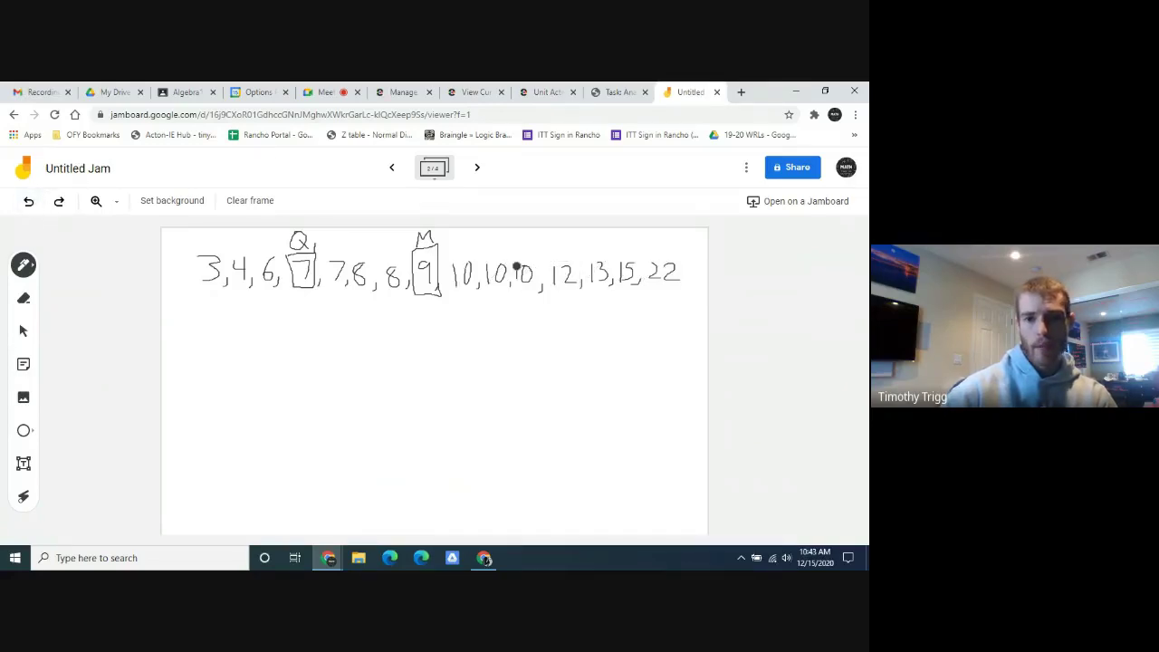
mouse_move(547, 262)
mouse_down()
mouse_move(557, 233)
mouse_move(569, 258)
mouse_up()
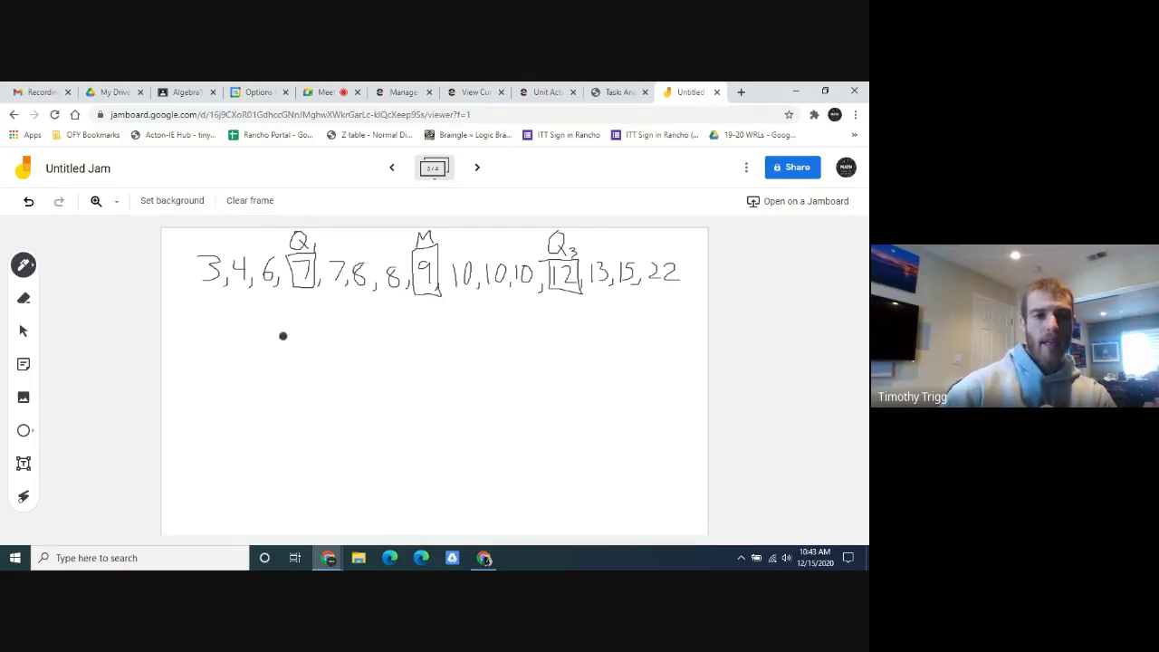
Write IQR: Q3 − Q1 = 12 − 7 = 5 below the ordered list.
mouse_move(233, 318)
mouse_down()
mouse_move(268, 318)
mouse_move(253, 345)
mouse_move(285, 328)
mouse_move(322, 347)
mouse_up()
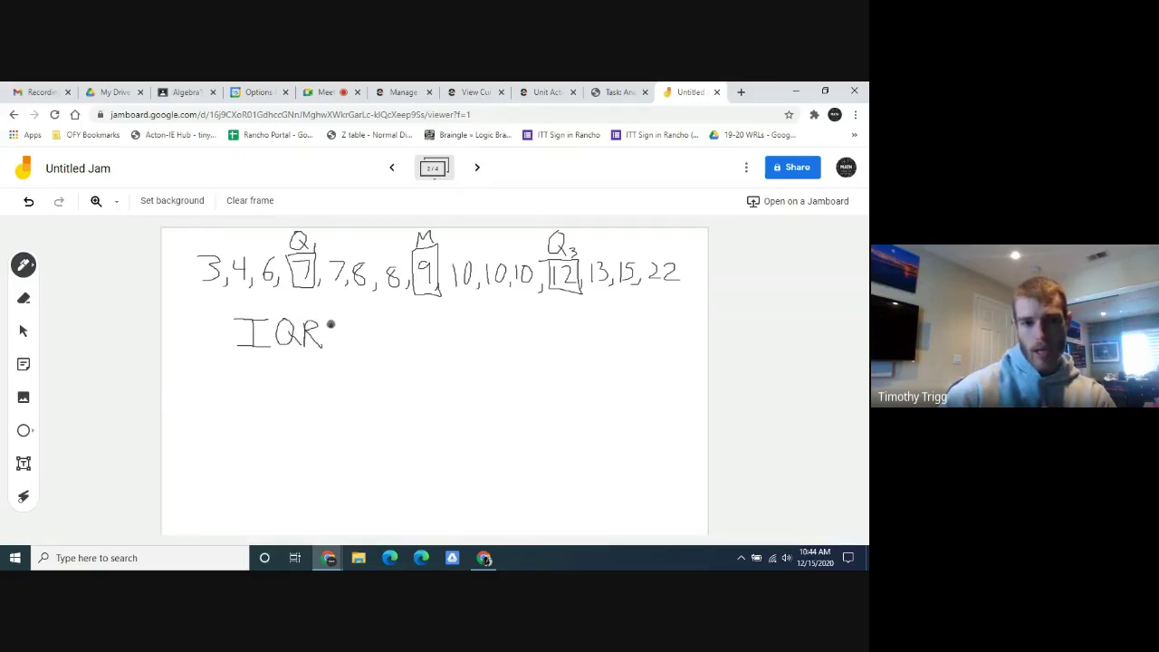
click(331, 325)
click(333, 344)
mouse_move(365, 324)
mouse_down()
mouse_move(353, 345)
mouse_move(366, 324)
mouse_move(376, 345)
mouse_up()
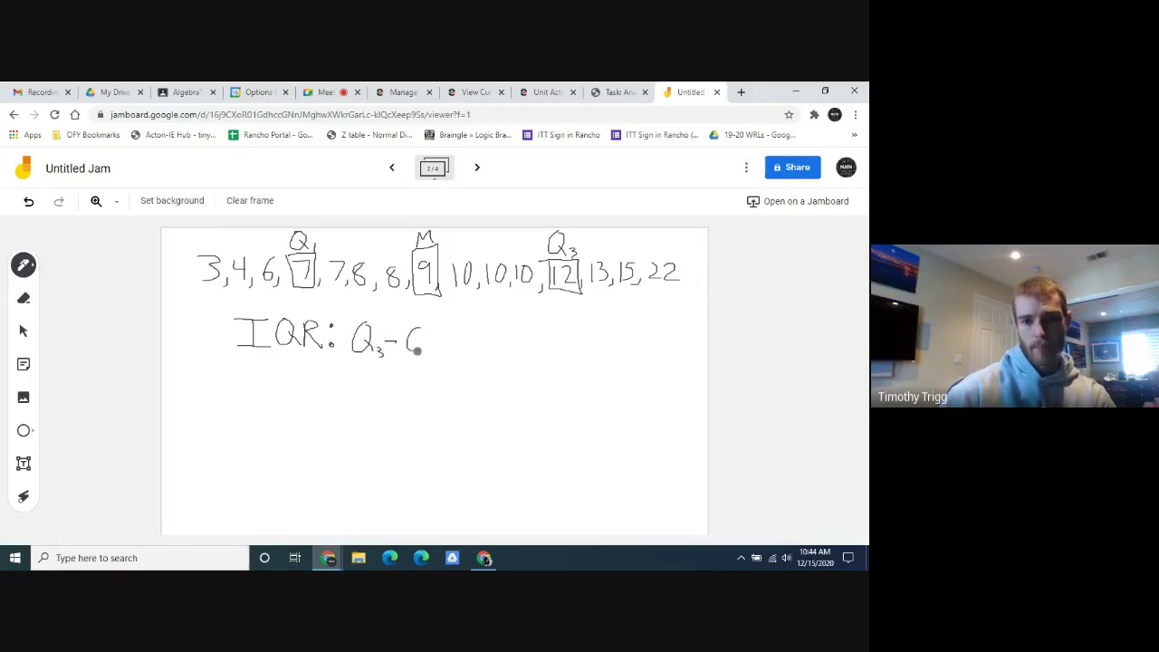
drag(420, 326, 441, 353)
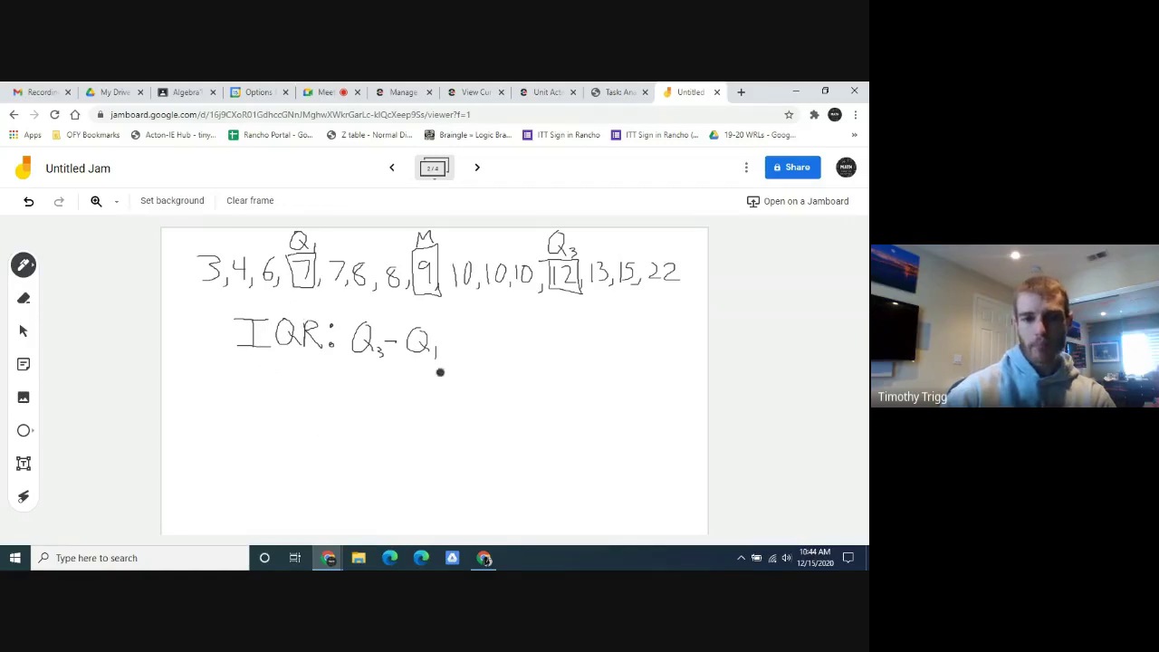
mouse_move(447, 334)
mouse_down()
mouse_move(515, 362)
mouse_move(531, 344)
mouse_move(537, 359)
mouse_move(576, 340)
mouse_move(591, 358)
mouse_up()
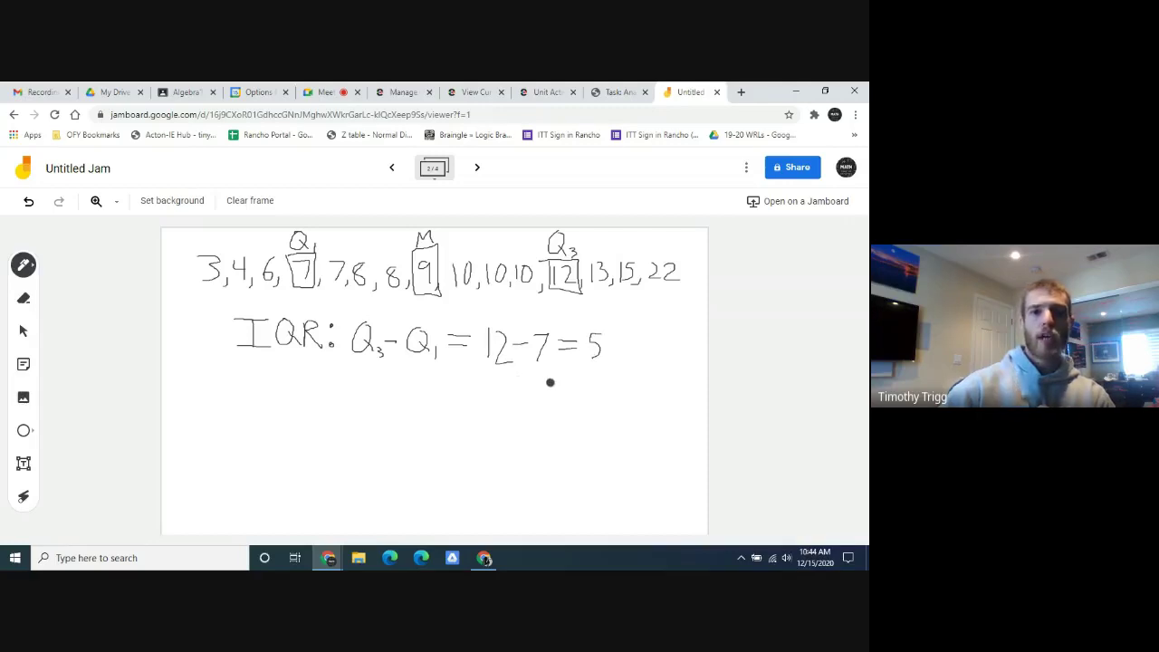
click(621, 91)
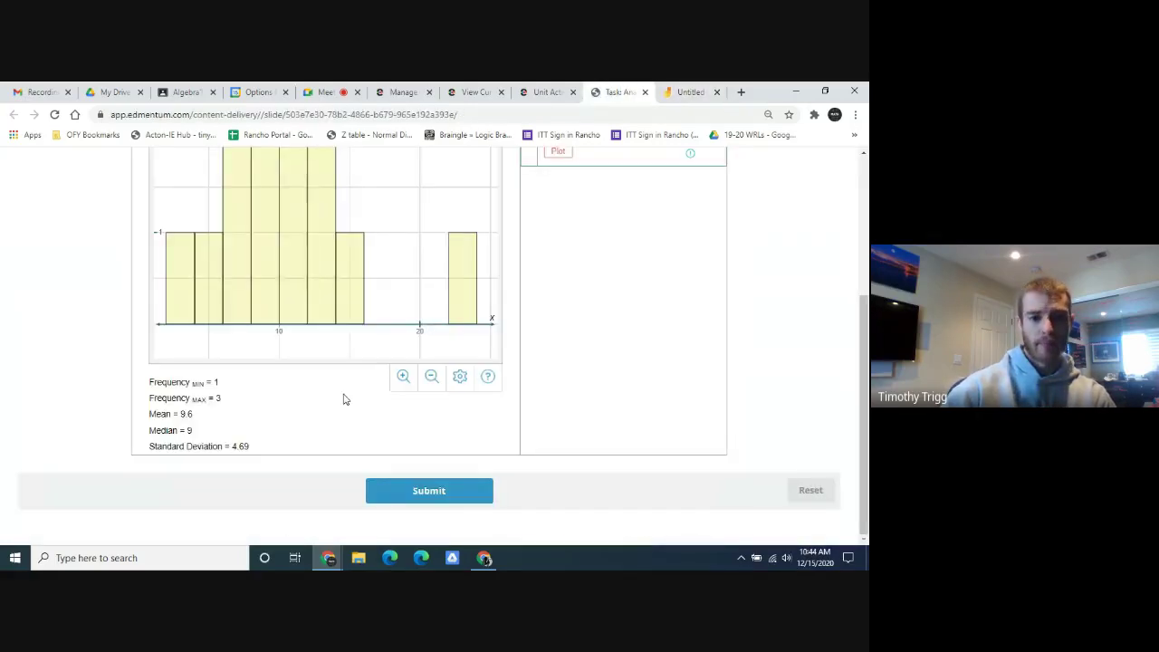
Type 5 into Gretchen's Interquartile Range box in the Part C table.
click(550, 91)
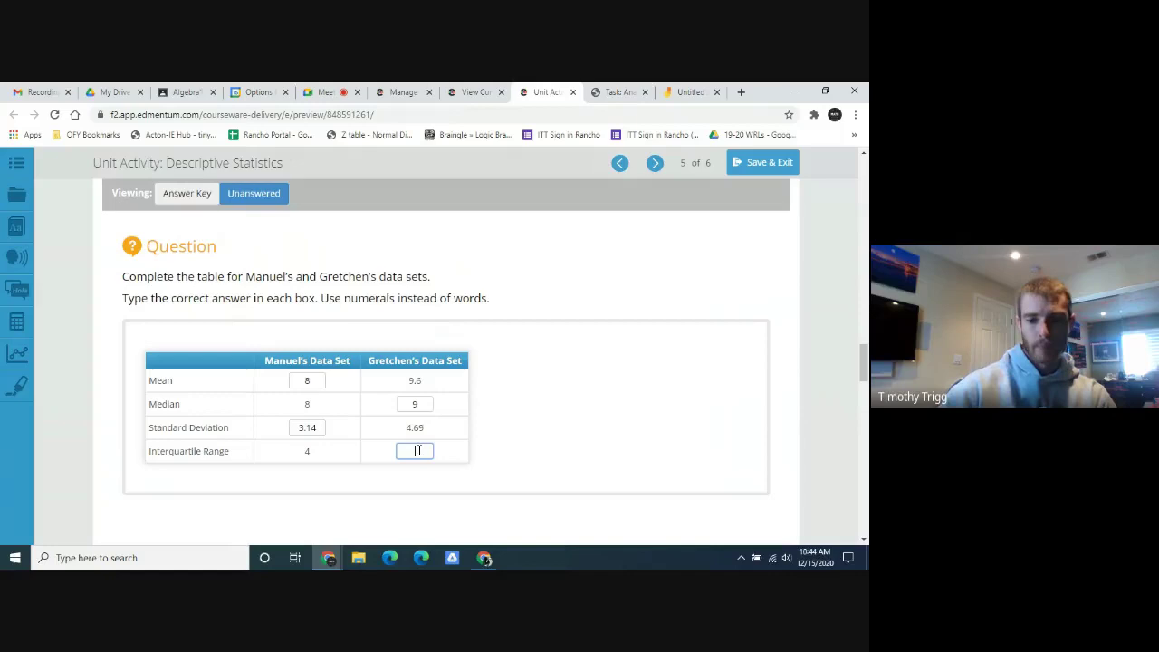
text(5)
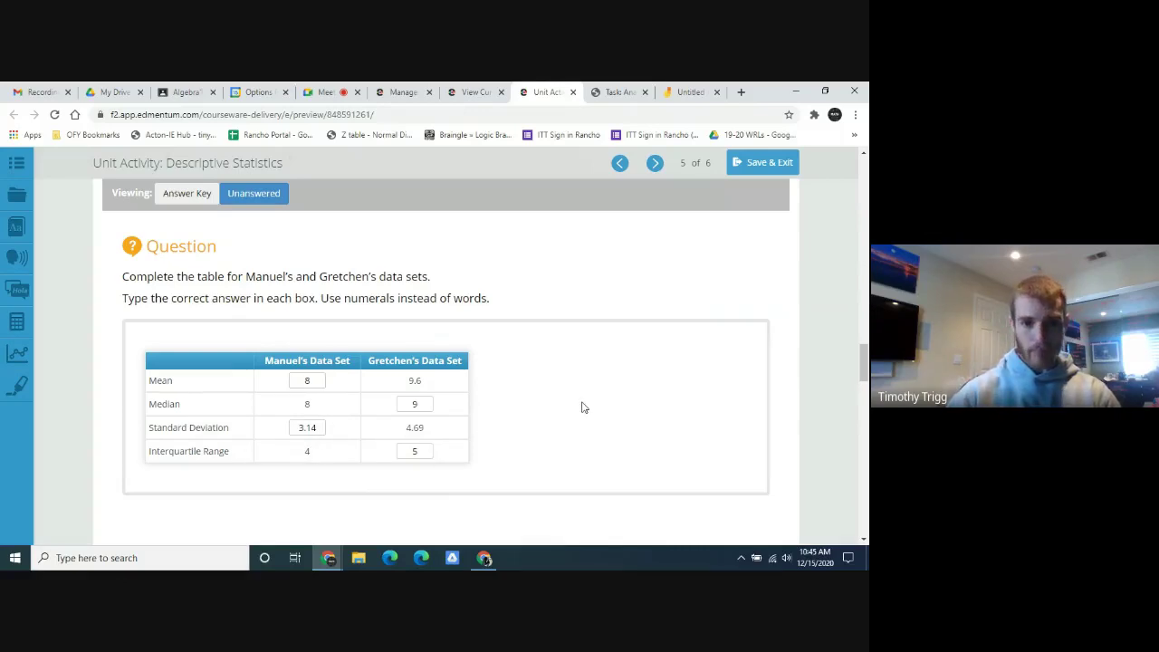
View Manuel's histogram briefly, then plot Gretchen's data set again.
click(612, 94)
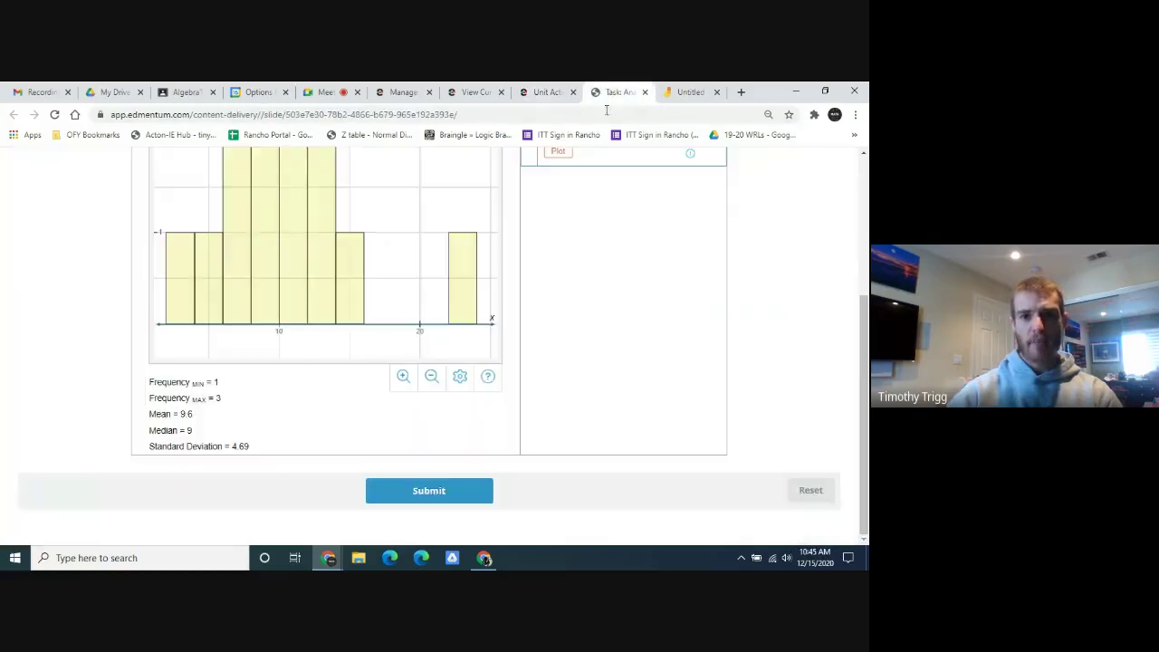
scroll(594, 271, up, 3)
scroll(370, 370, down, 1)
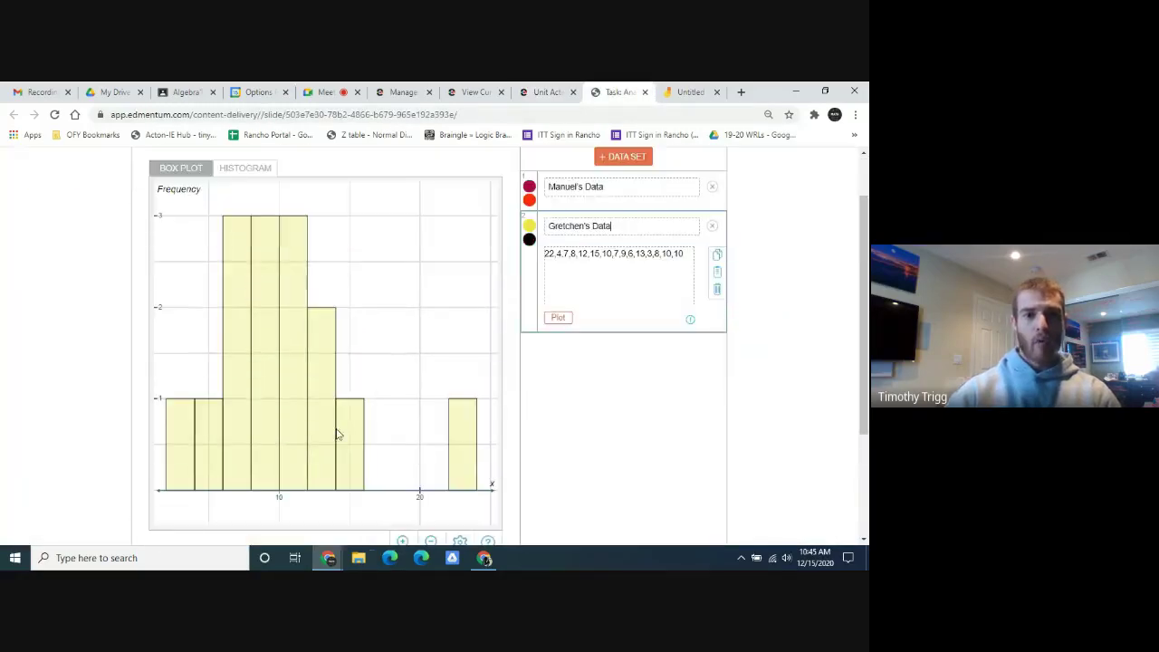
click(625, 188)
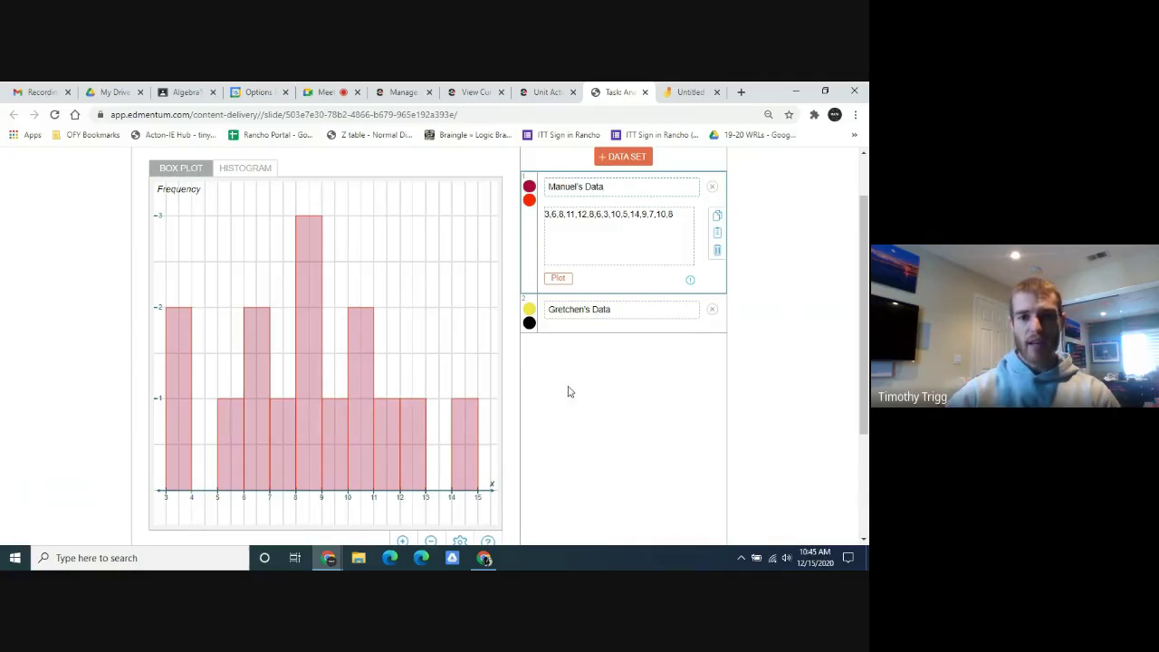
click(622, 328)
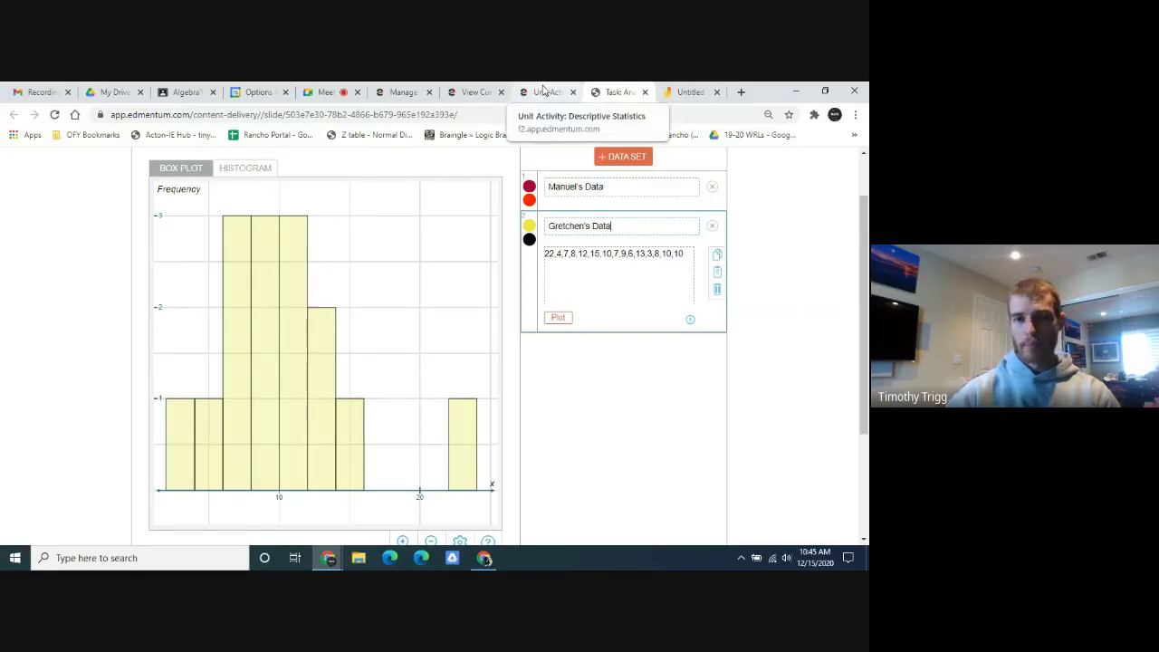
Browse Part D's comparison and statistic drop-down choices without answering.
click(544, 91)
scroll(617, 342, down, 3)
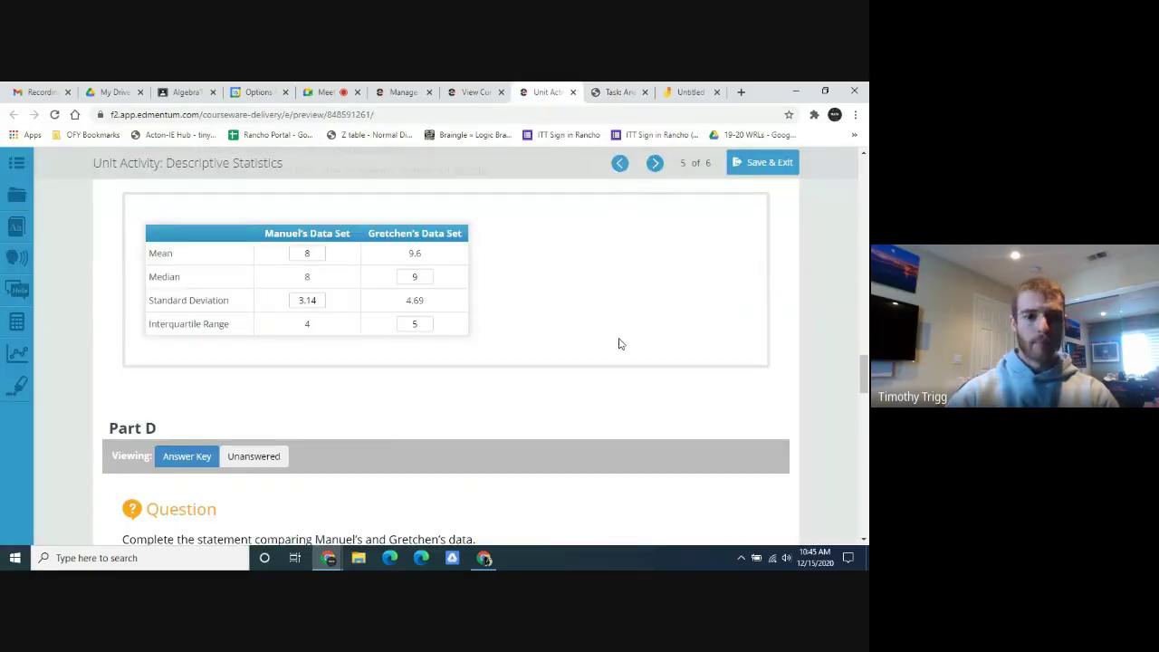
scroll(468, 396, down, 2)
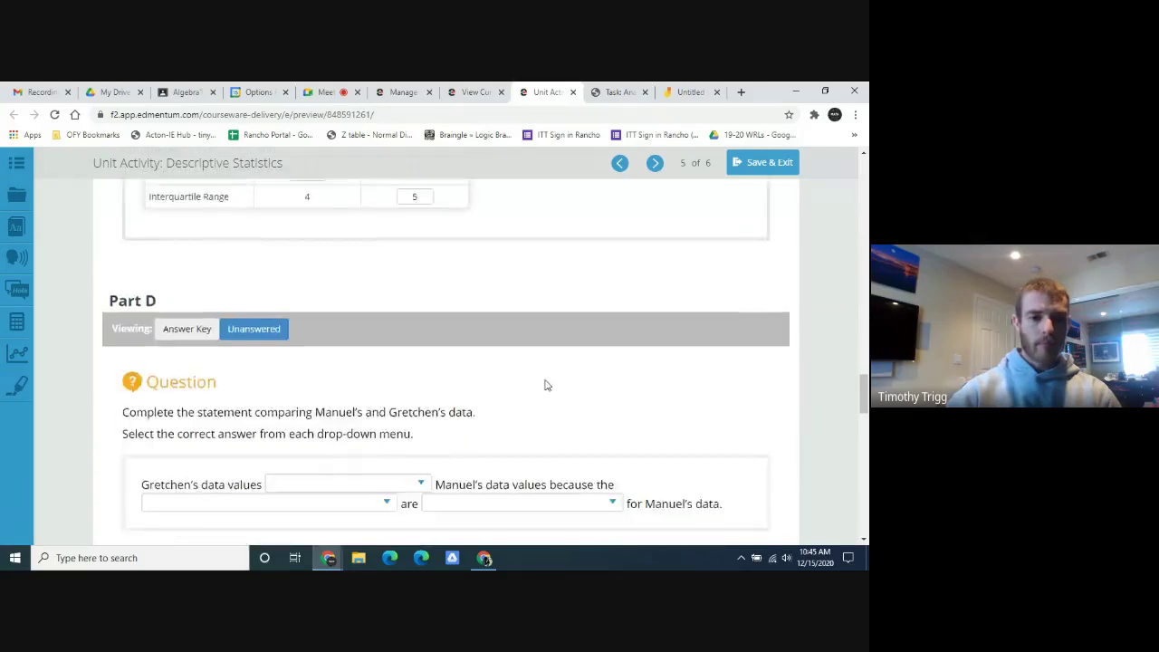
scroll(546, 383, down, 1)
scroll(548, 383, down, 1)
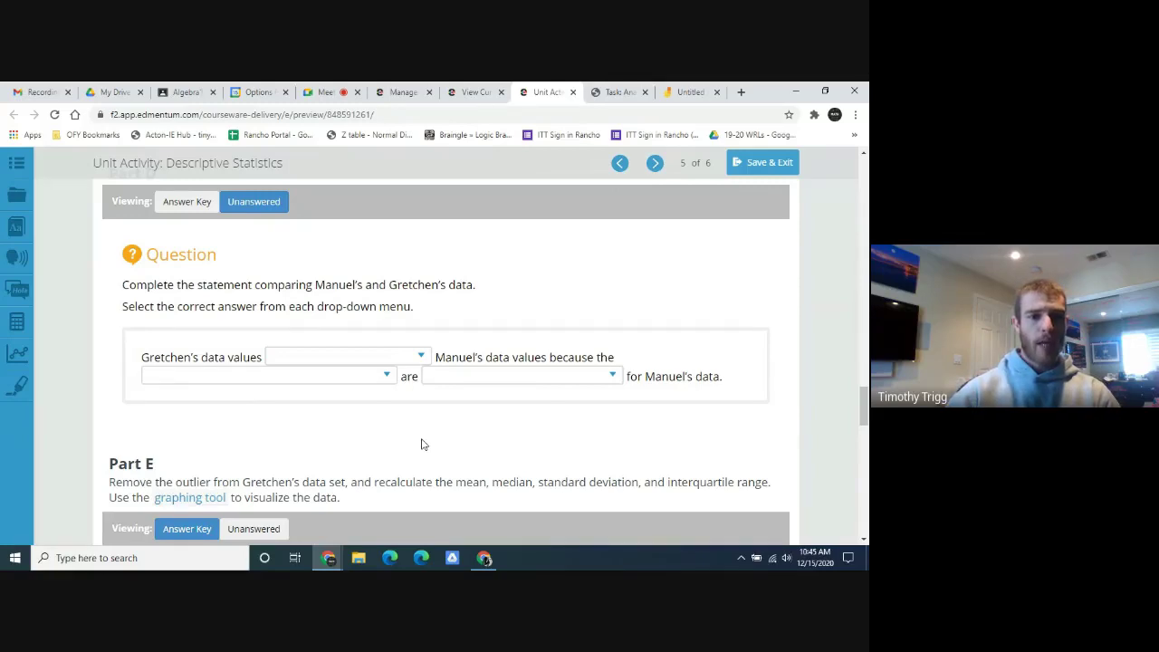
click(420, 356)
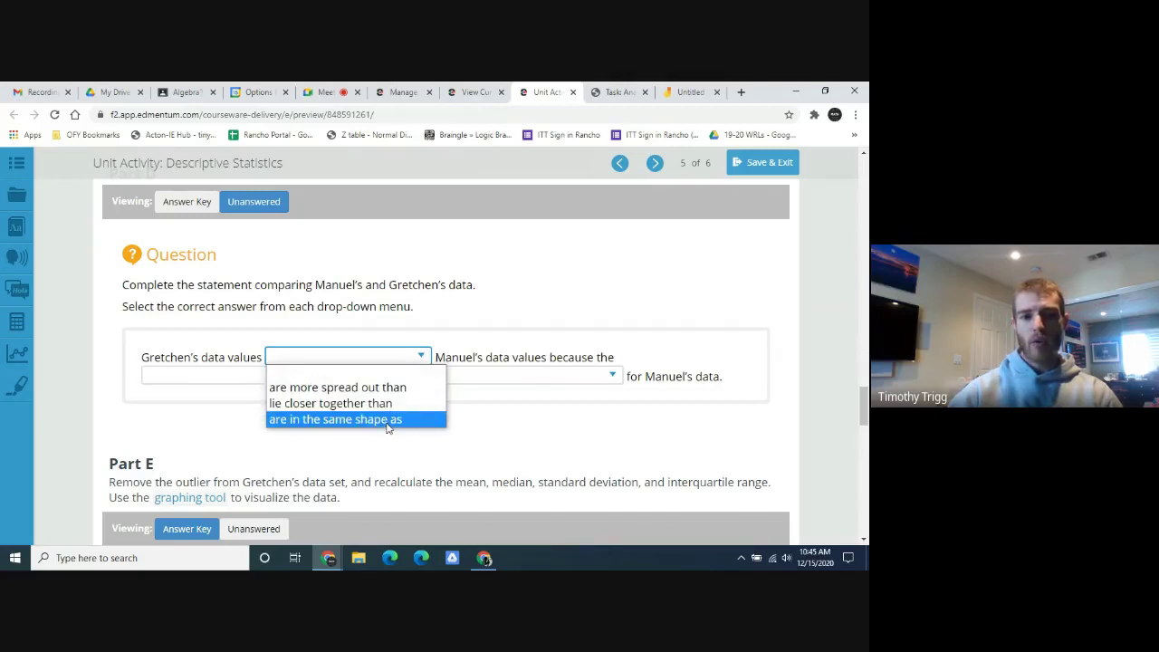
click(405, 445)
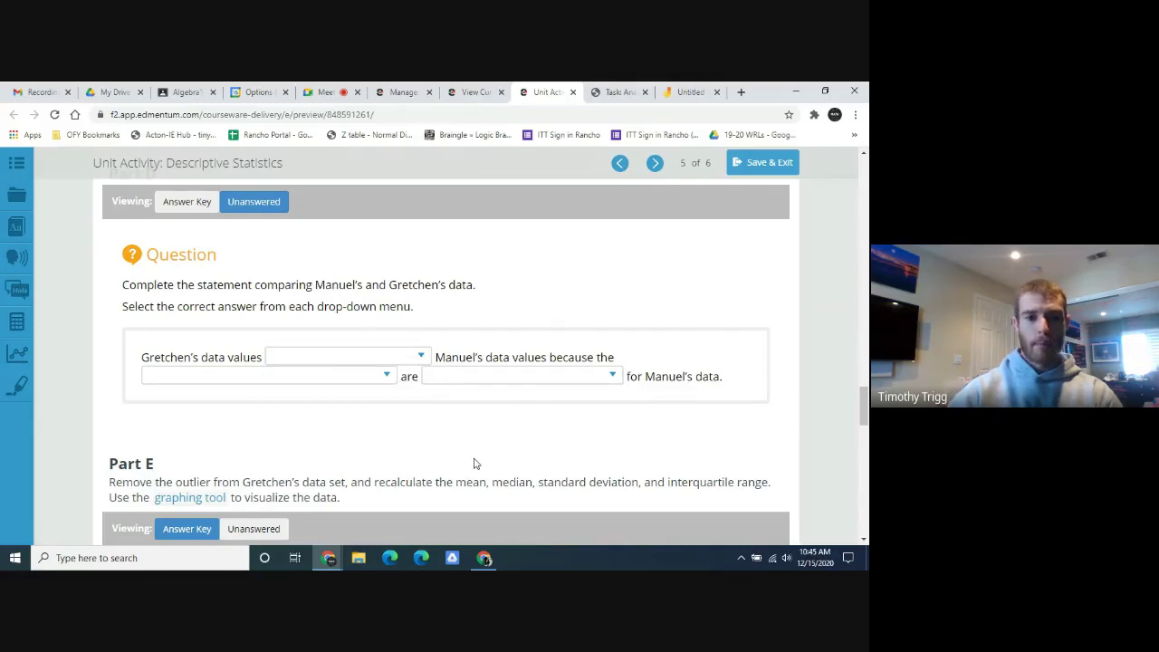
click(386, 379)
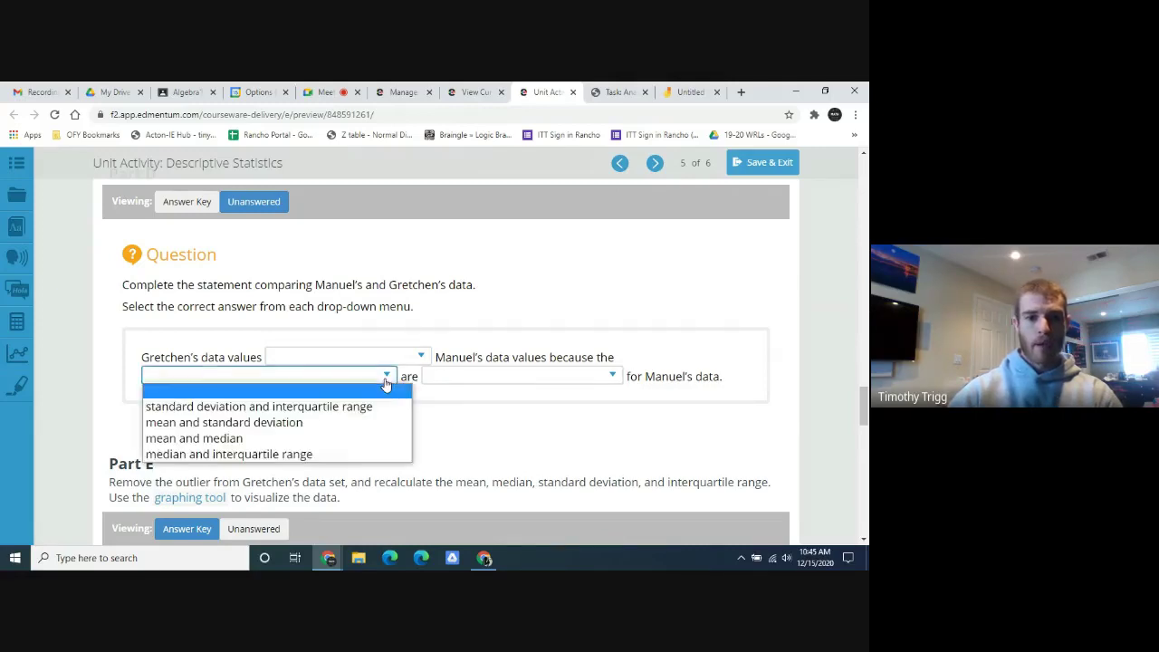
click(386, 380)
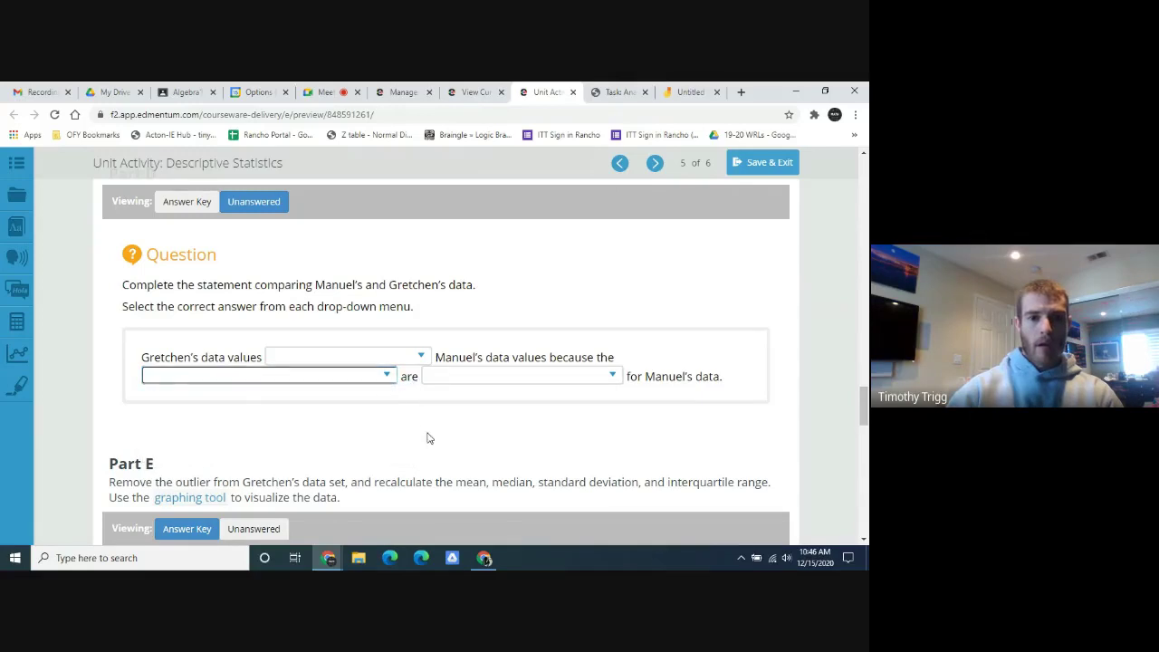
click(419, 357)
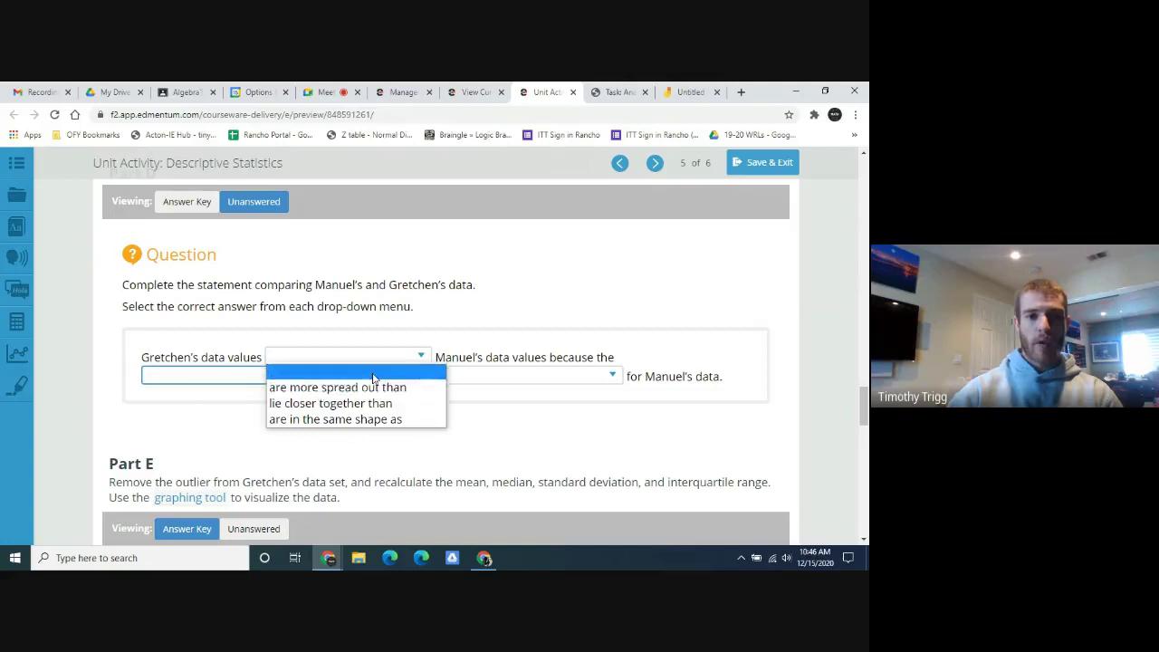
click(520, 359)
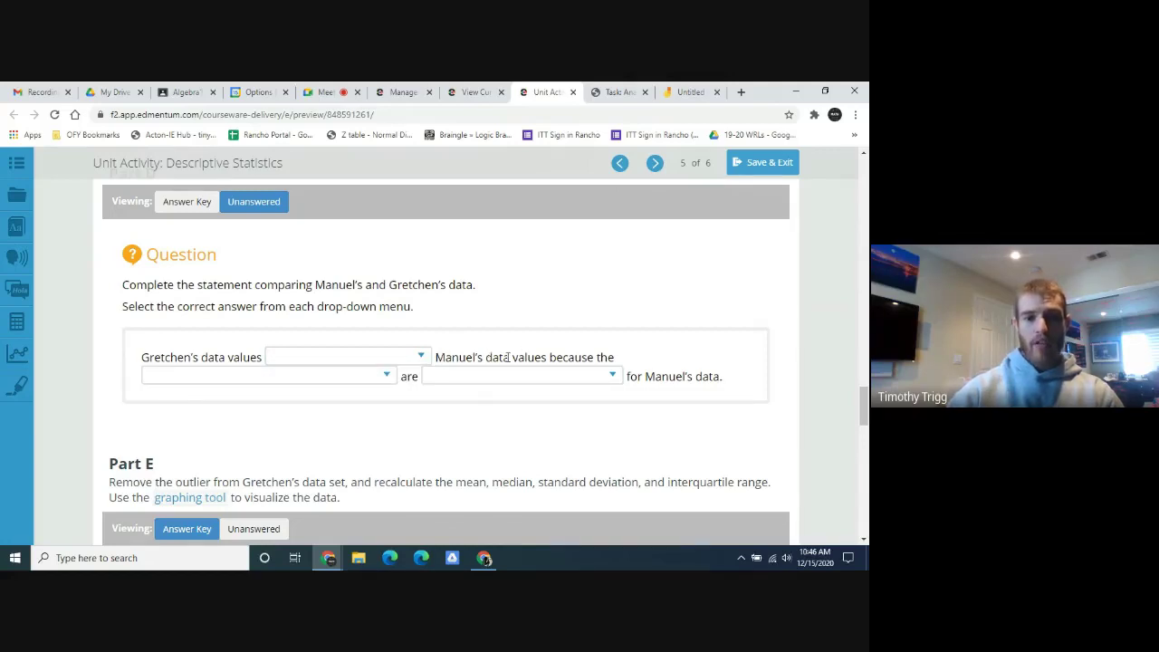
Set Part D to standard deviation and interquartile range, larger for Gretchen's data.
click(387, 376)
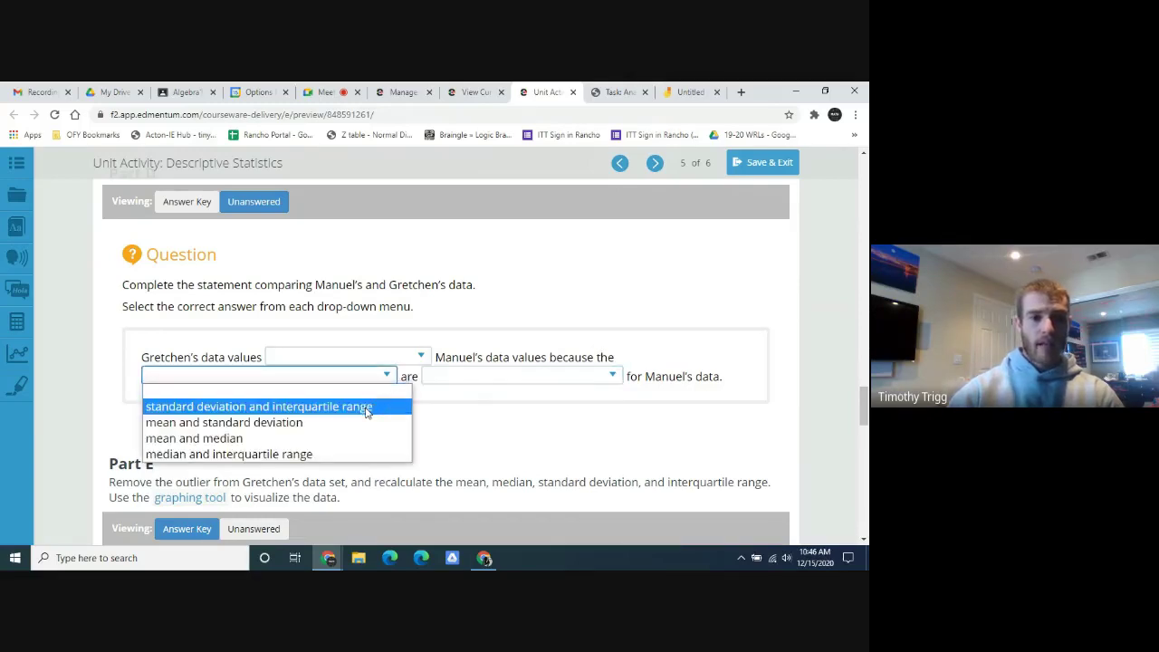
click(362, 407)
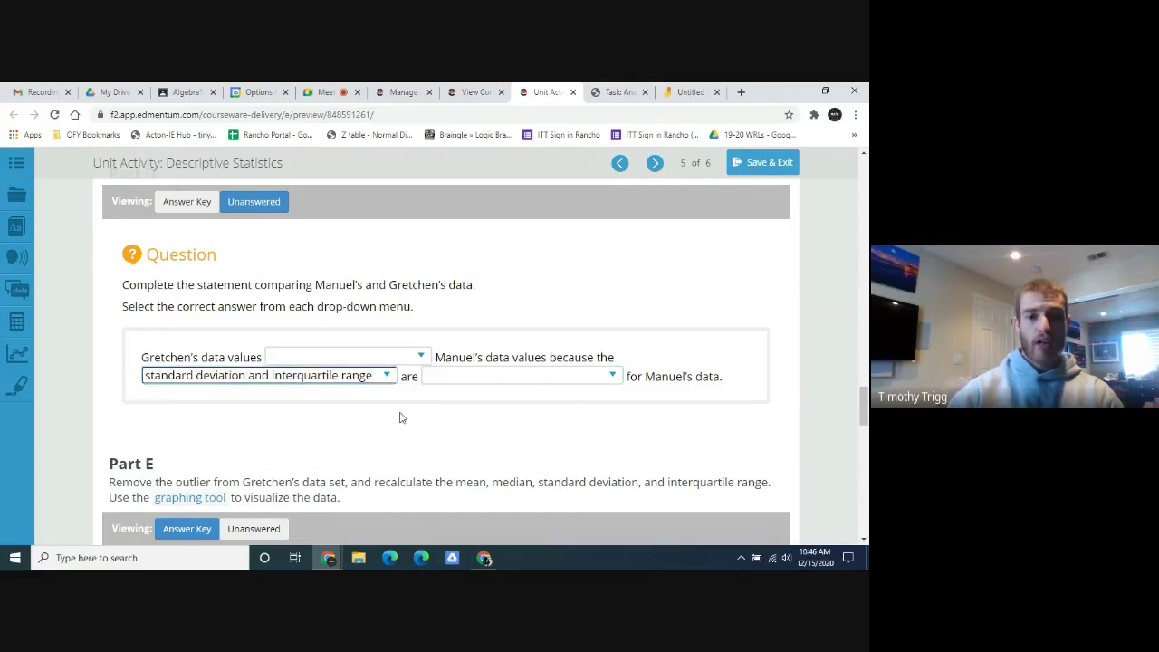
click(612, 377)
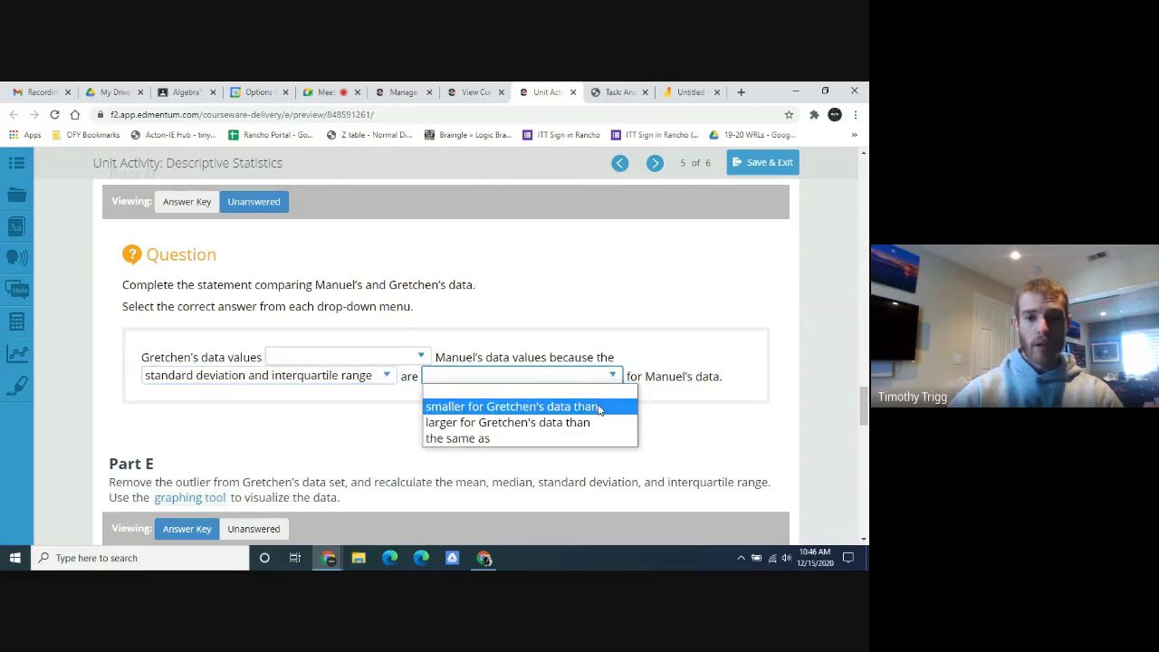
click(598, 410)
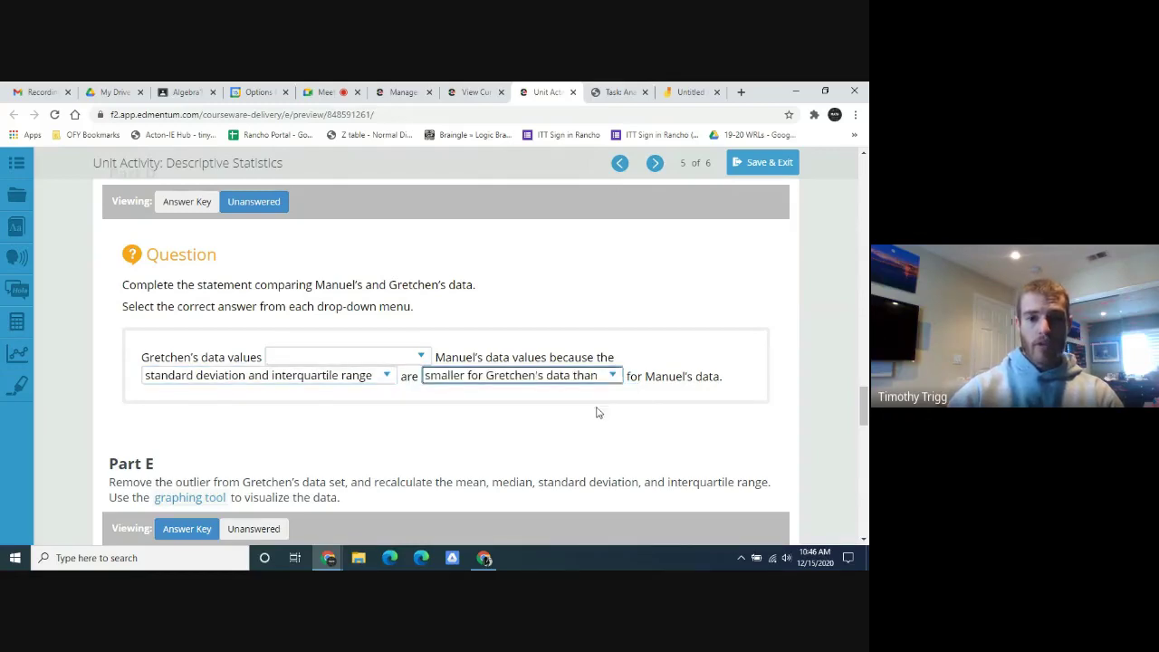
click(608, 379)
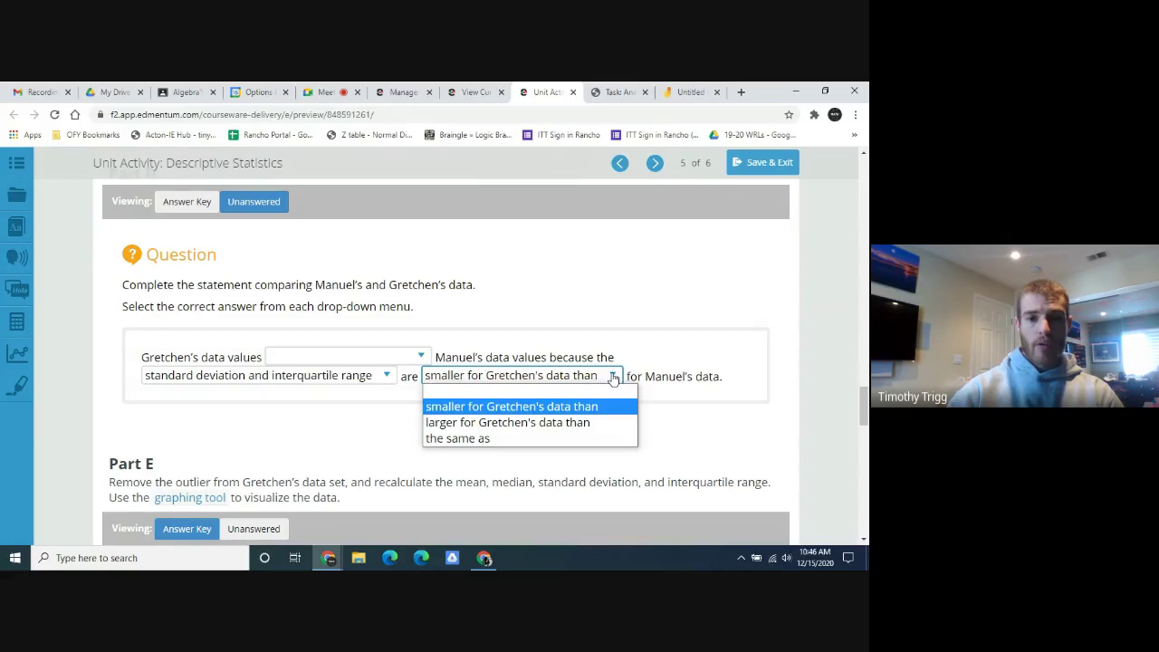
click(599, 422)
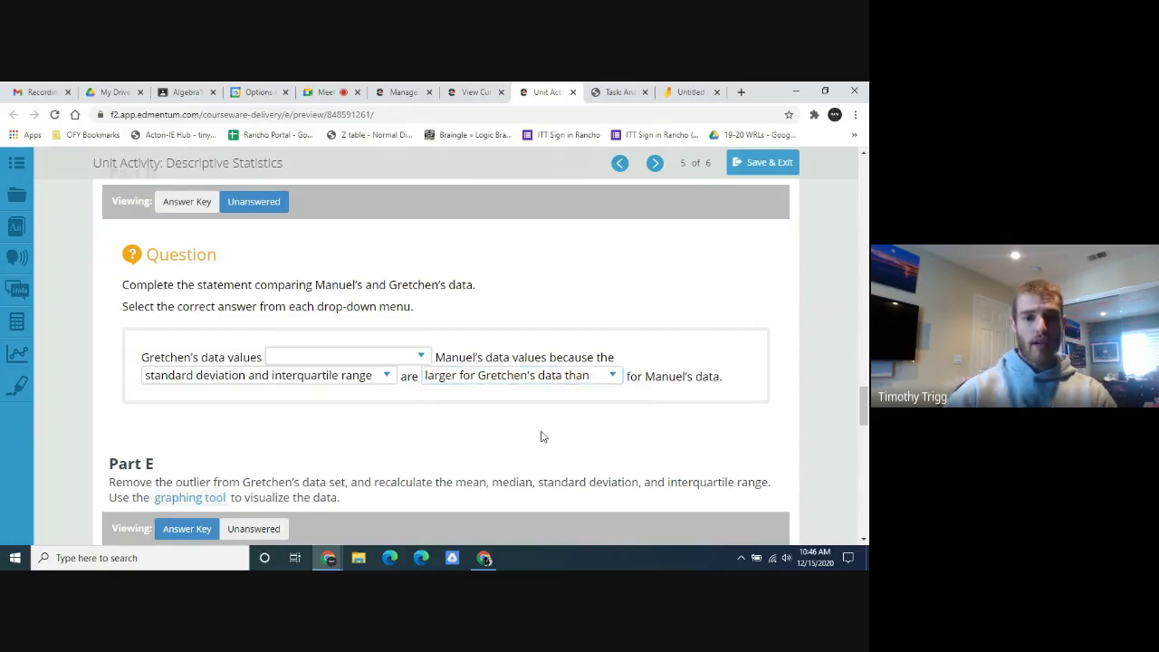
Recheck the first blank's choices, then show Part E's unanswered version.
scroll(488, 433, up, 3)
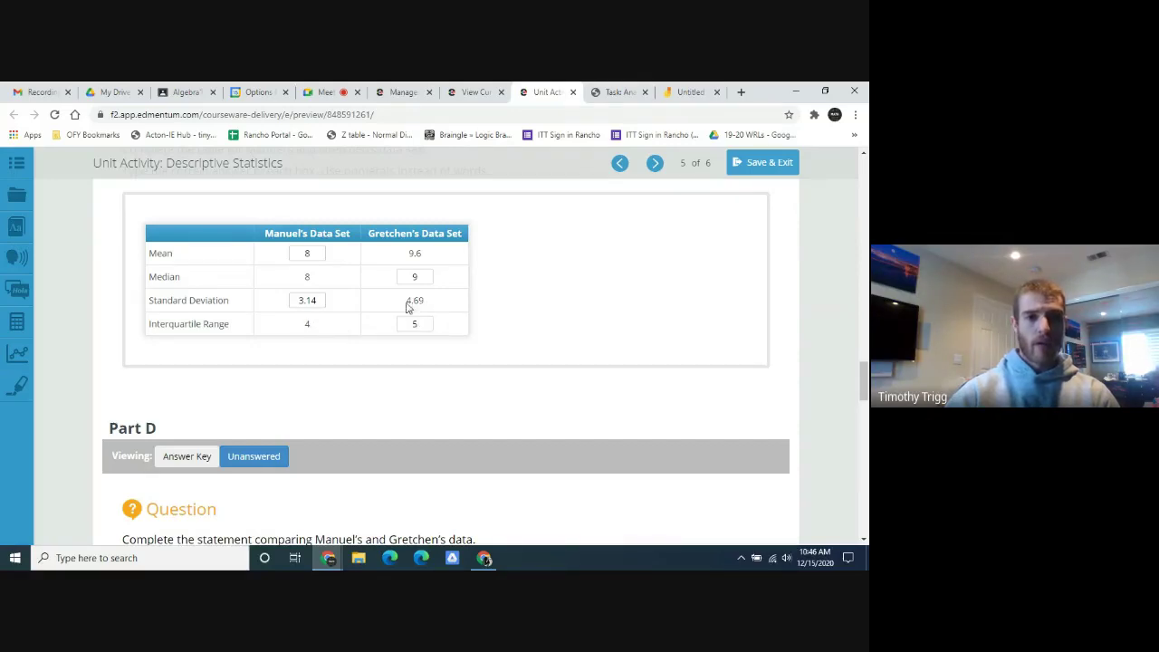
scroll(555, 406, down, 1)
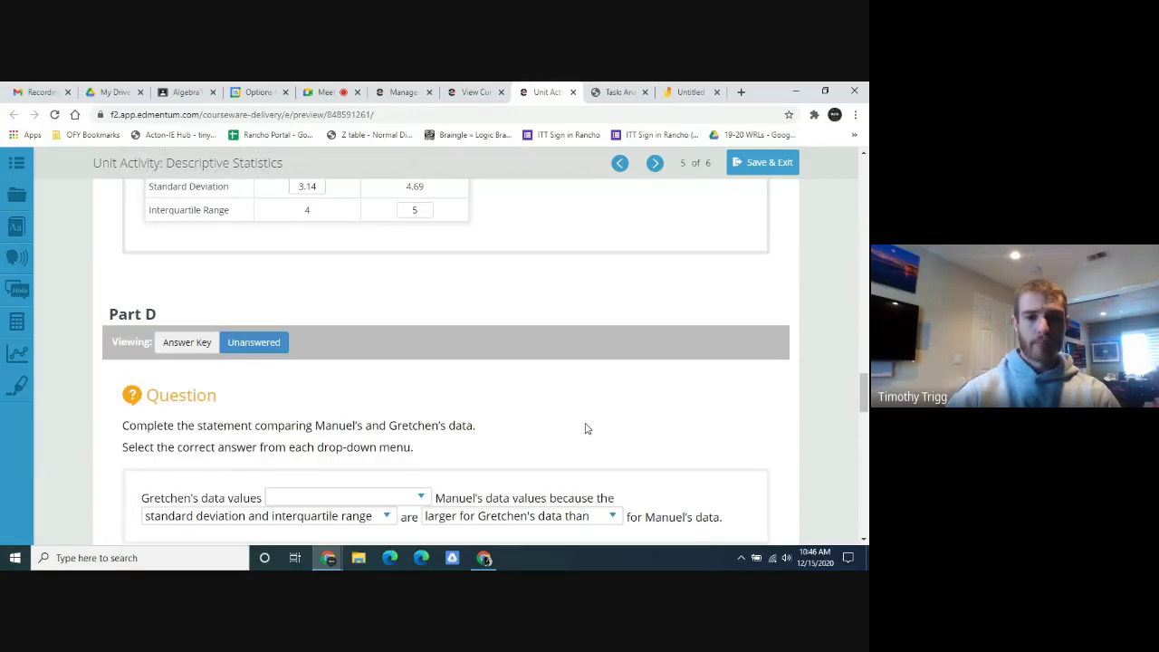
scroll(486, 380, down, 2)
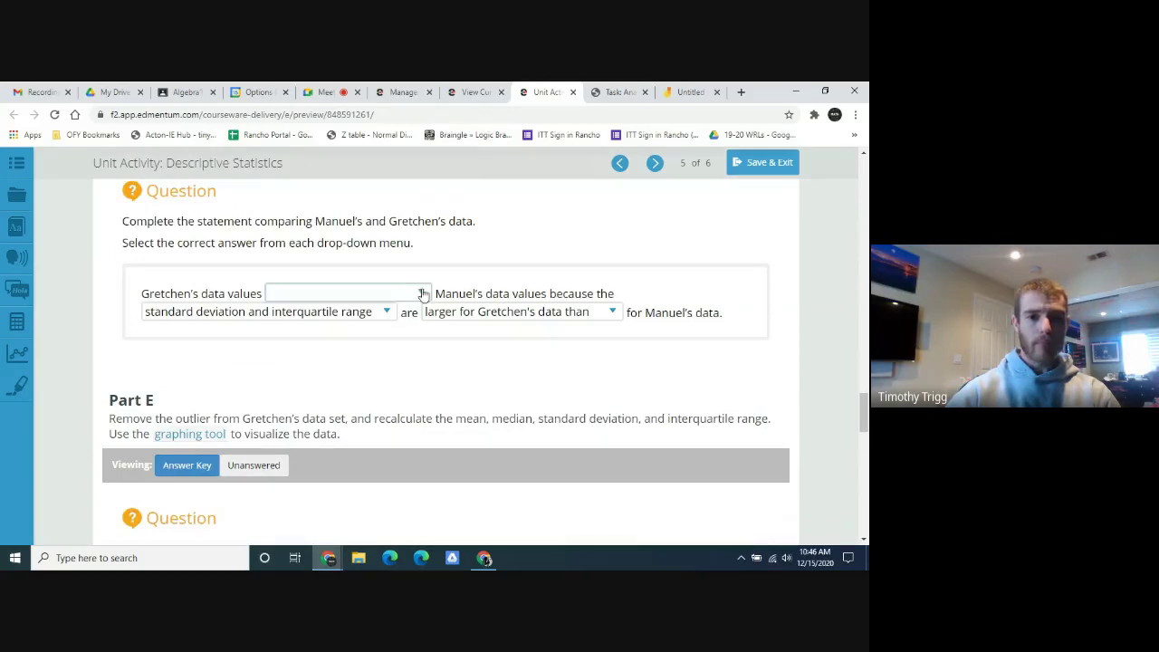
click(422, 293)
click(478, 374)
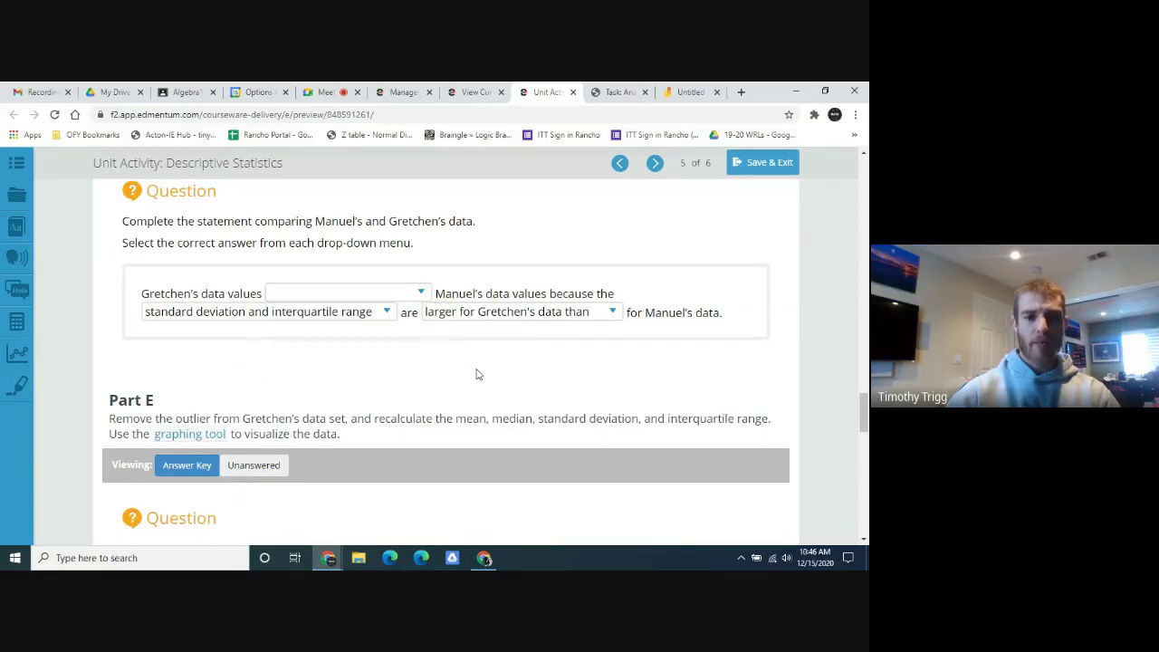
click(265, 465)
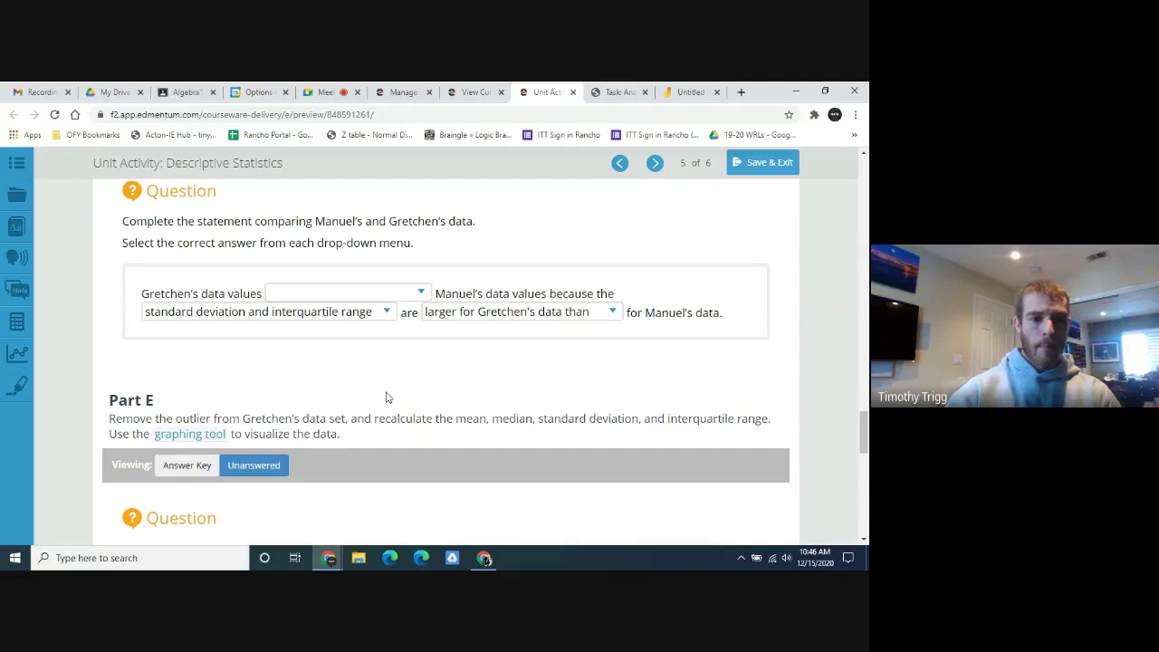
Remove the outlier 22 from Gretchen's data and re-plot it.
scroll(387, 397, down, 1)
scroll(386, 396, down, 2)
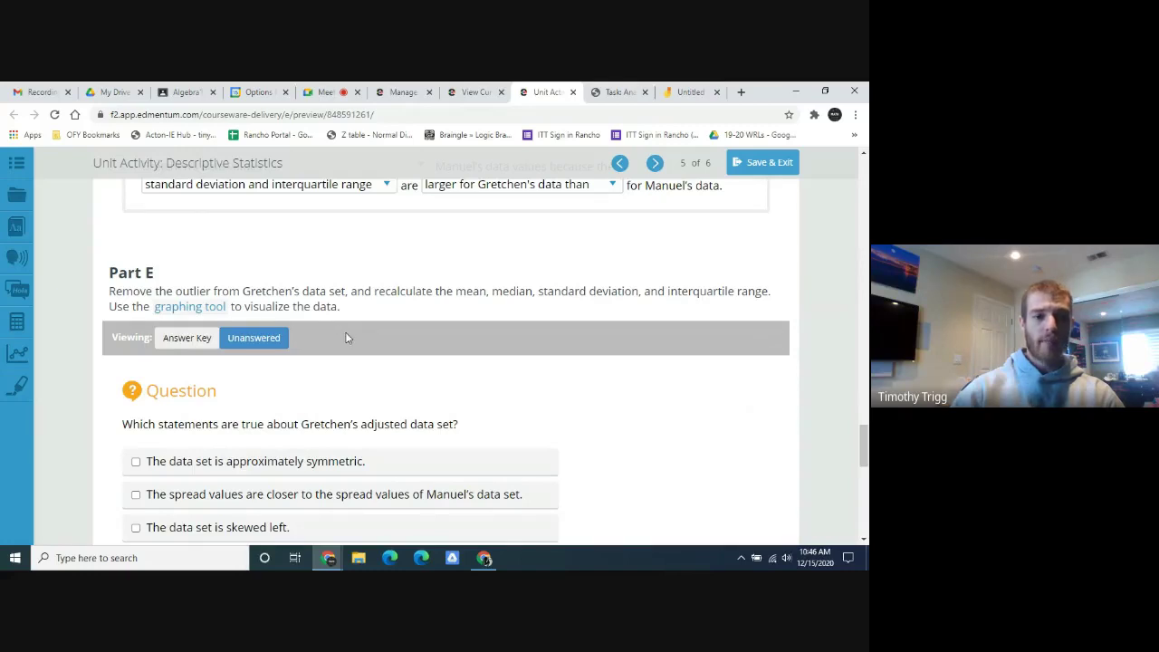
scroll(358, 344, down, 4)
scroll(375, 351, up, 2)
scroll(480, 340, up, 1)
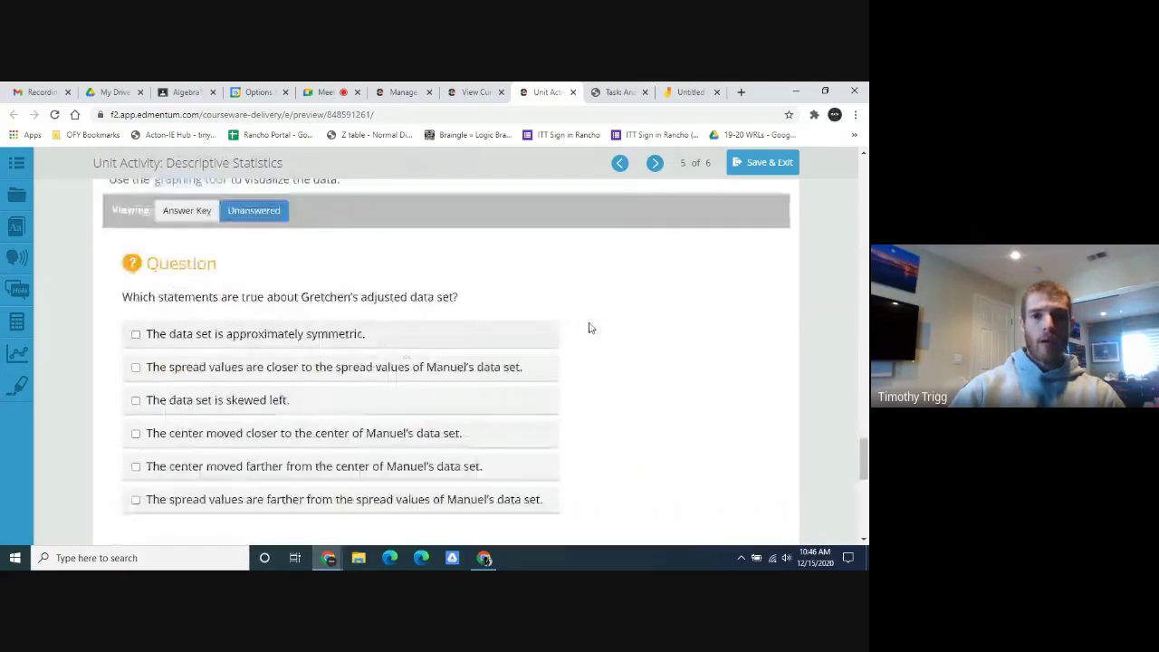
click(615, 91)
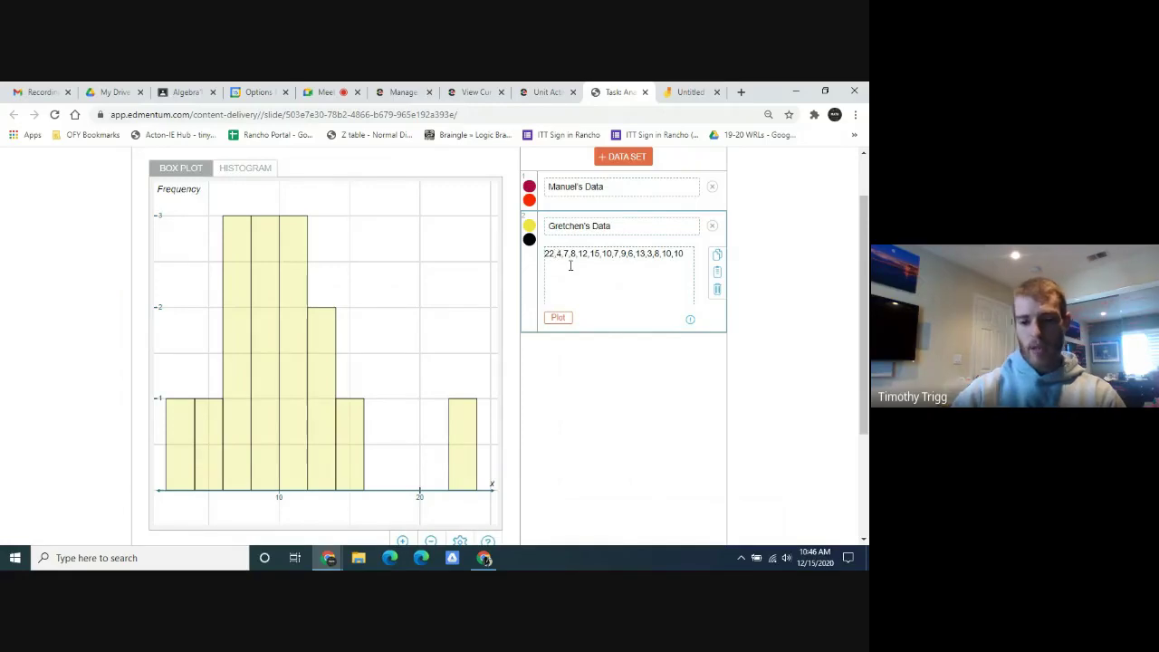
text(,)
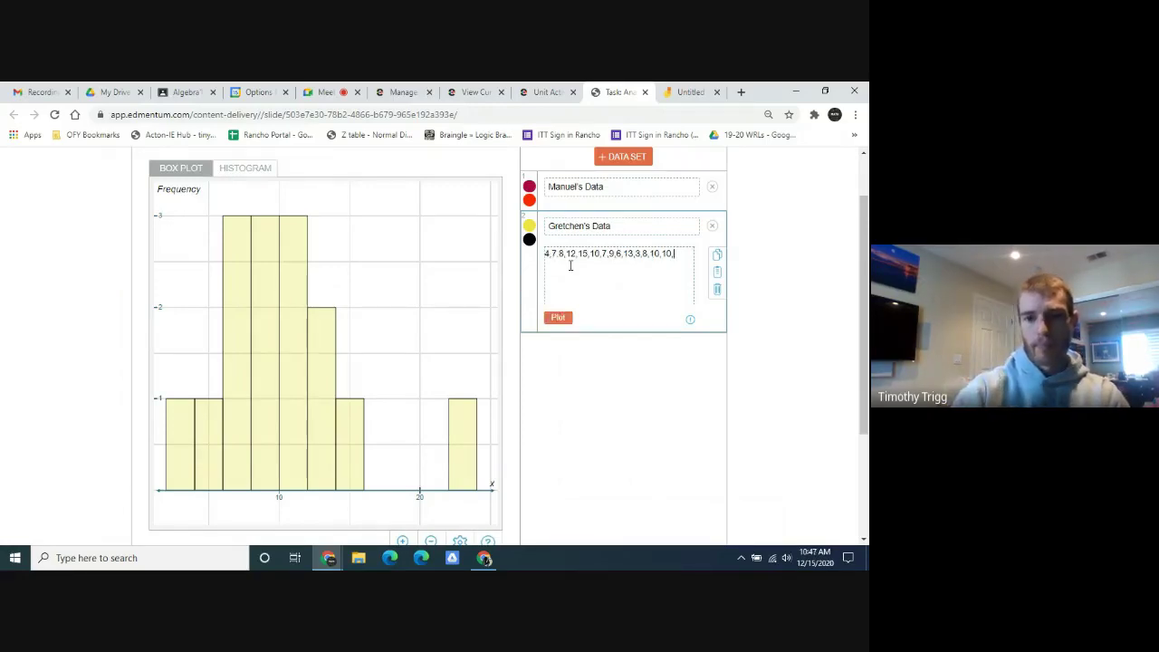
click(558, 321)
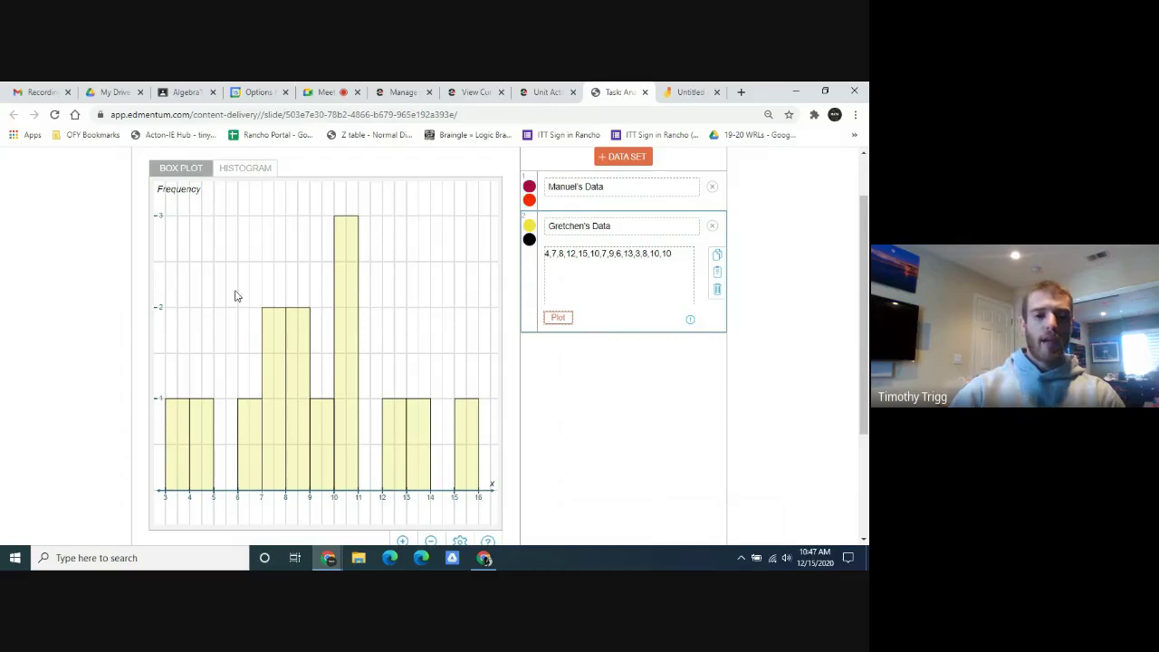
Compare Manuel's histogram with Gretchen's adjusted one: mean 8.71, median 8.5, SD 3.31.
click(629, 182)
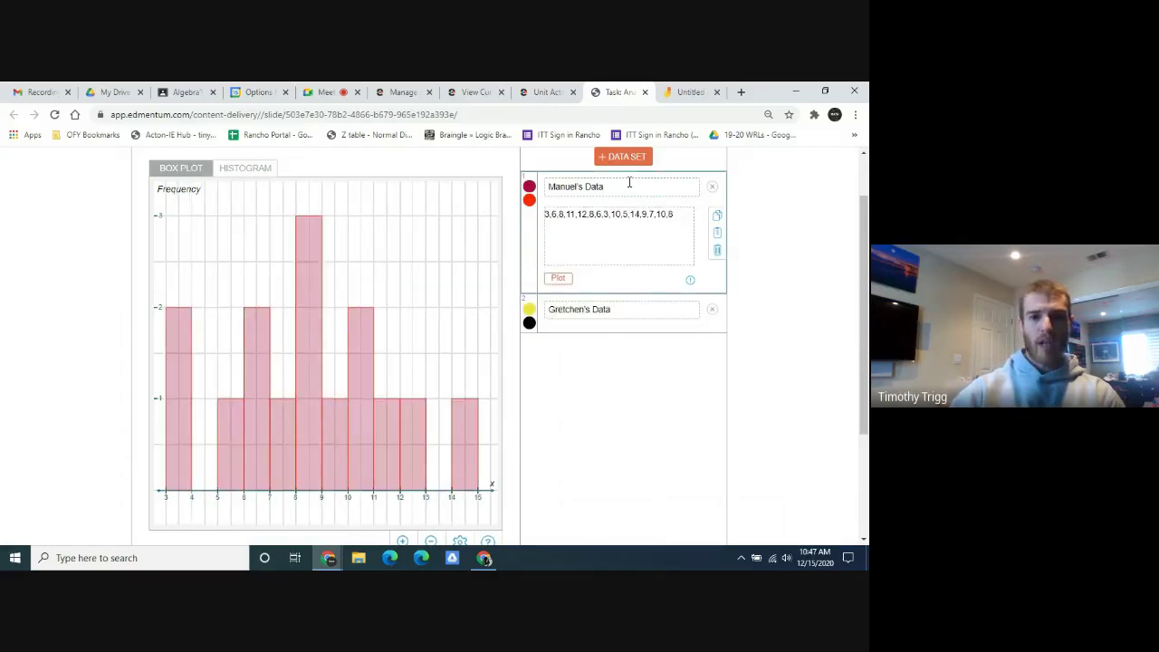
click(620, 310)
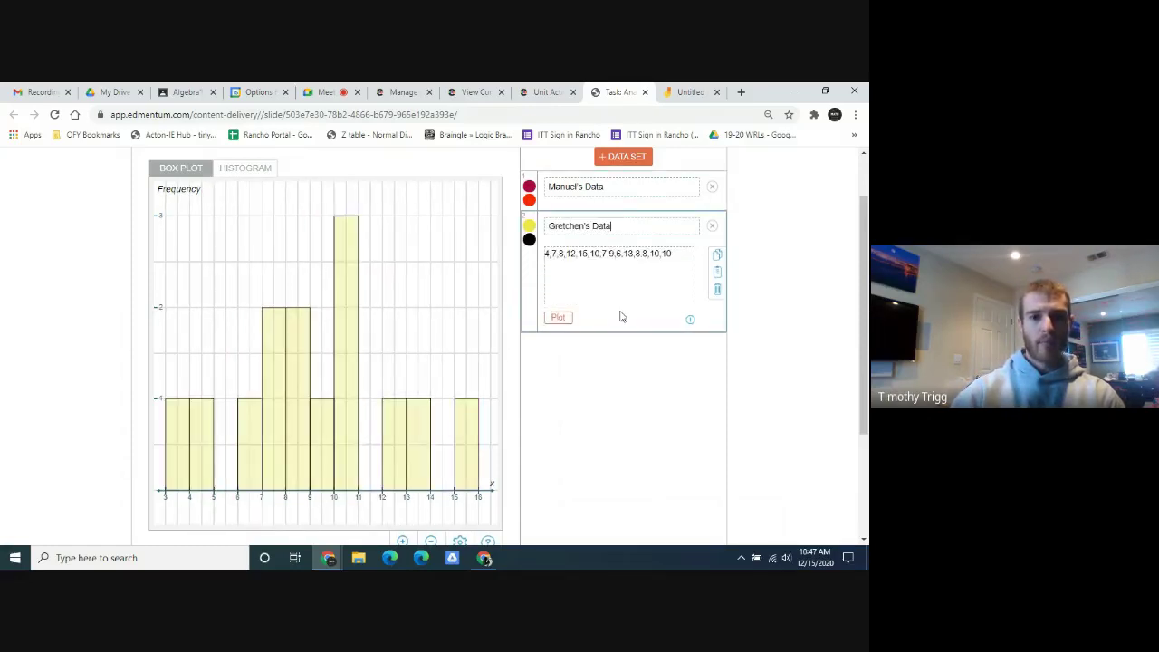
click(620, 186)
click(619, 310)
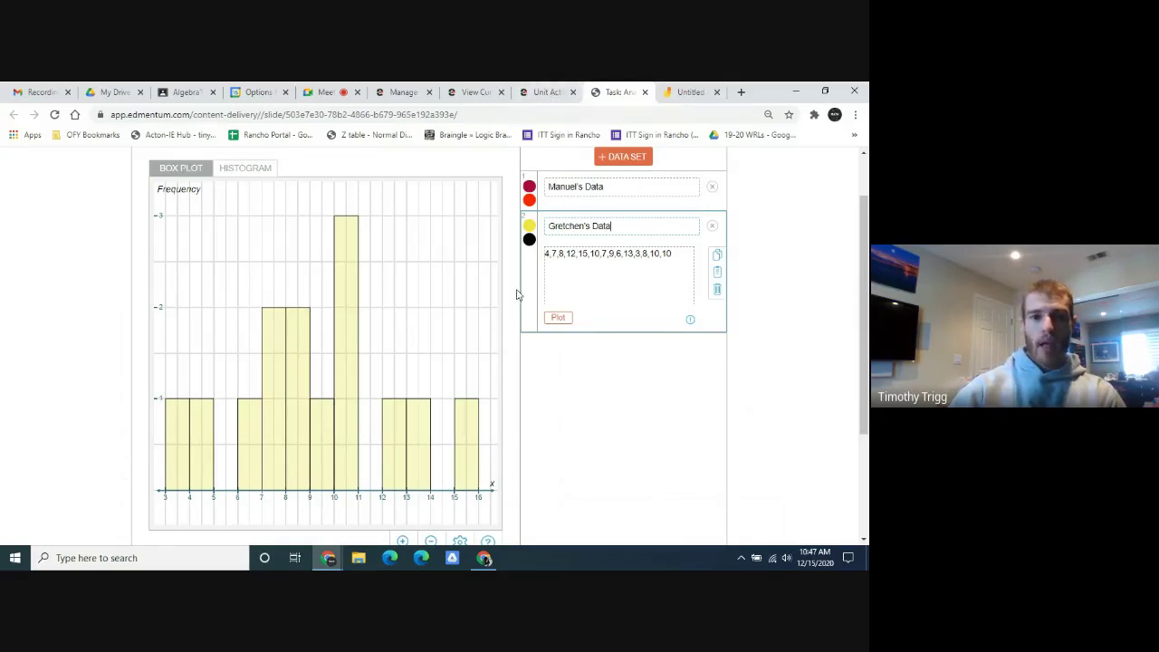
scroll(513, 362, down, 1)
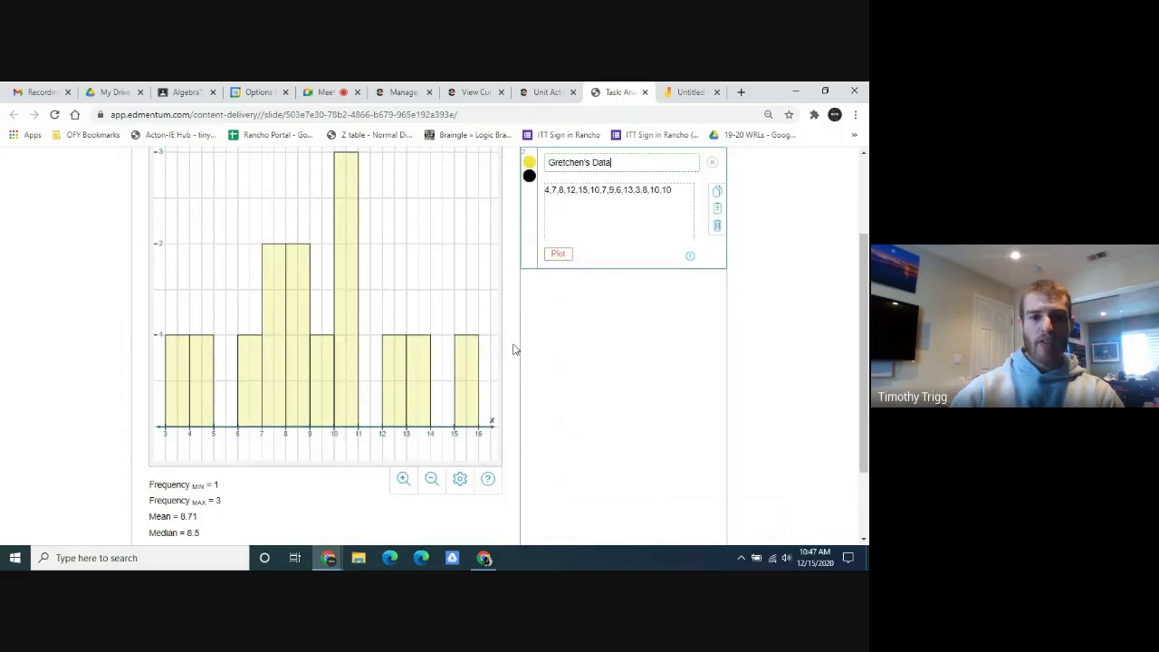
scroll(512, 348, down, 1)
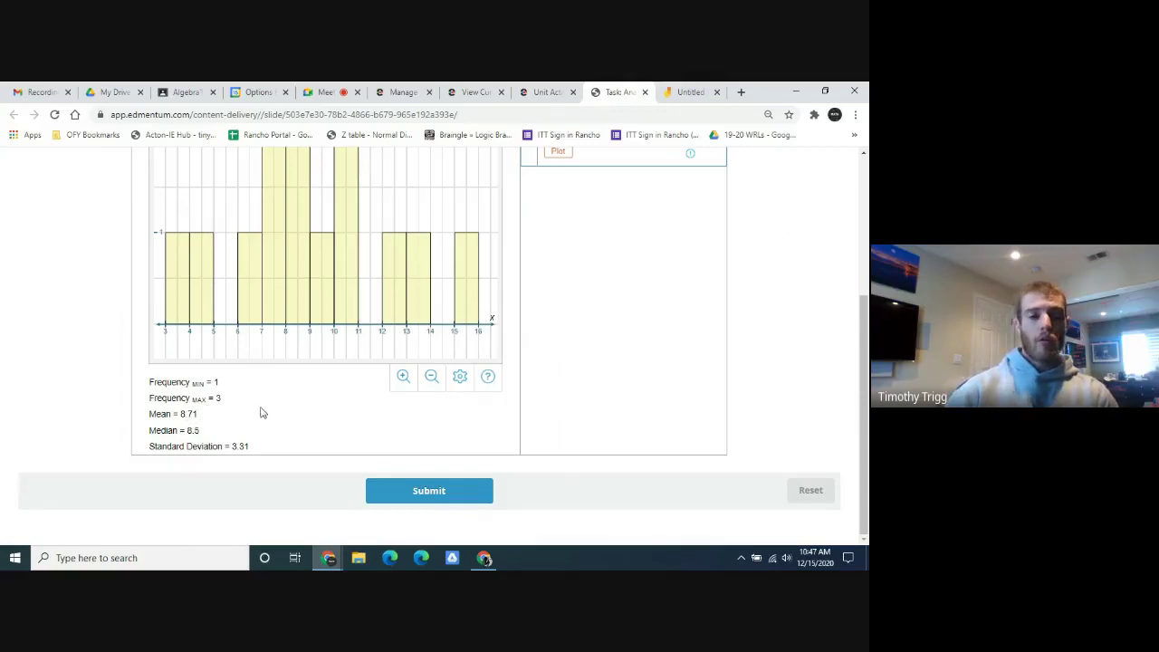
Compare the activity questions with the histogram results in the graphing tool.
click(550, 91)
scroll(486, 313, up, 3)
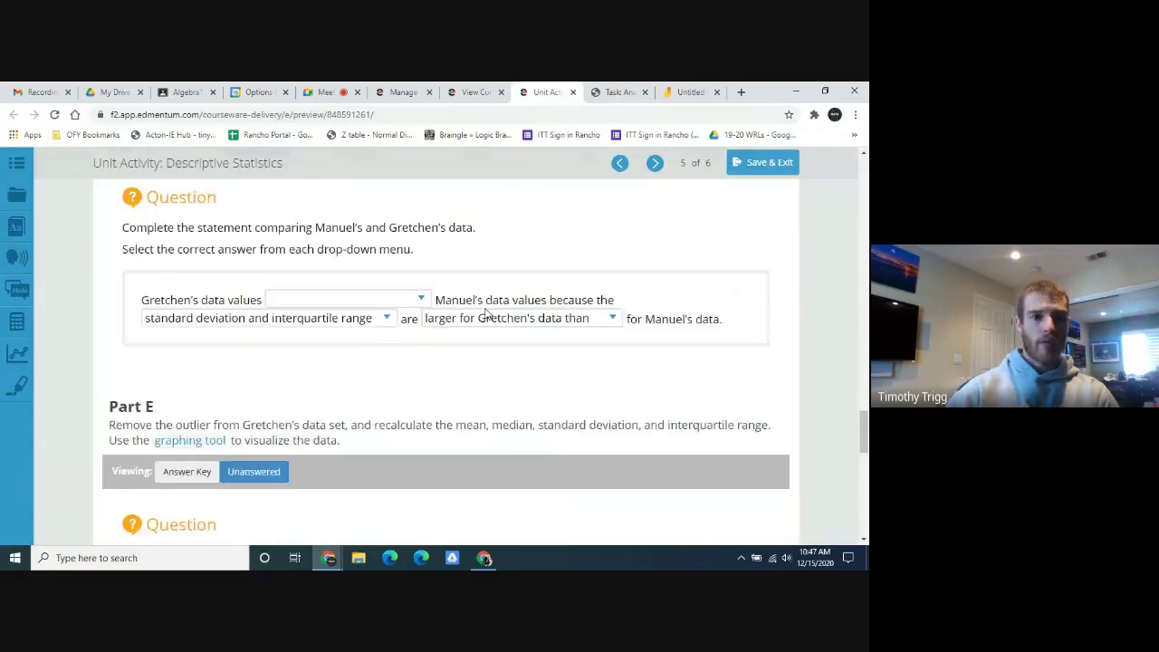
scroll(486, 317, up, 4)
scroll(486, 322, up, 4)
scroll(486, 321, down, 1)
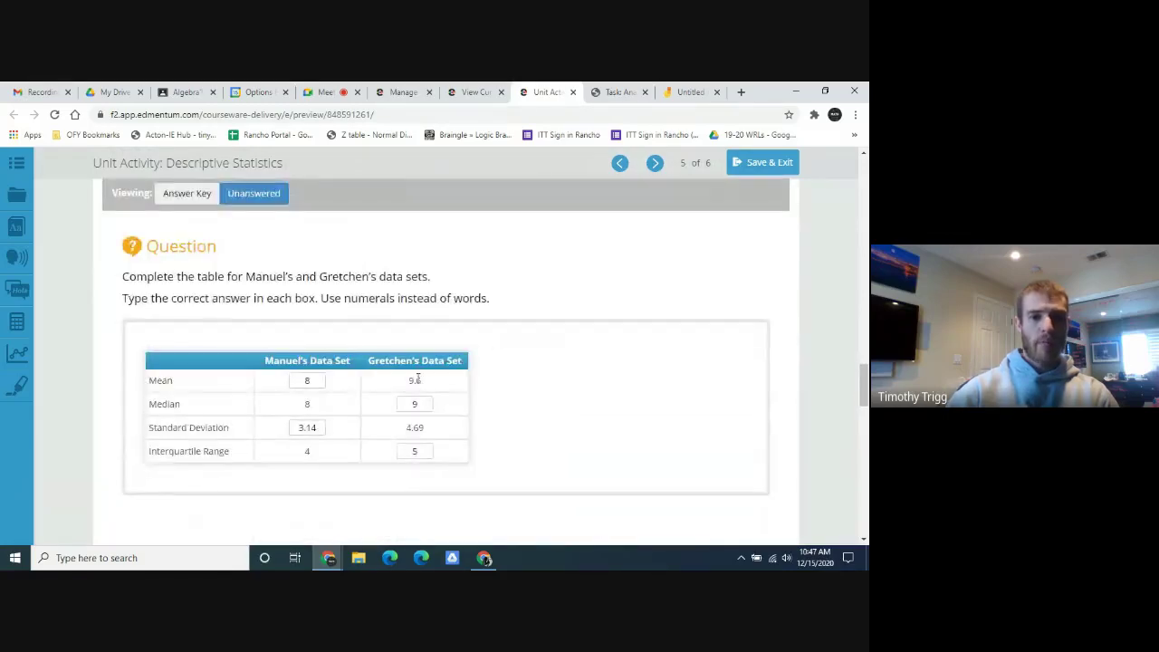
click(615, 92)
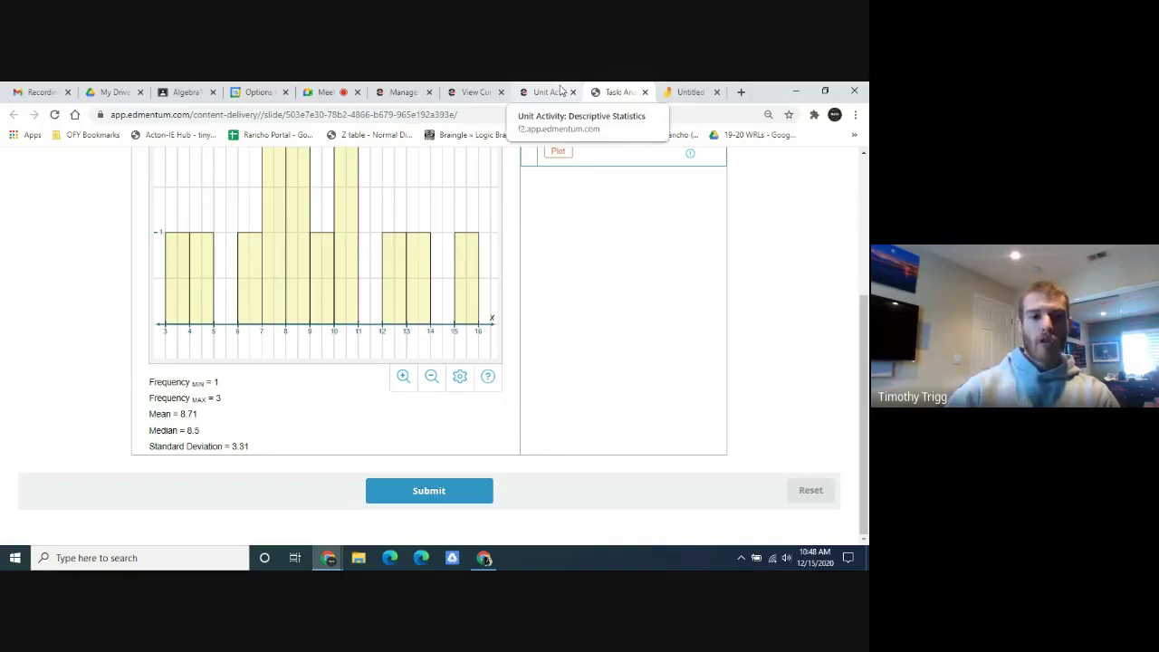
Scroll down to the Part E question, then recheck Gretchen's data in the graphing tool.
click(560, 91)
scroll(535, 360, down, 1)
scroll(536, 362, down, 3)
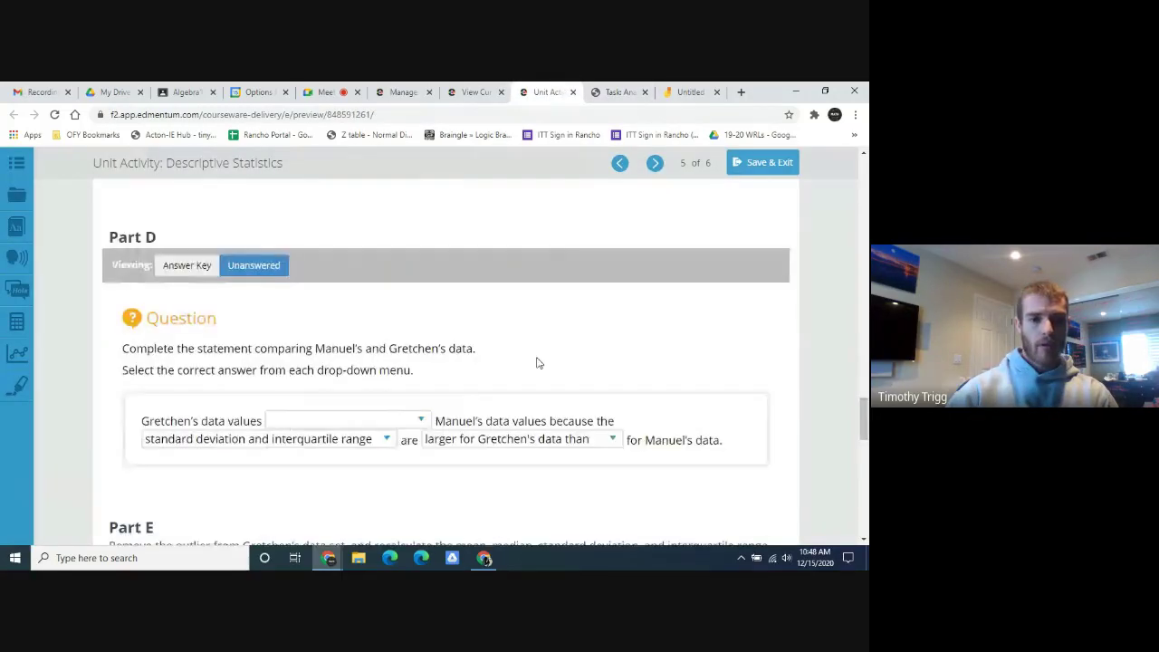
scroll(536, 362, down, 3)
scroll(529, 360, down, 1)
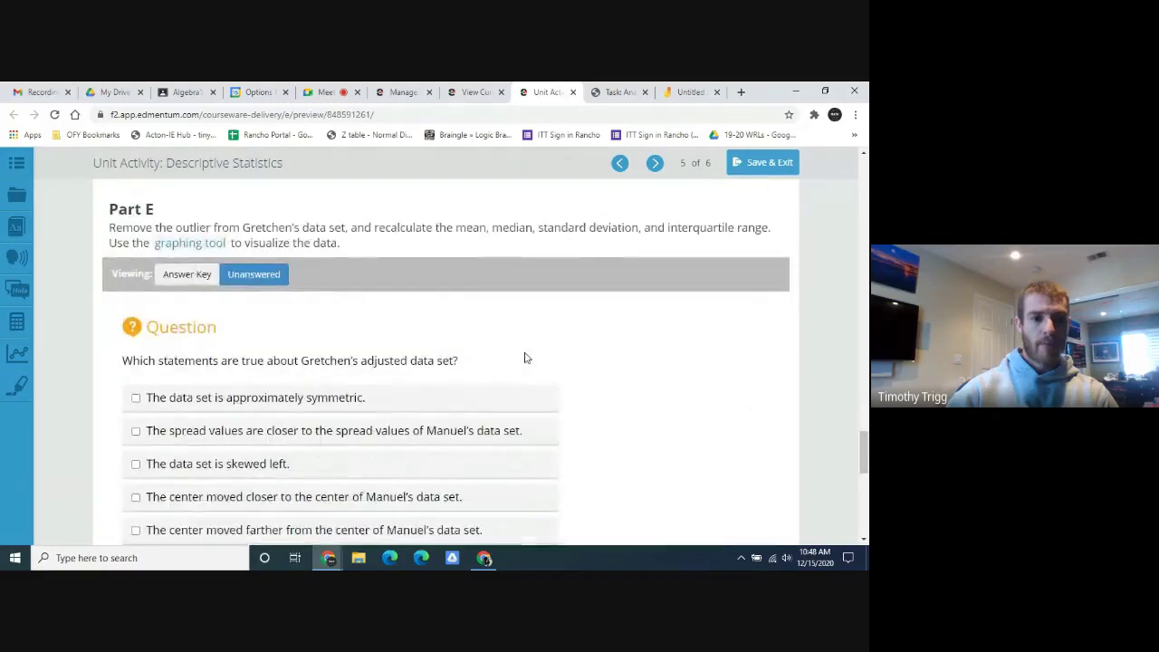
scroll(525, 358, down, 1)
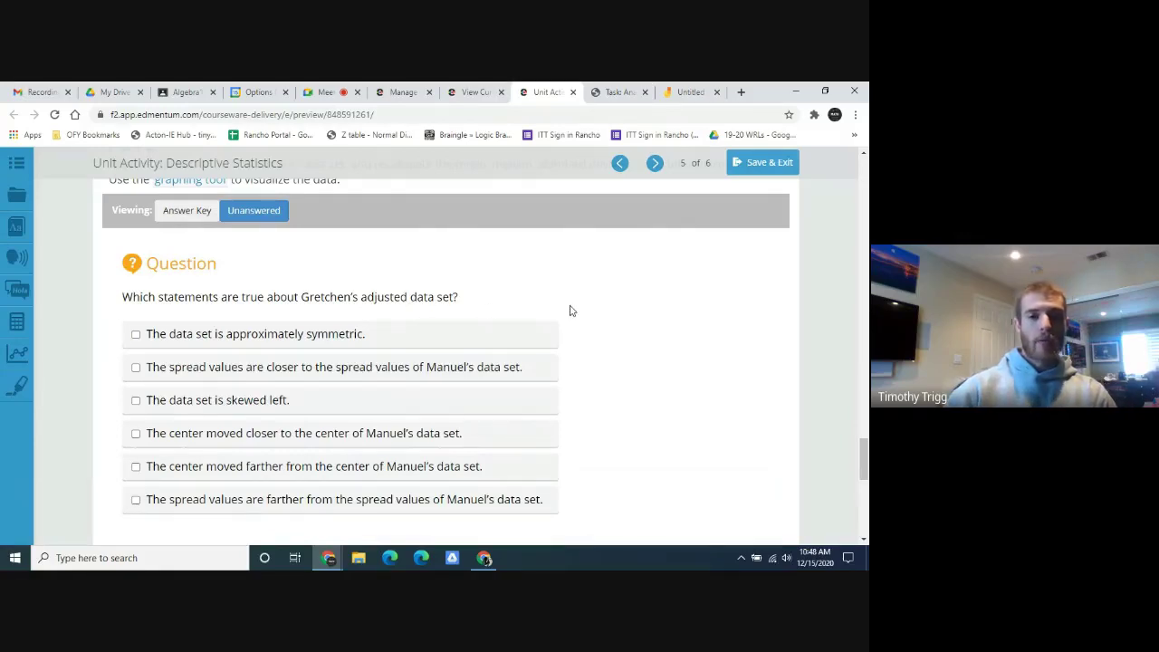
click(614, 92)
scroll(534, 263, up, 2)
scroll(550, 300, up, 2)
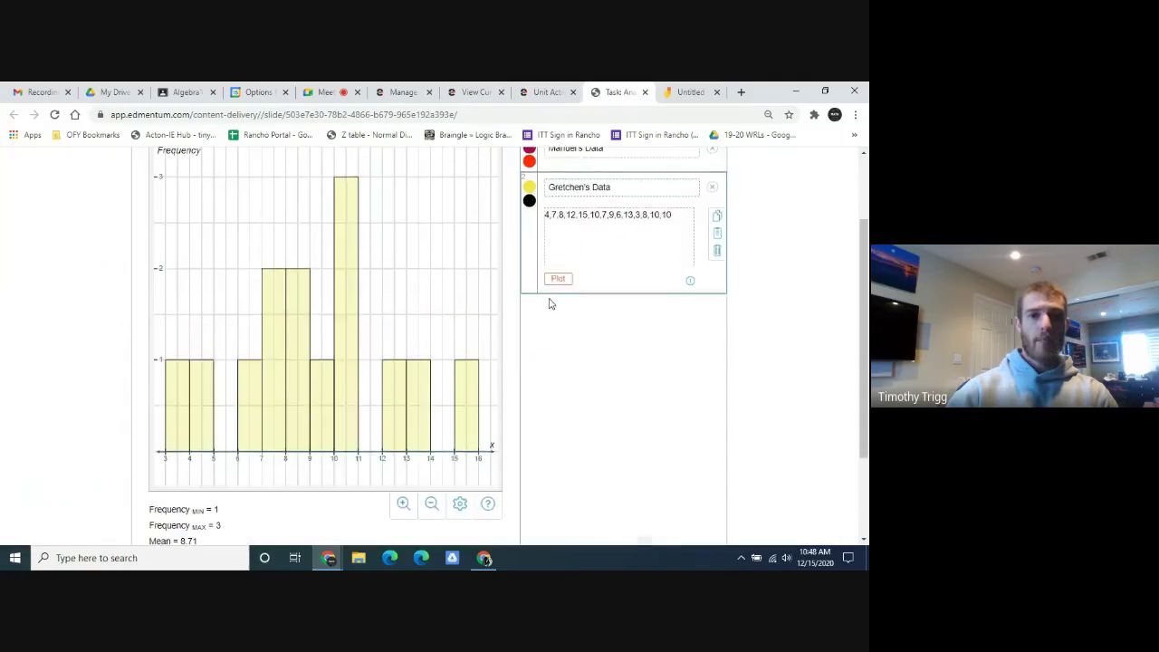
Tick approximately symmetric, spread values closer, and center moved closer to Manuel's in Part E.
click(544, 94)
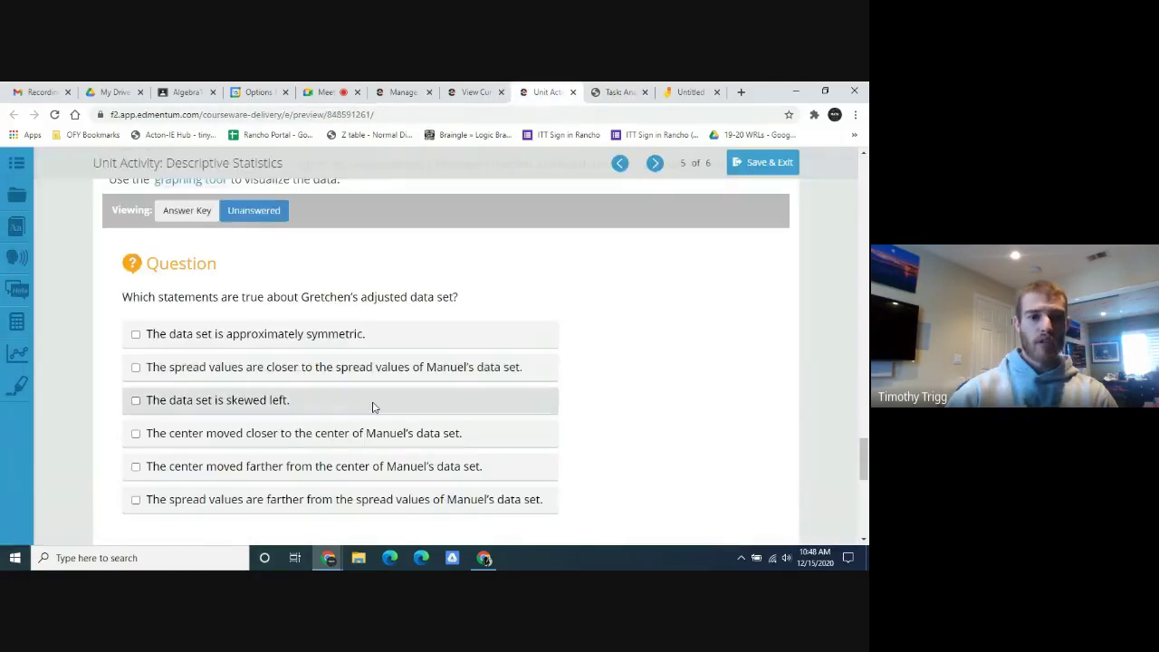
click(195, 340)
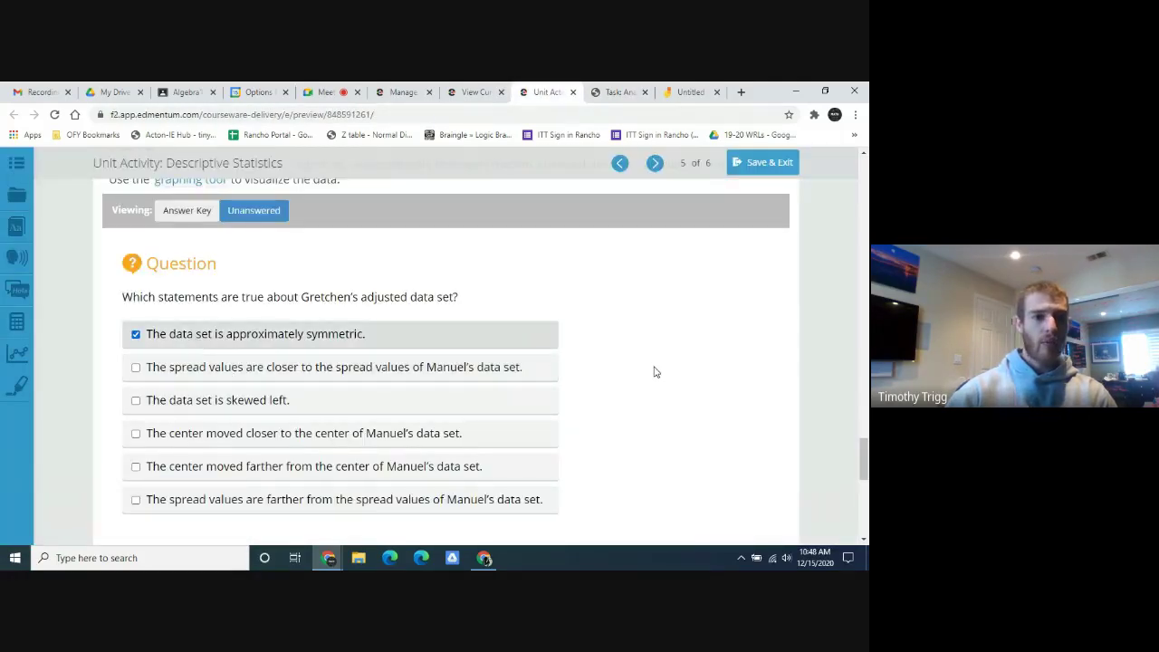
scroll(656, 374, down, 1)
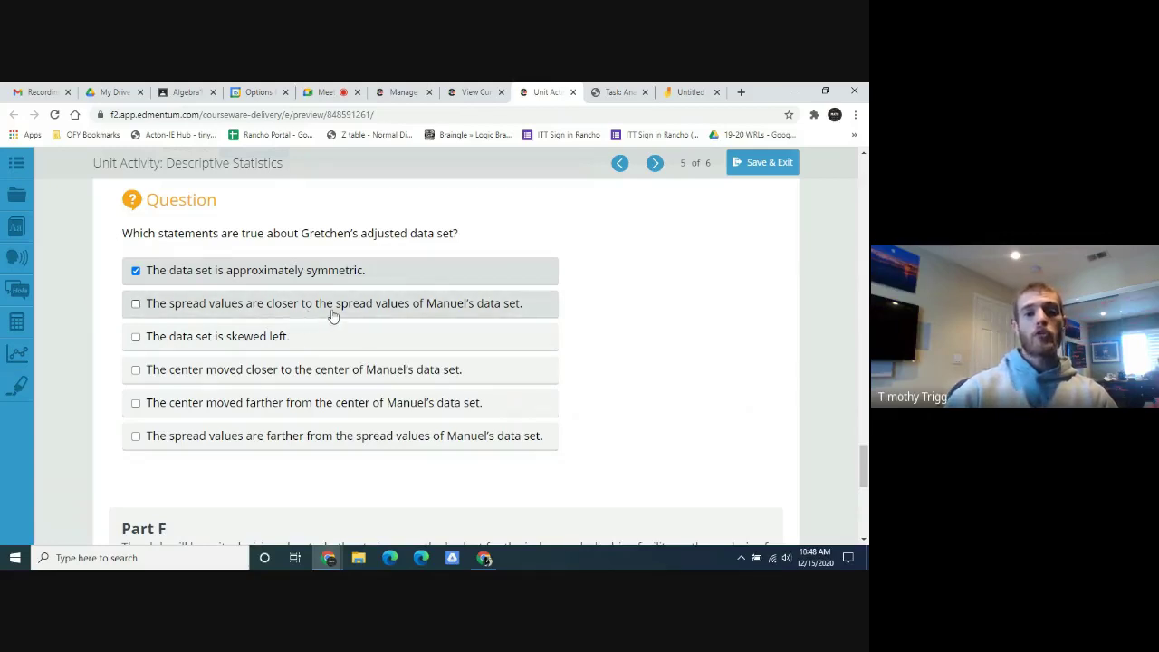
click(365, 314)
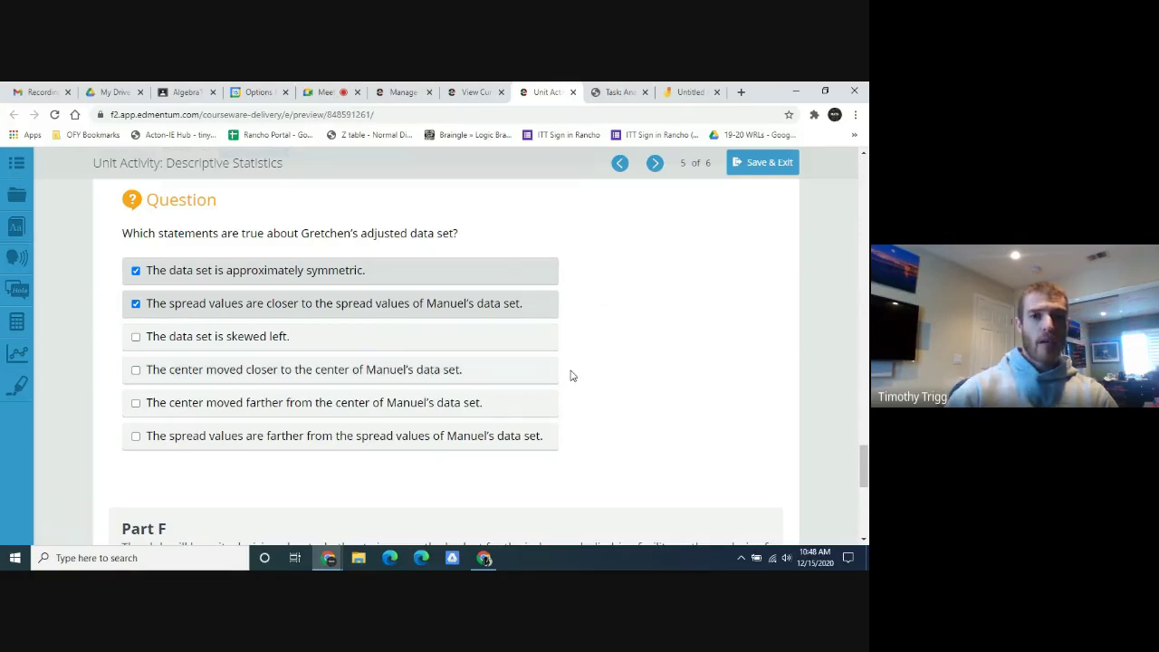
click(523, 377)
scroll(579, 370, up, 4)
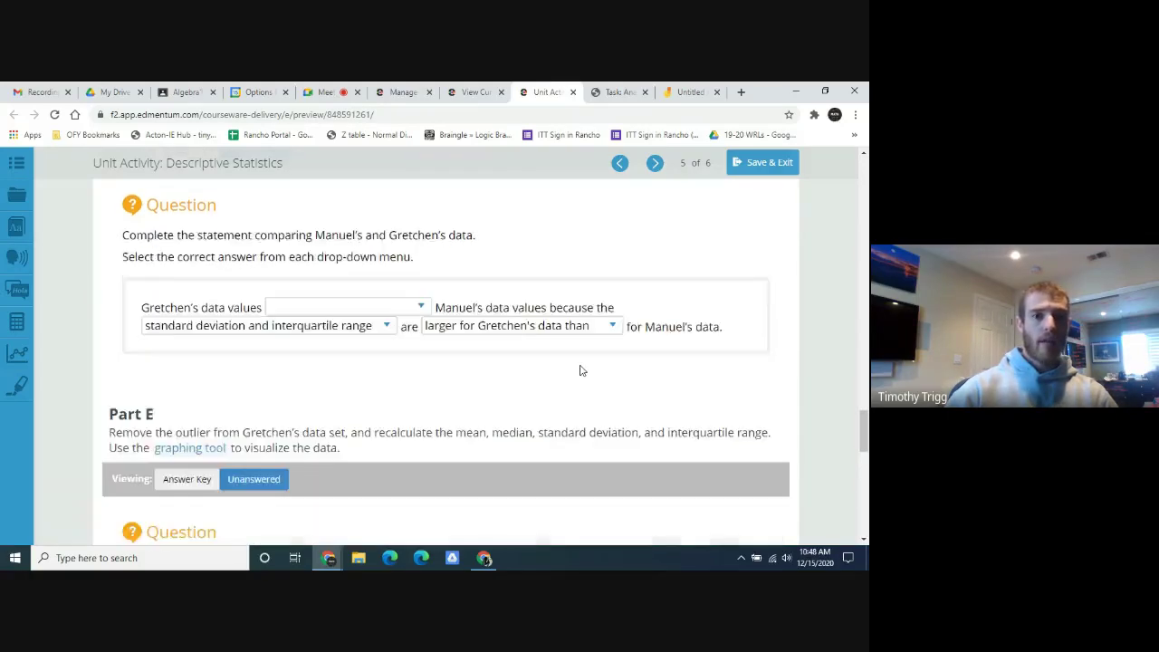
scroll(581, 370, down, 3)
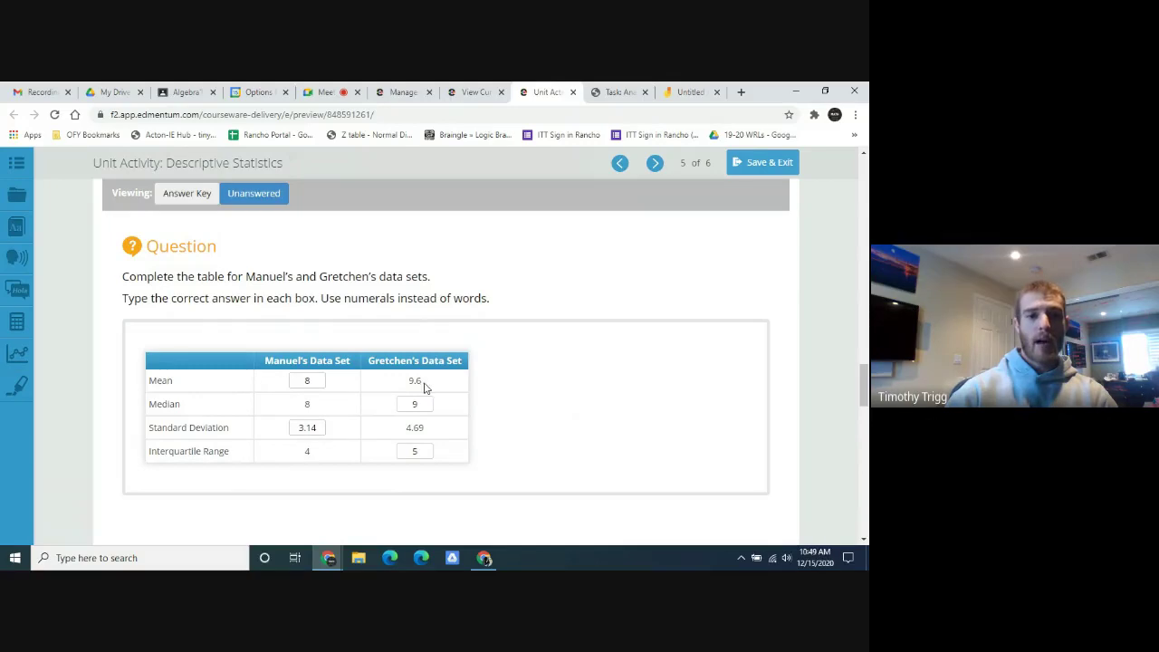
Recheck the adjusted mean and median in the graphing tool, then return to the activity.
click(606, 92)
scroll(530, 458, down, 5)
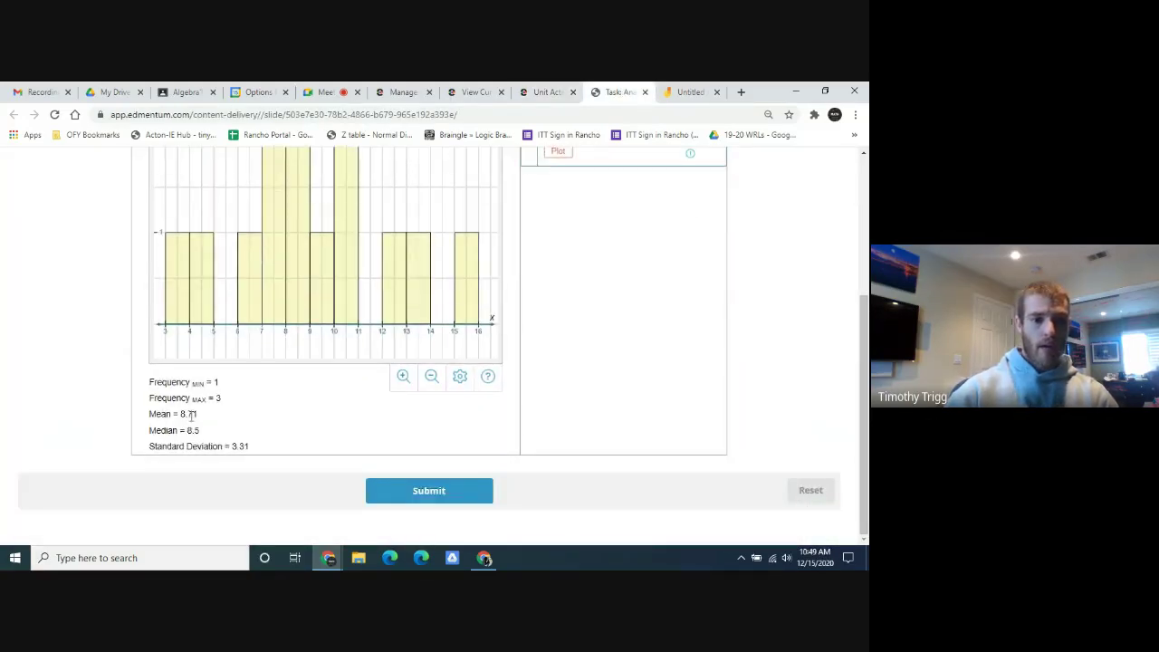
click(538, 90)
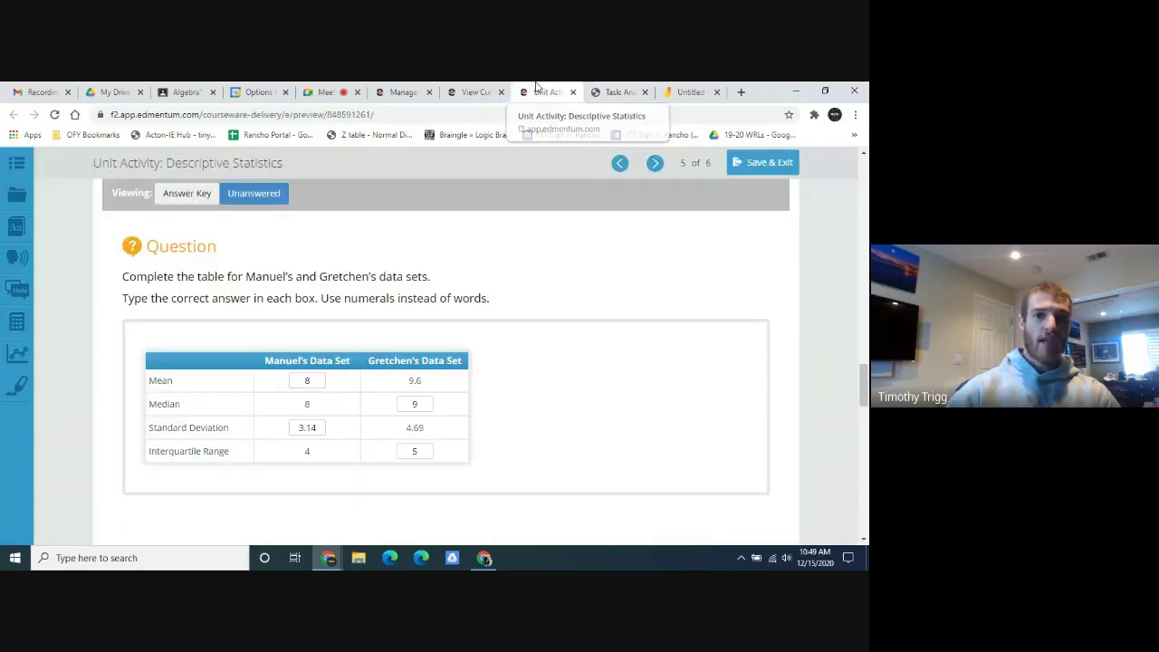
scroll(589, 390, down, 5)
scroll(587, 387, down, 5)
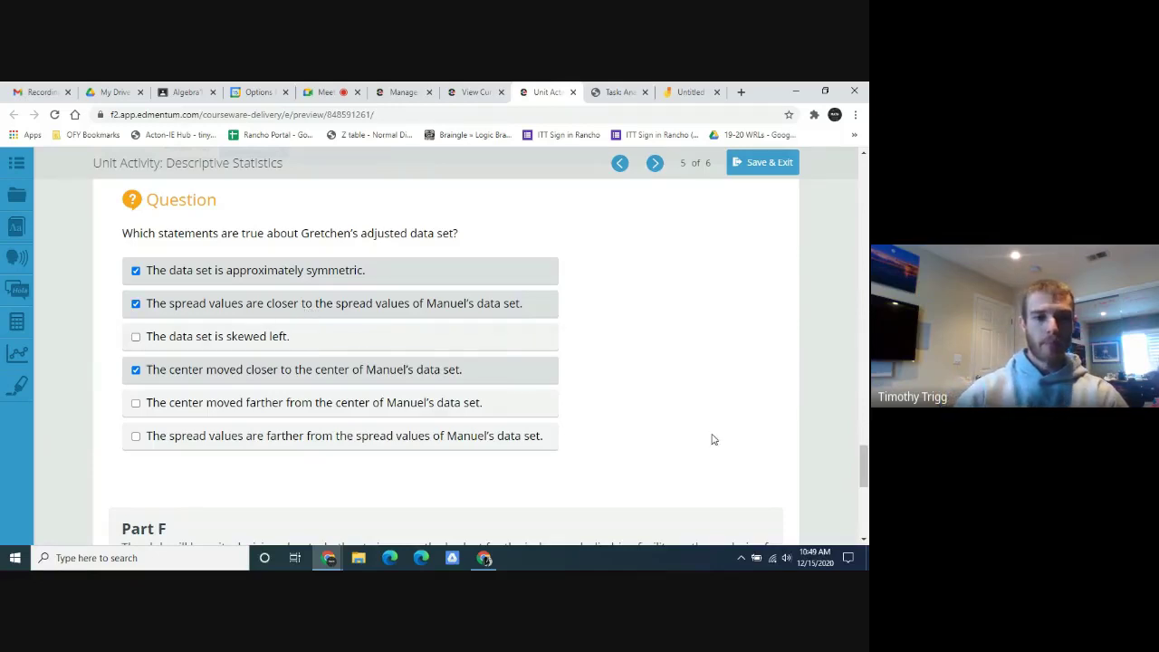
scroll(659, 450, down, 1)
scroll(660, 447, down, 1)
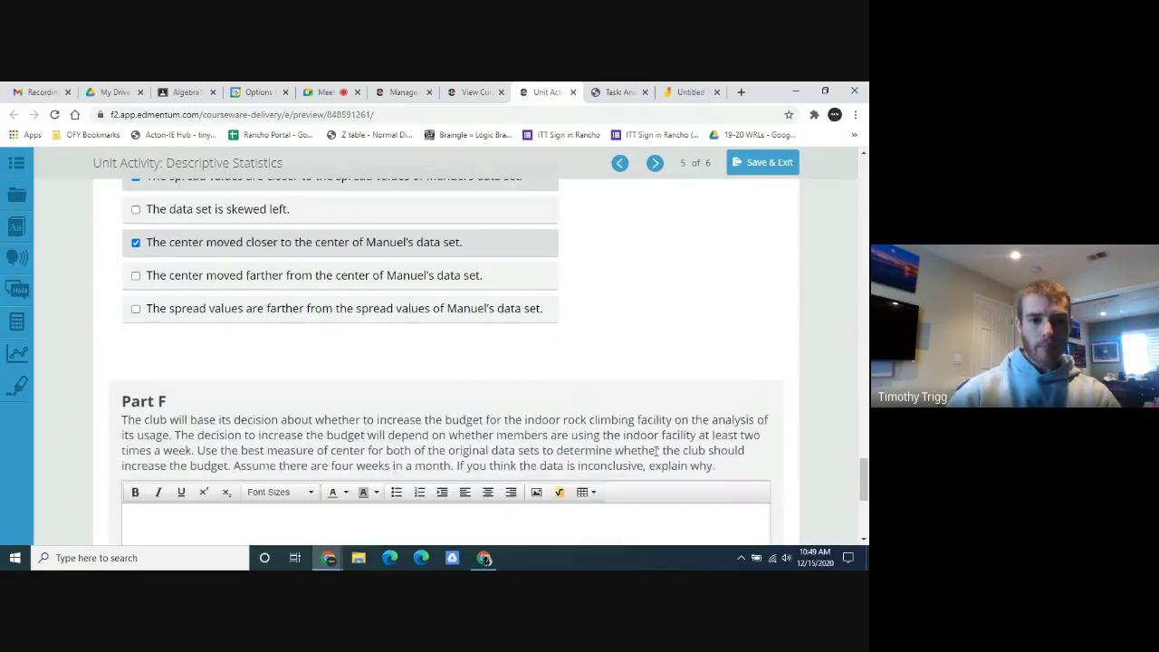
scroll(655, 452, down, 1)
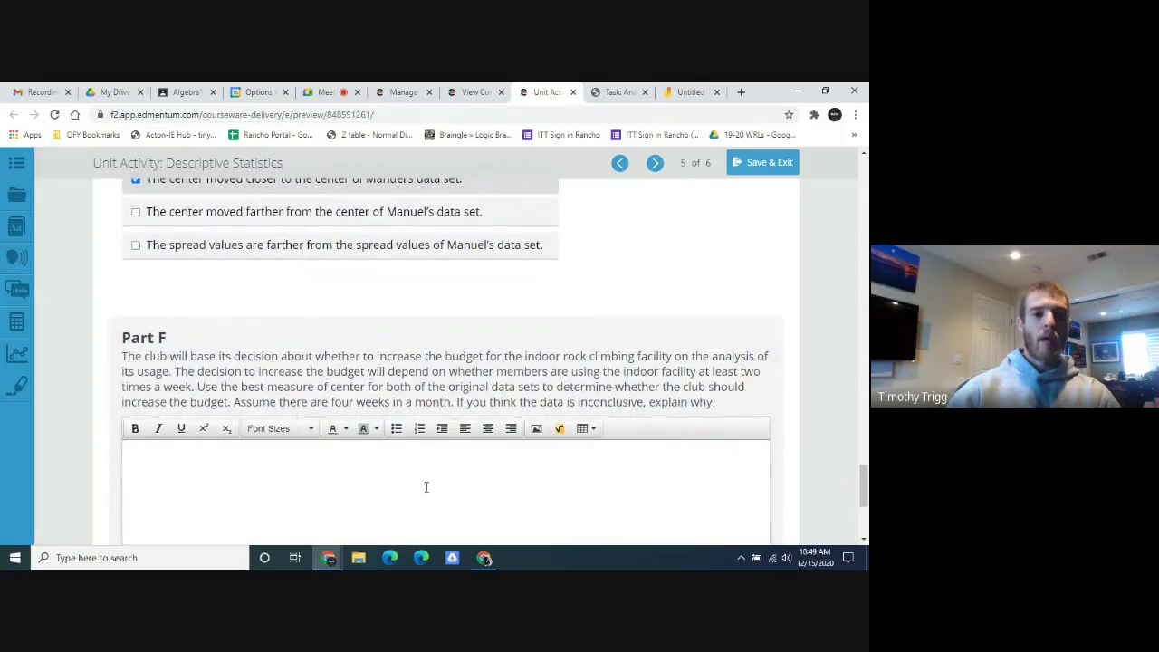
scroll(371, 475, down, 1)
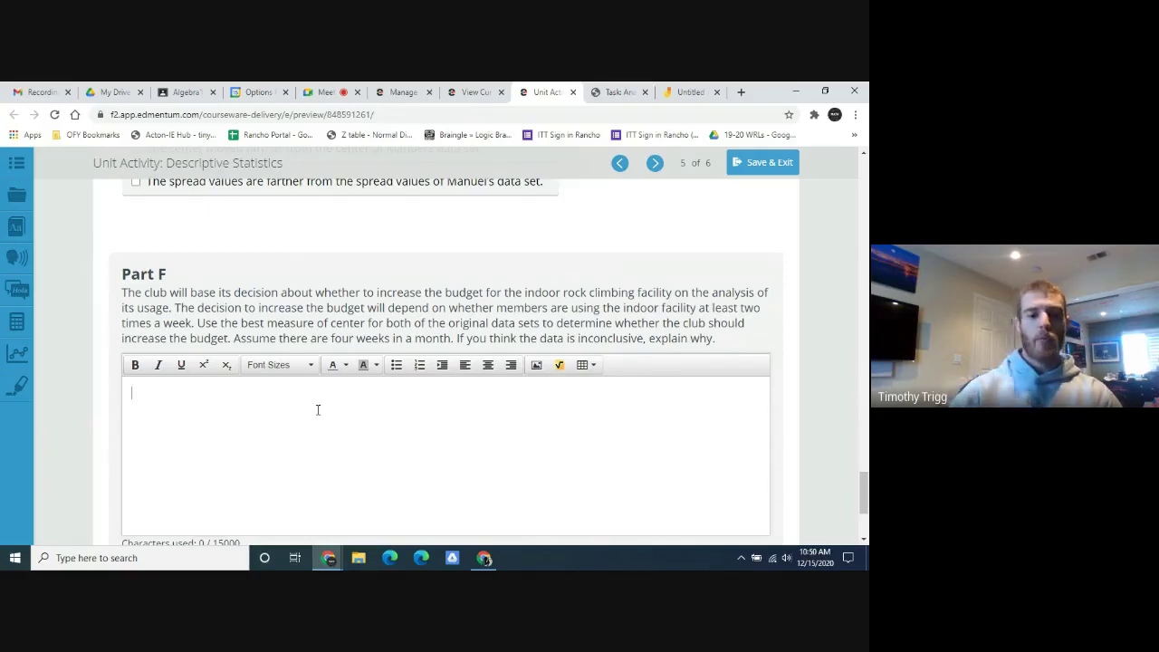
scroll(465, 381, up, 4)
scroll(487, 367, up, 4)
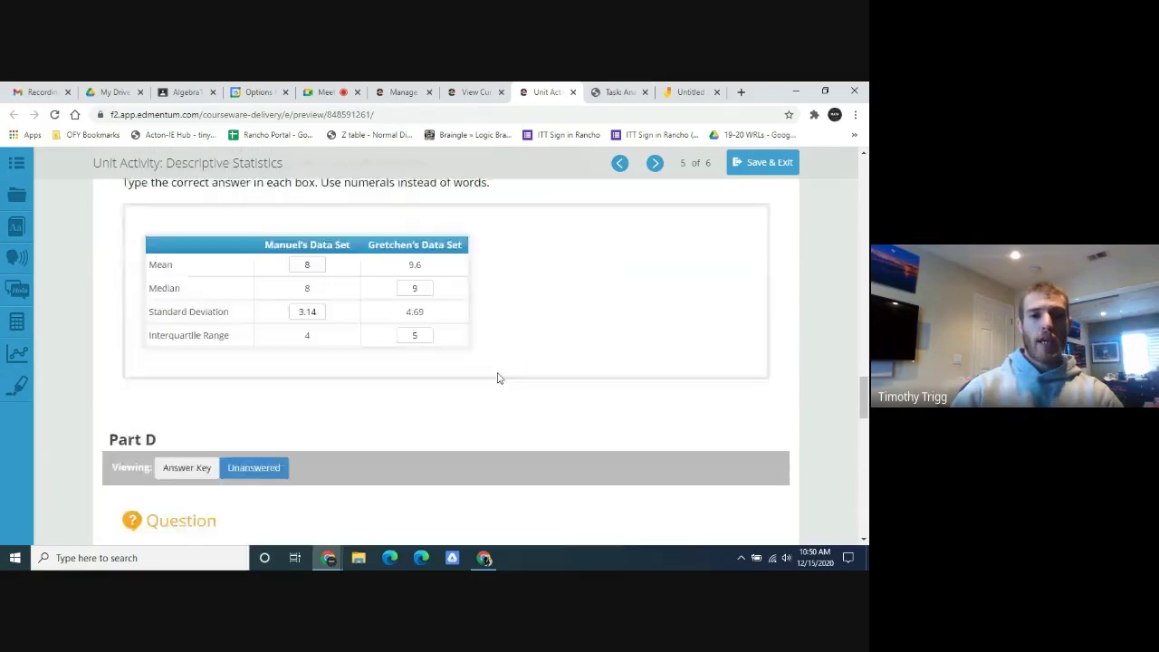
scroll(499, 377, up, 5)
scroll(497, 381, down, 1)
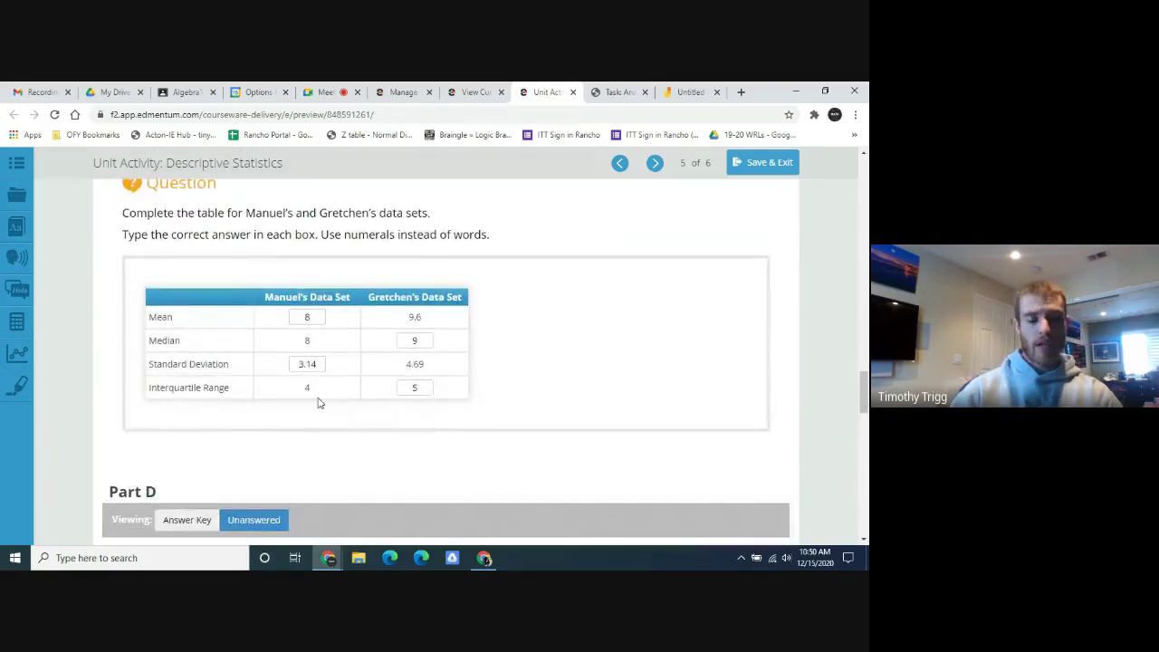
double_click(312, 318)
click(316, 342)
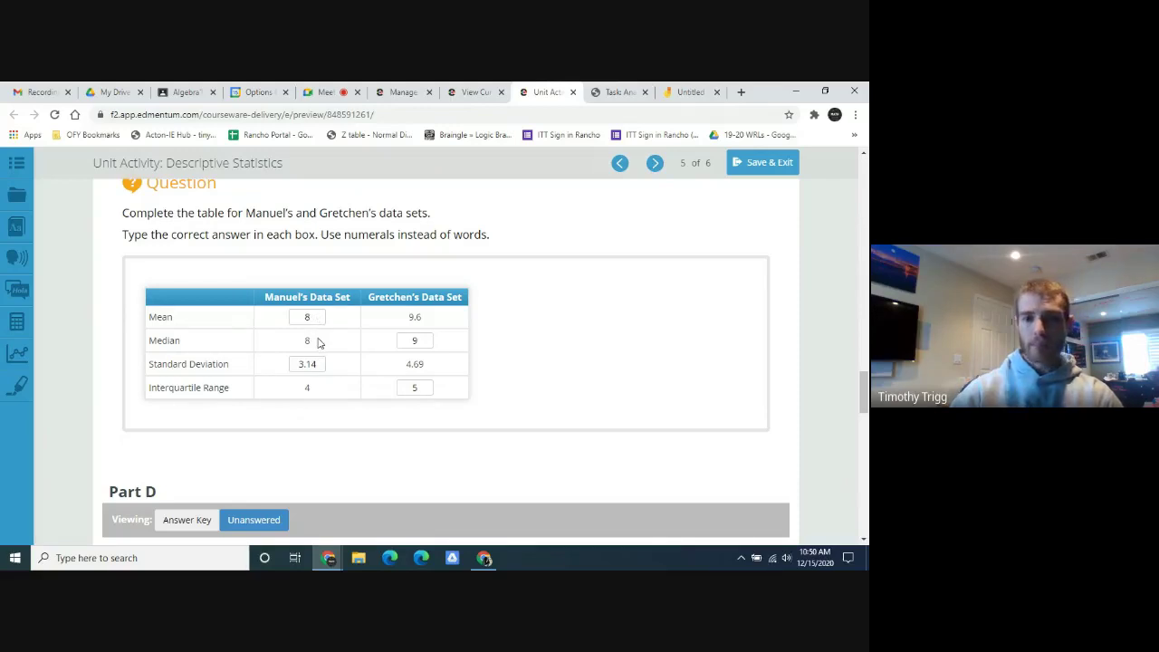
double_click(424, 342)
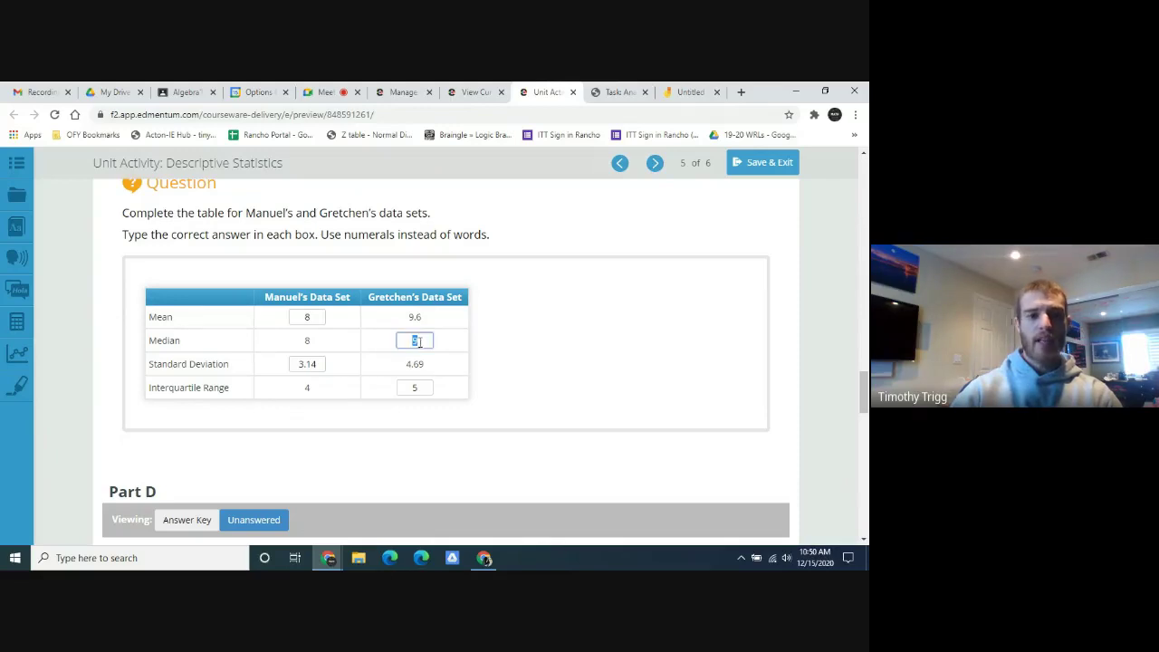
click(390, 344)
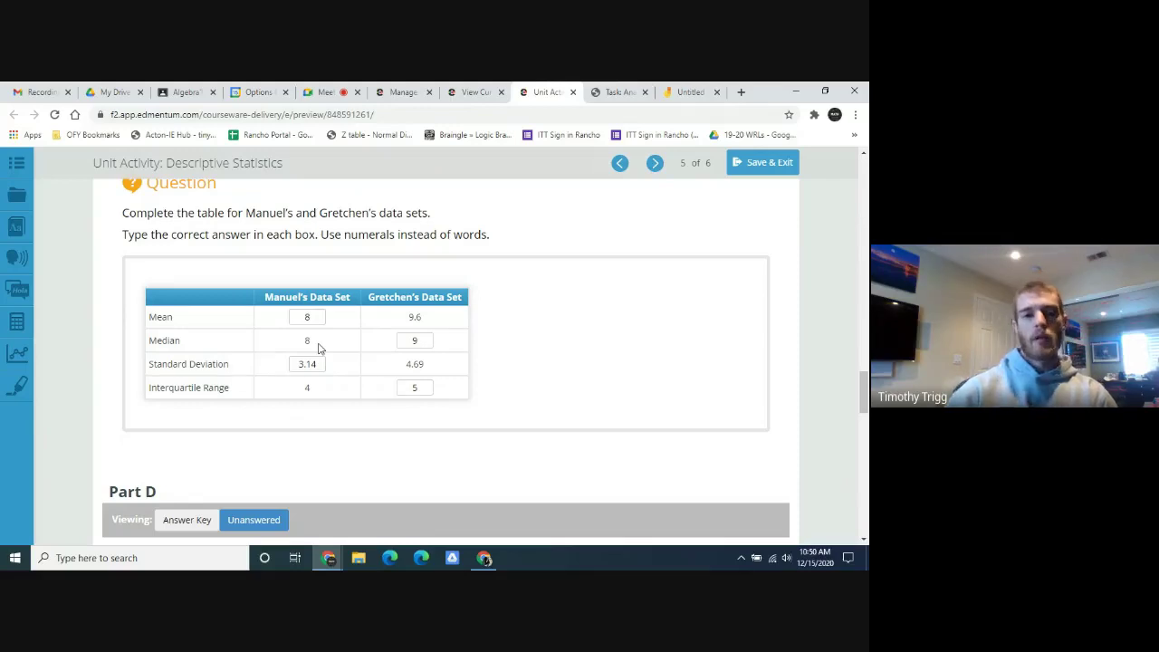
double_click(422, 340)
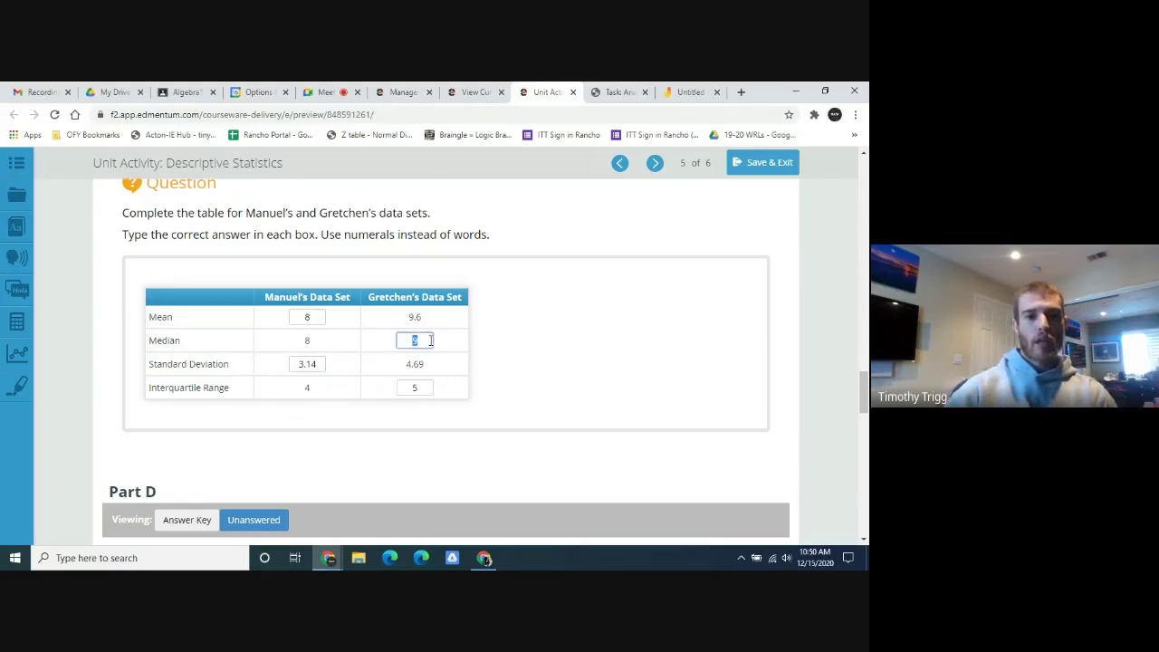
click(446, 344)
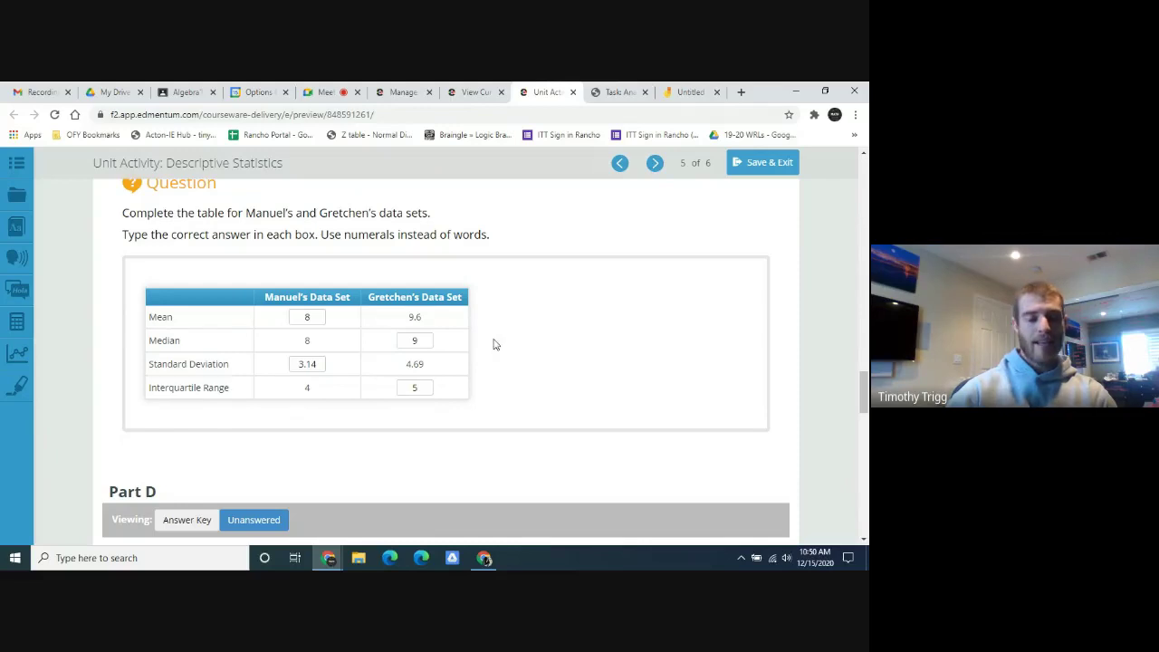
Scroll to the Part F prompt and place the cursor in its empty response editor.
scroll(520, 367, down, 3)
scroll(521, 367, down, 8)
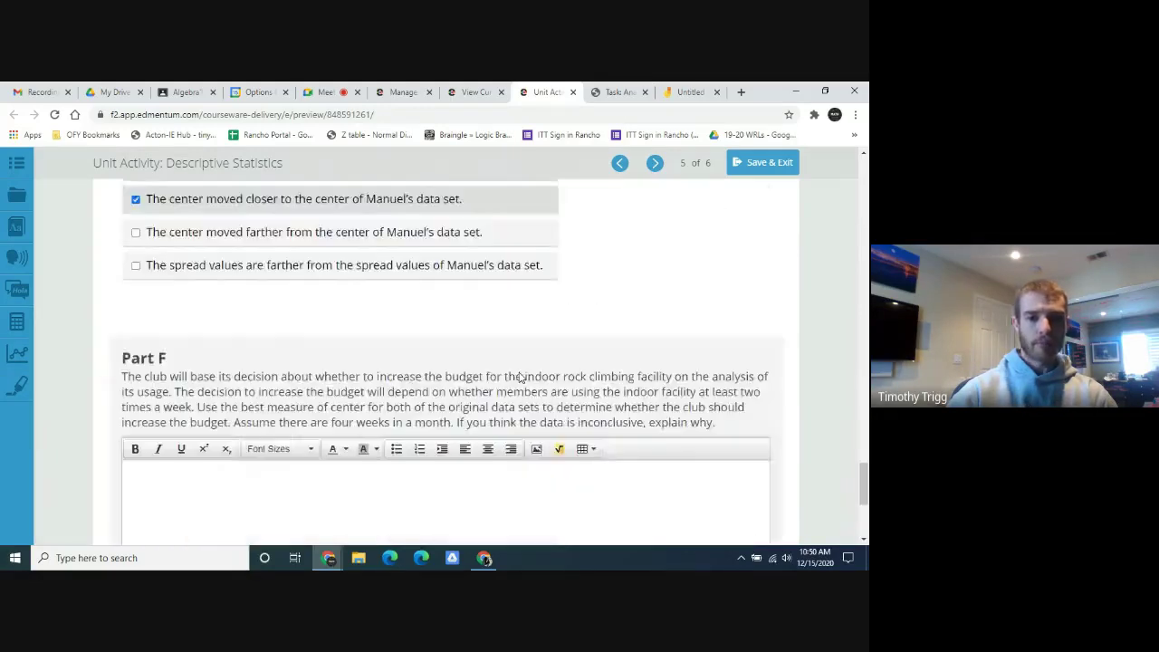
scroll(521, 369, down, 2)
scroll(435, 339, down, 1)
scroll(376, 326, up, 1)
scroll(362, 360, up, 1)
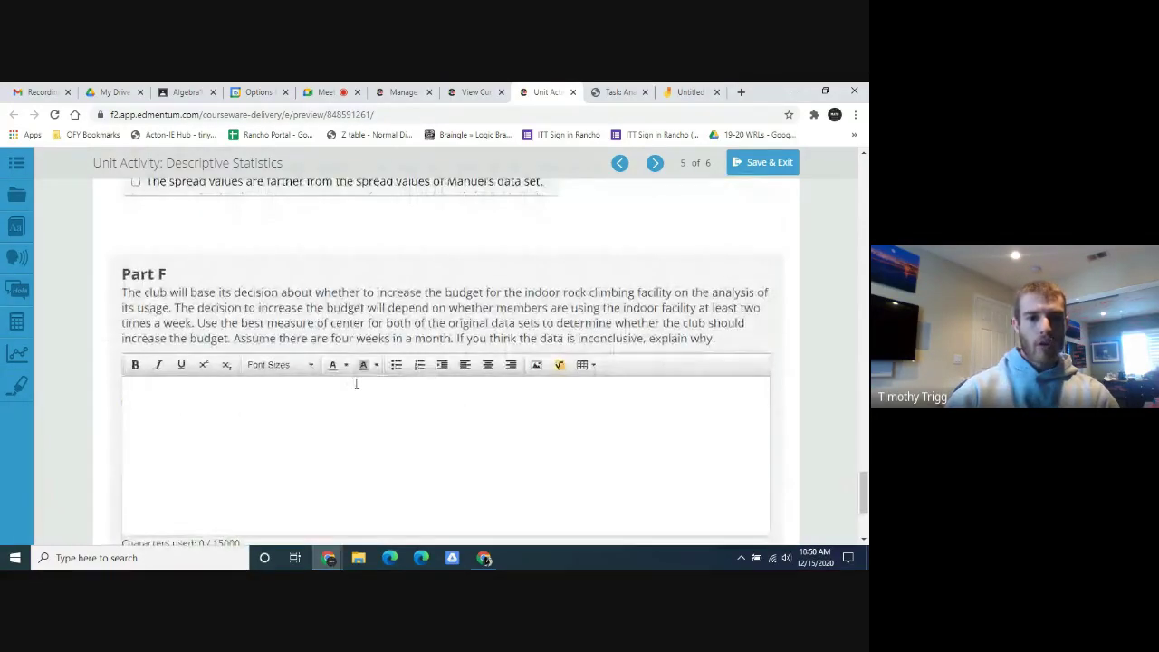
click(368, 428)
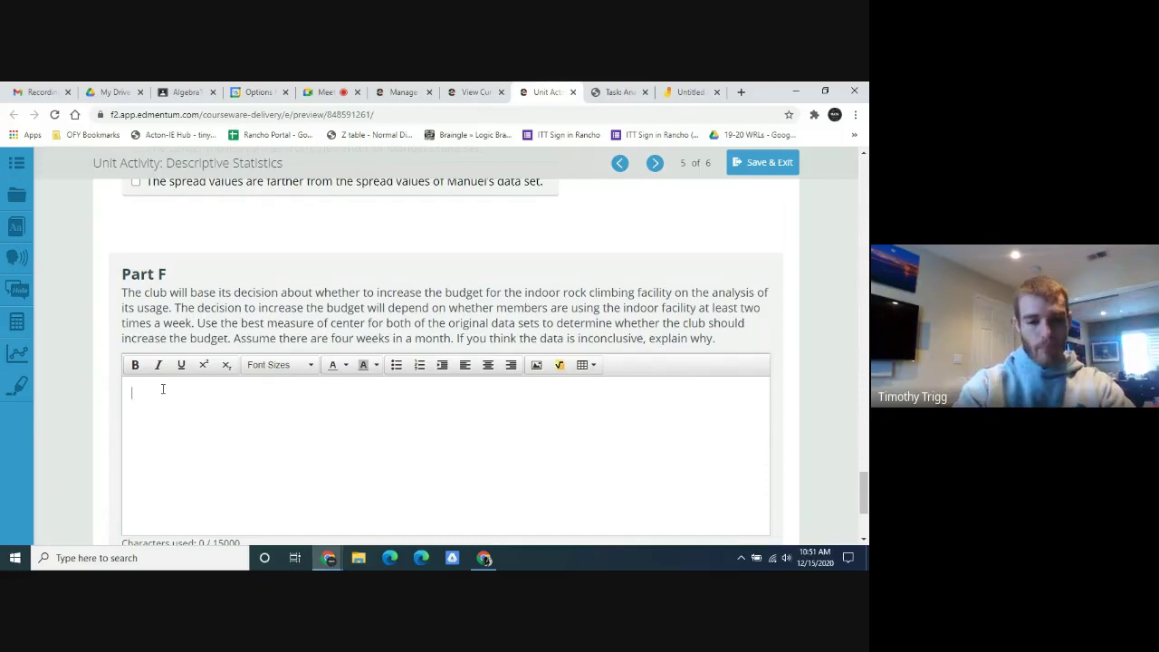
Answer yes, increase the budget: both centers, 8 and 9, are at least 8 monthly, twice weekly.
text(Yes, )
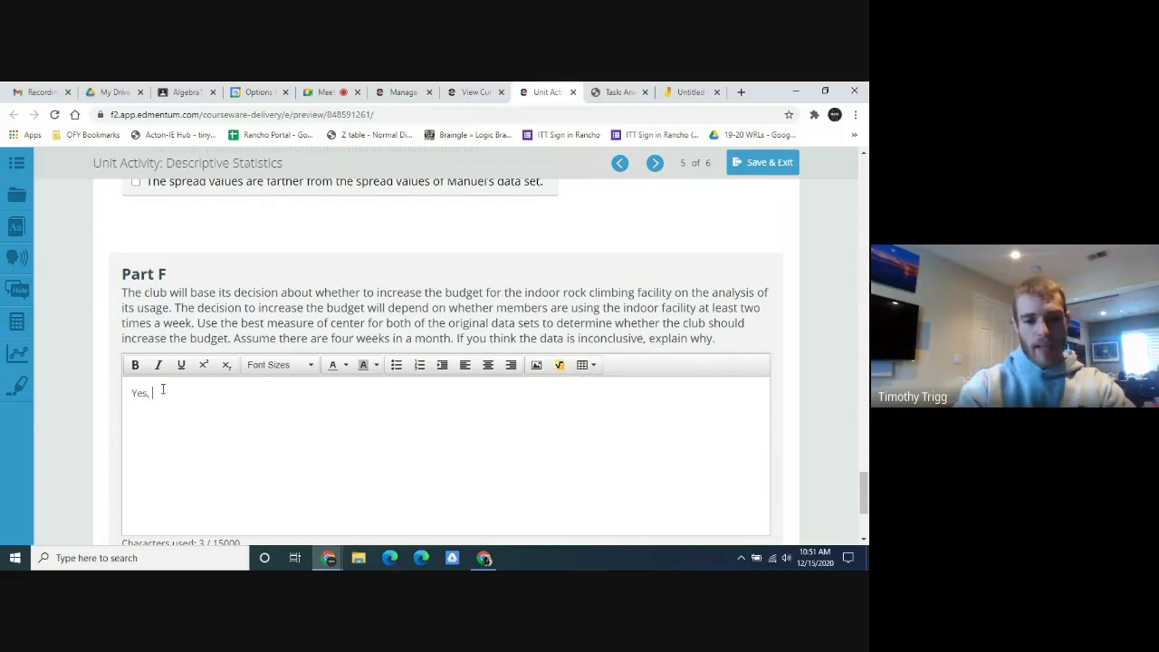
text(they sho)
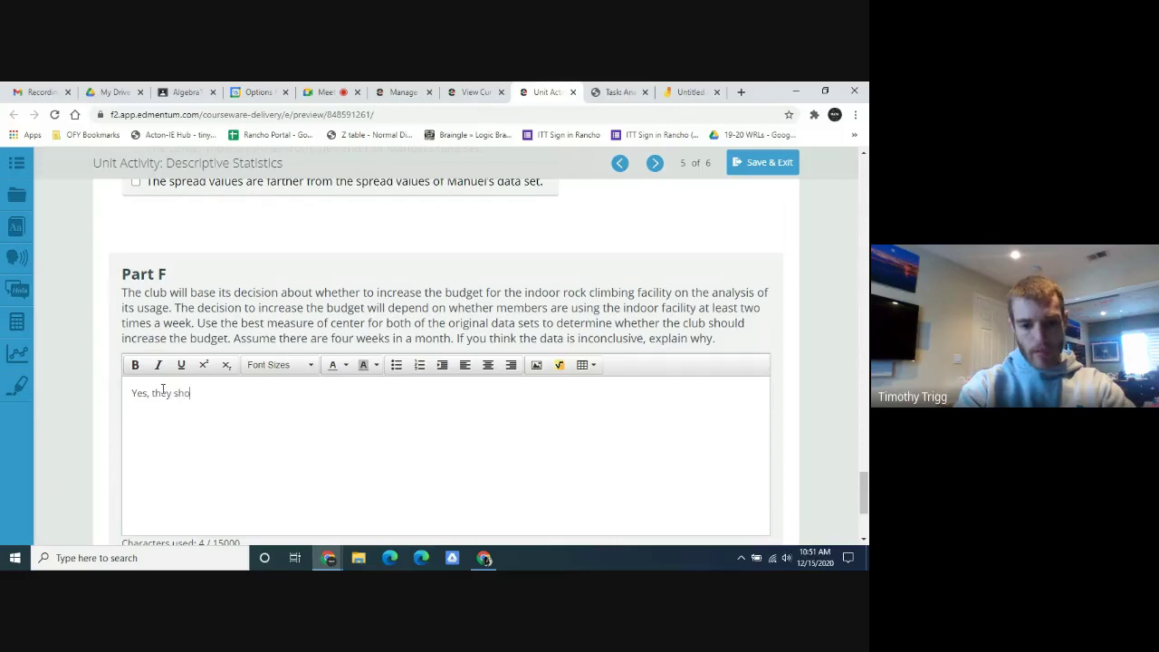
text(uld Incre)
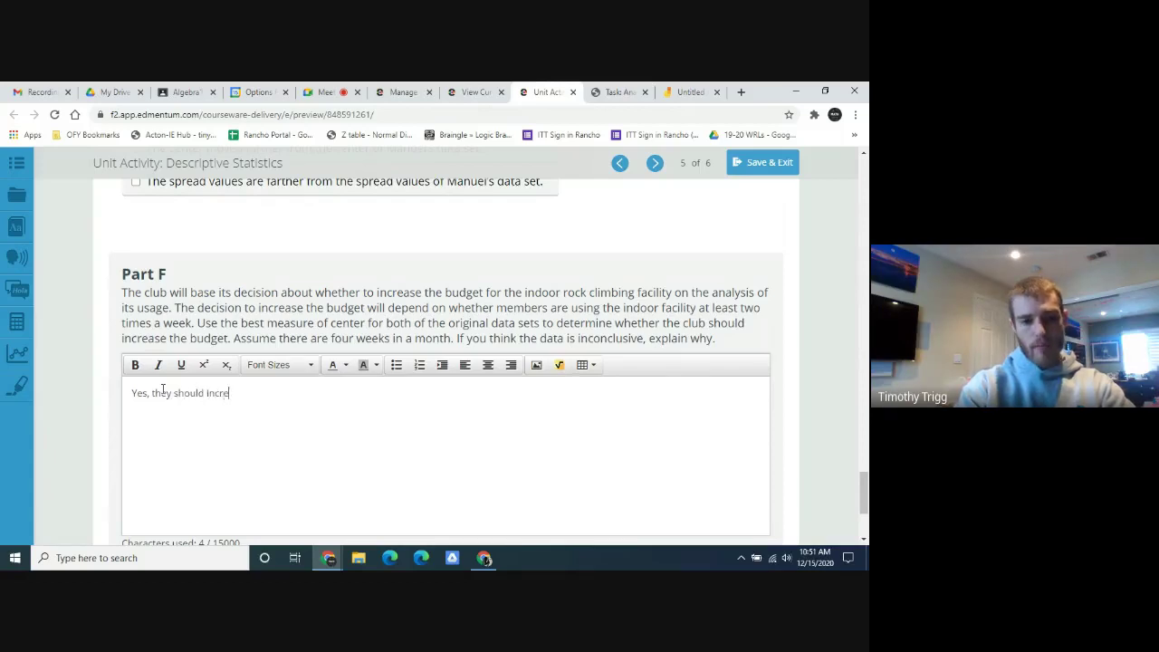
text(ase the bu)
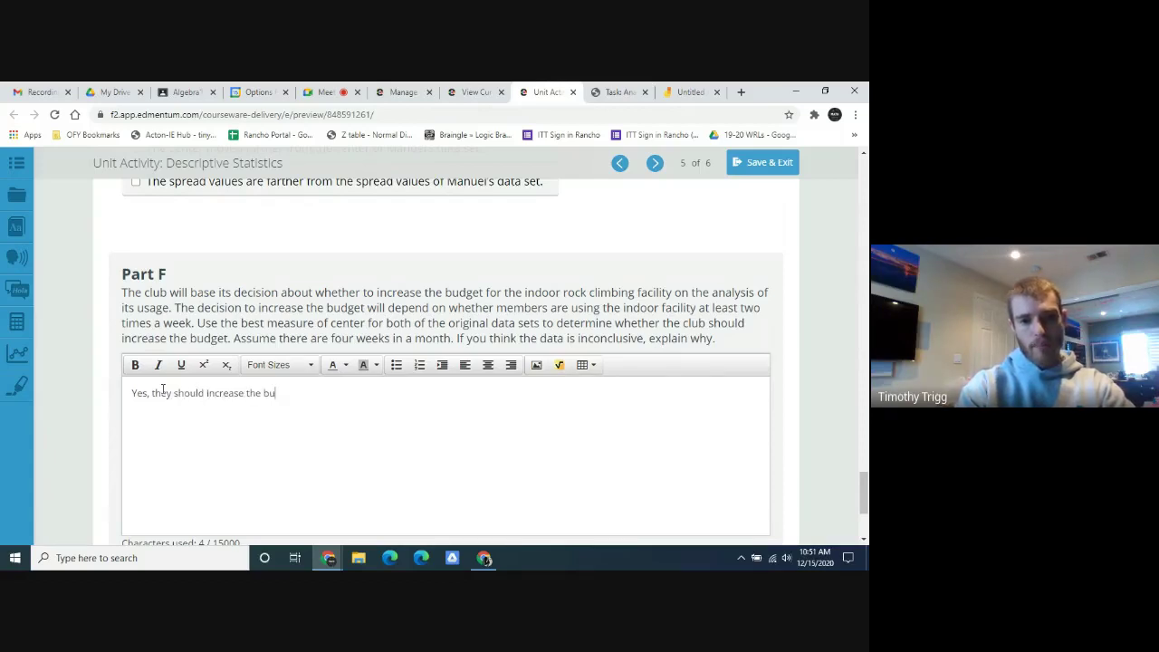
text(dget)
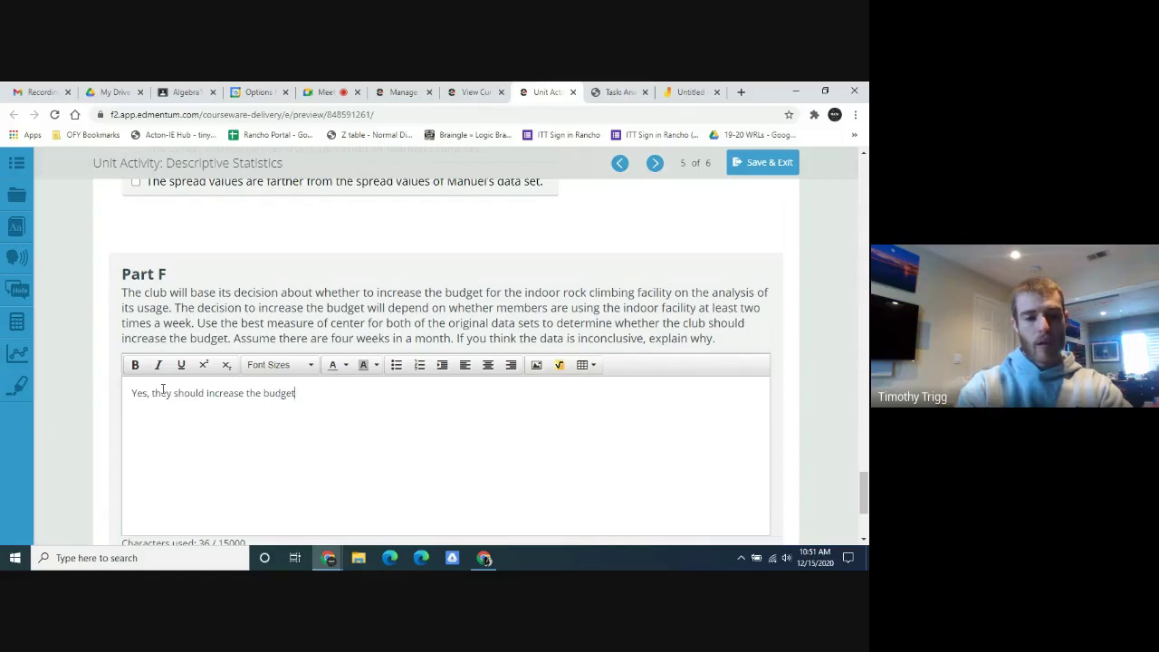
text(, because )
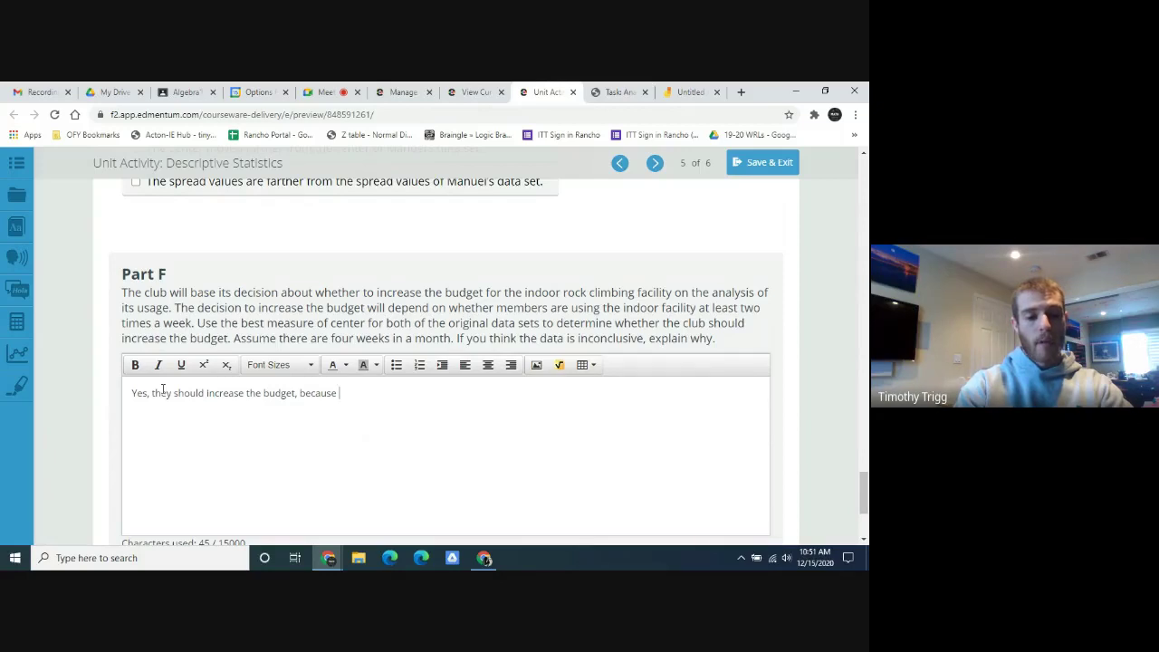
text(both )
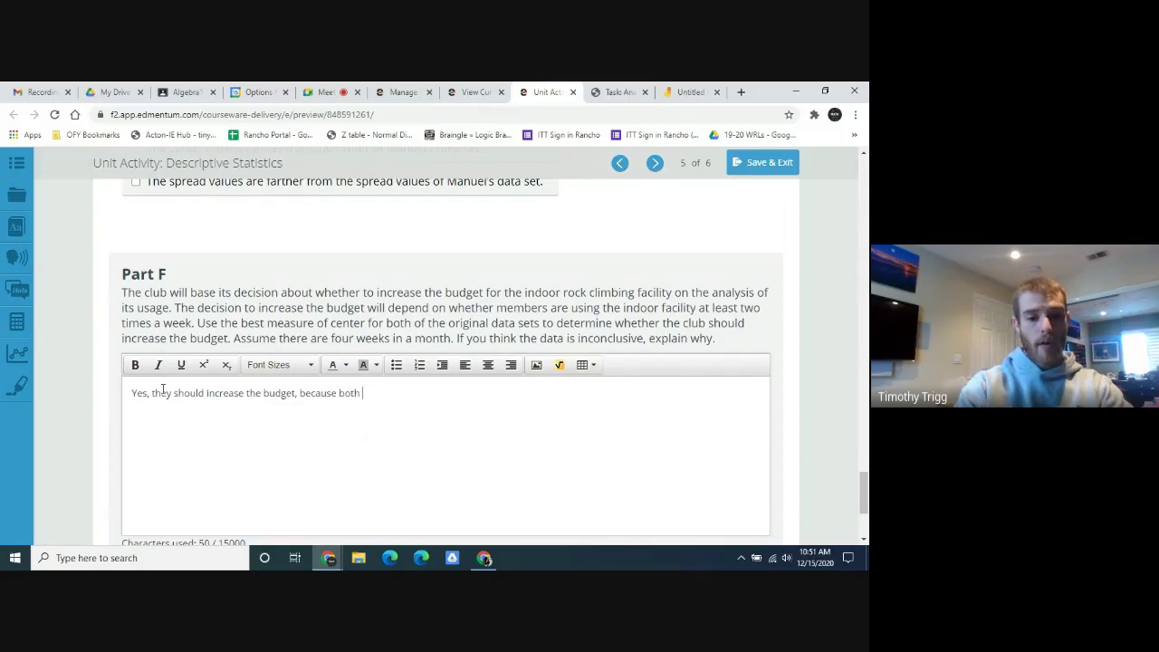
text(8)
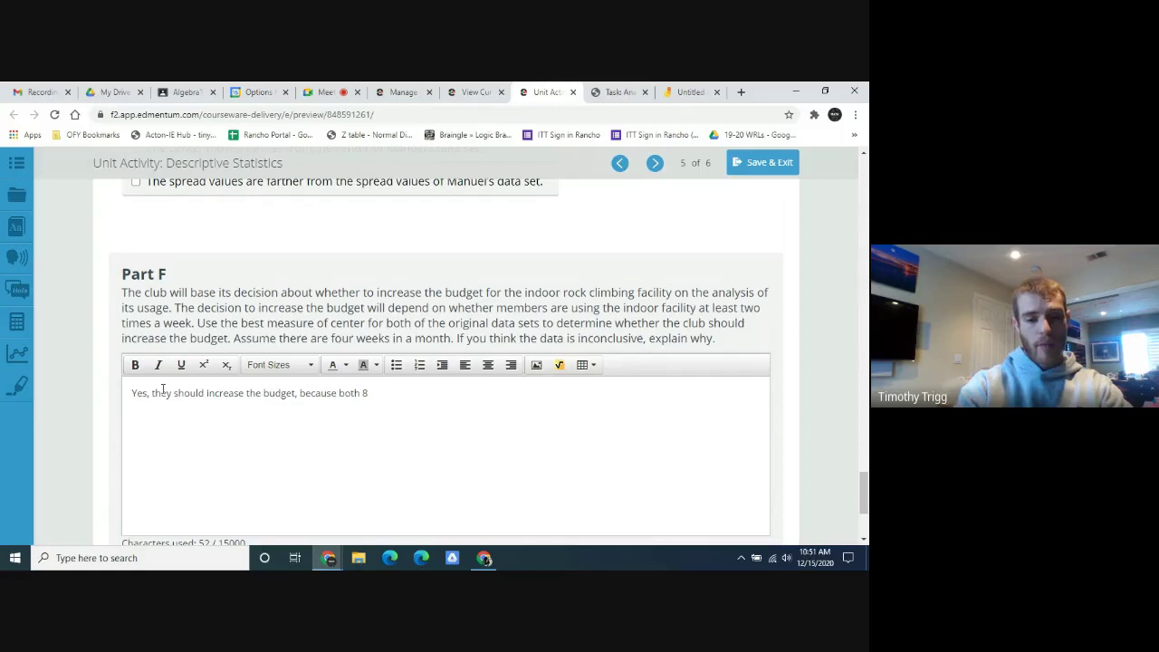
text( (Manue)
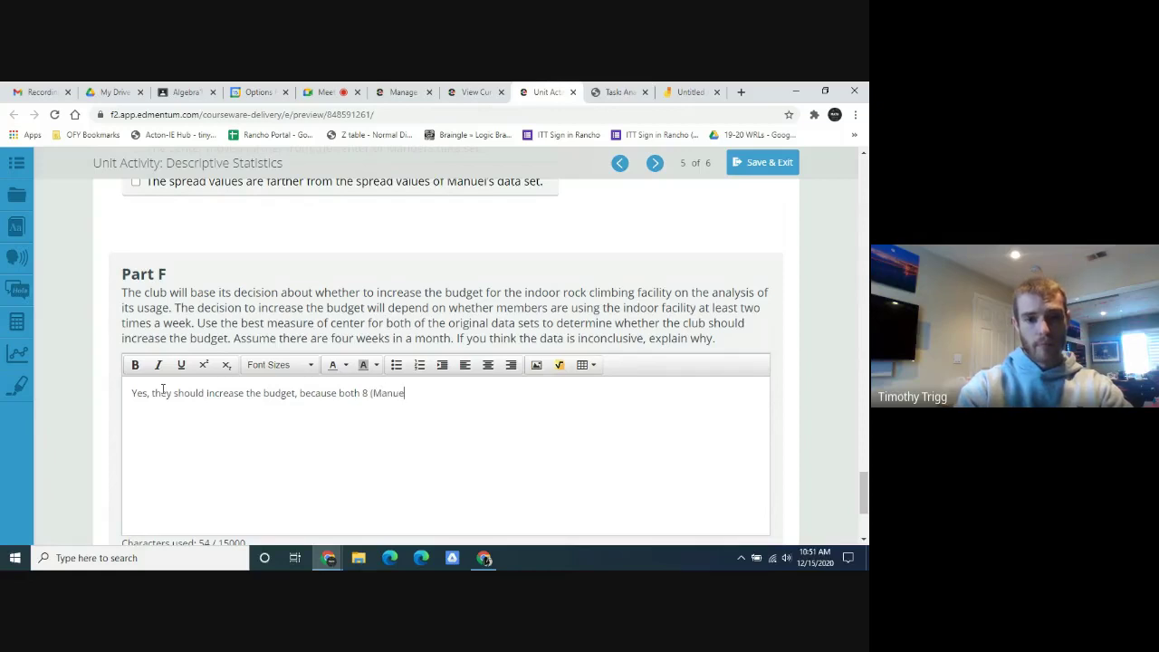
text(l) and )
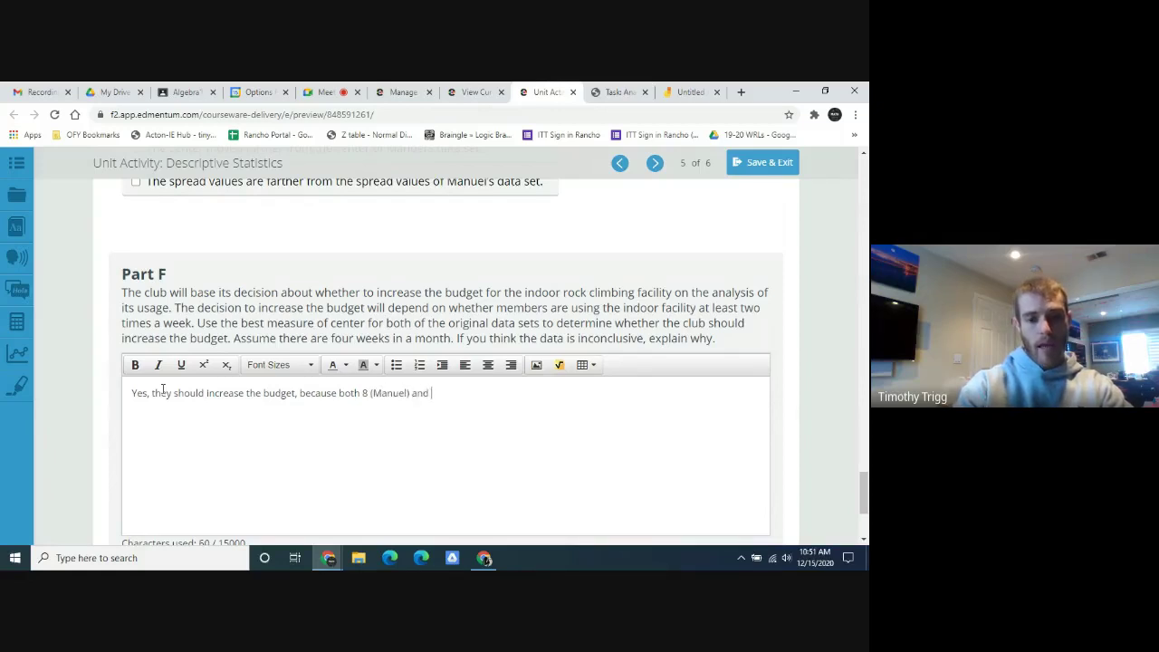
text(9 ()
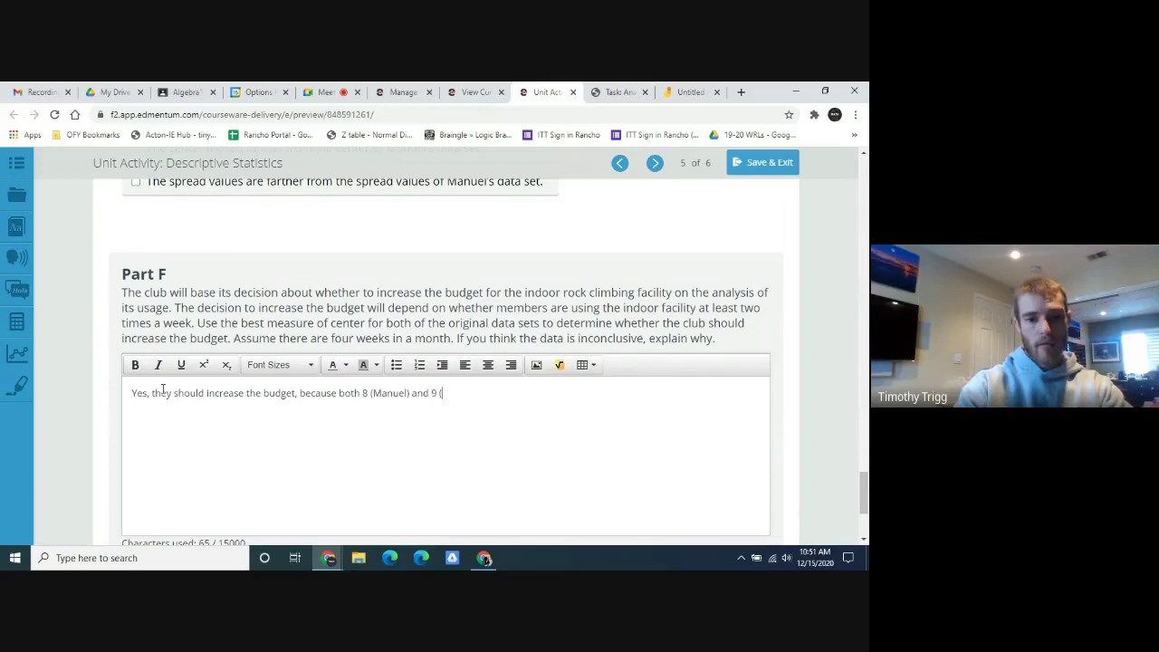
text(Gretchen)
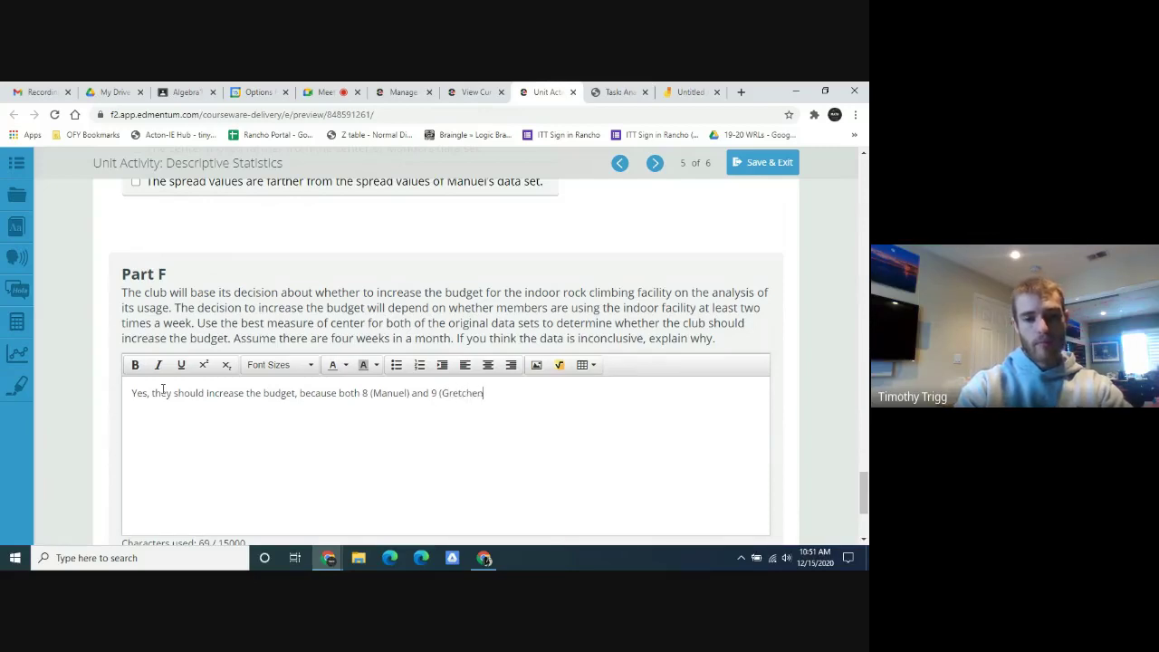
text() )
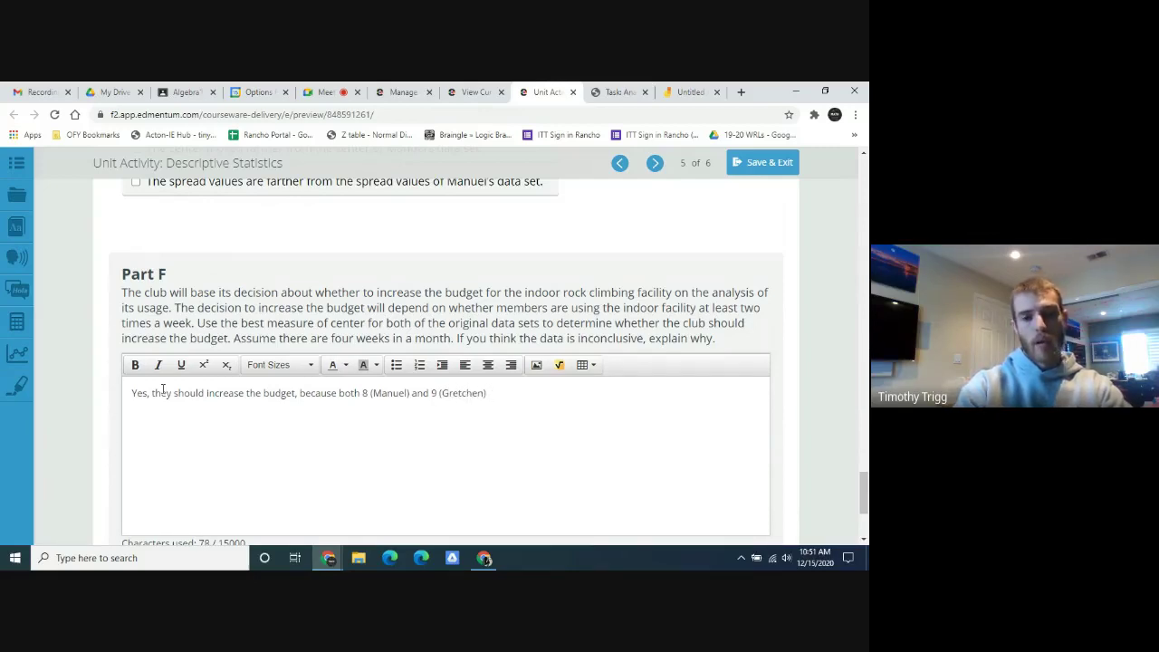
text(have )
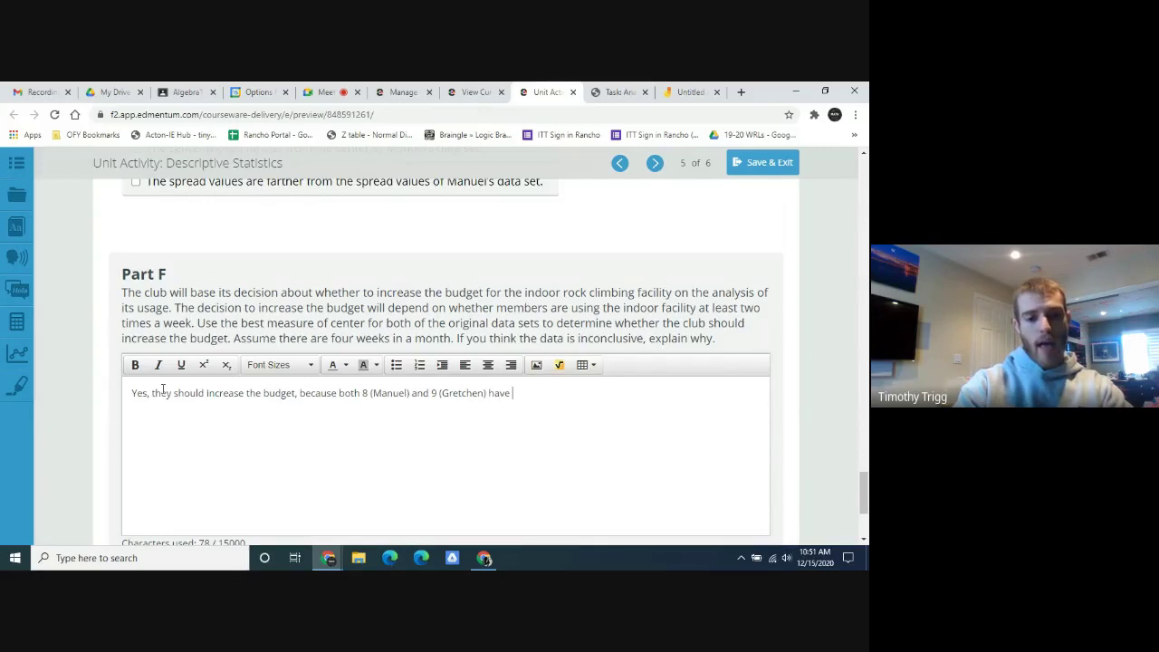
text(centers)
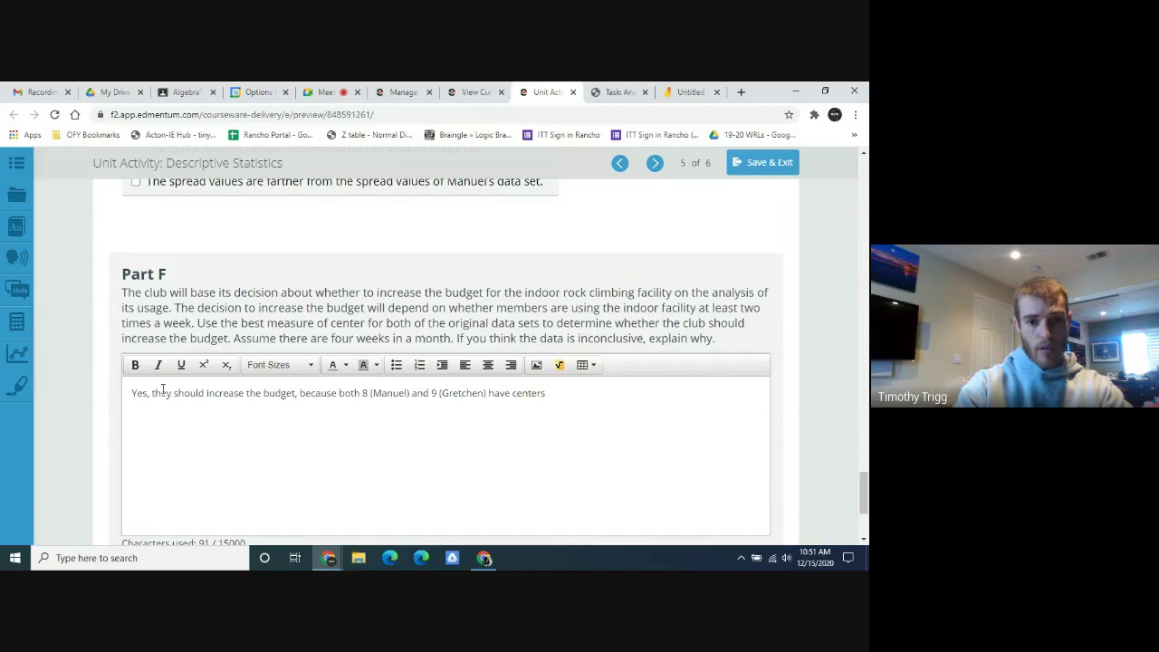
key(BackSpace)
key(BackSpace)
key(BackSpace)
key(BackSpace)
key(BackSpace)
key(BackSpace)
text(r)
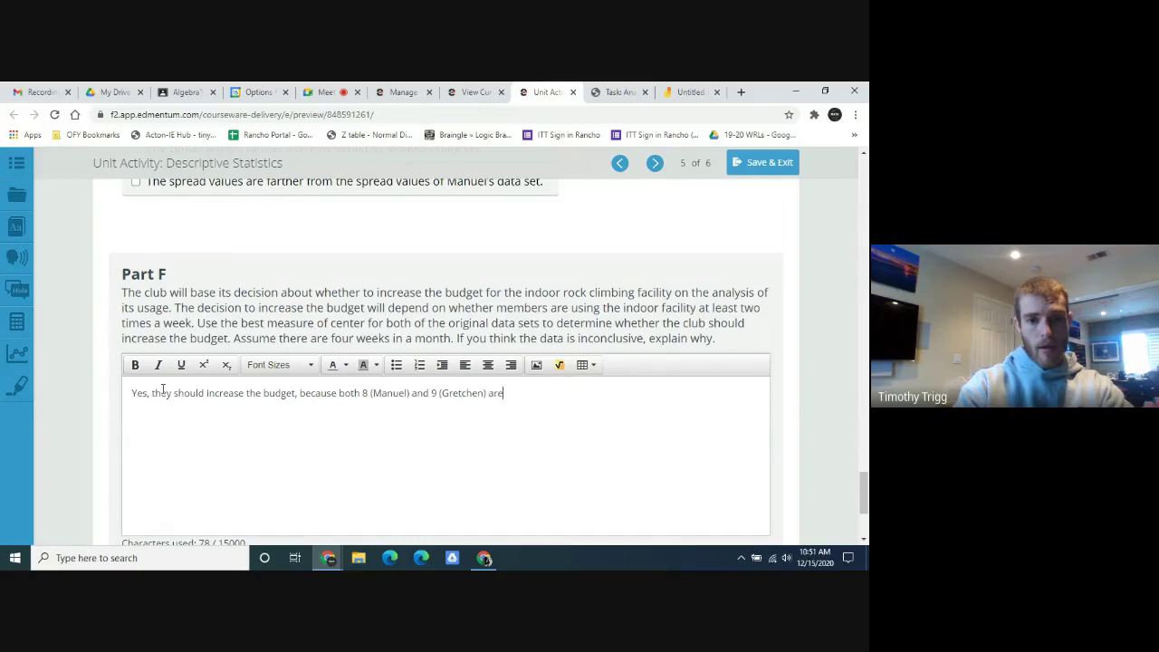
text(at )
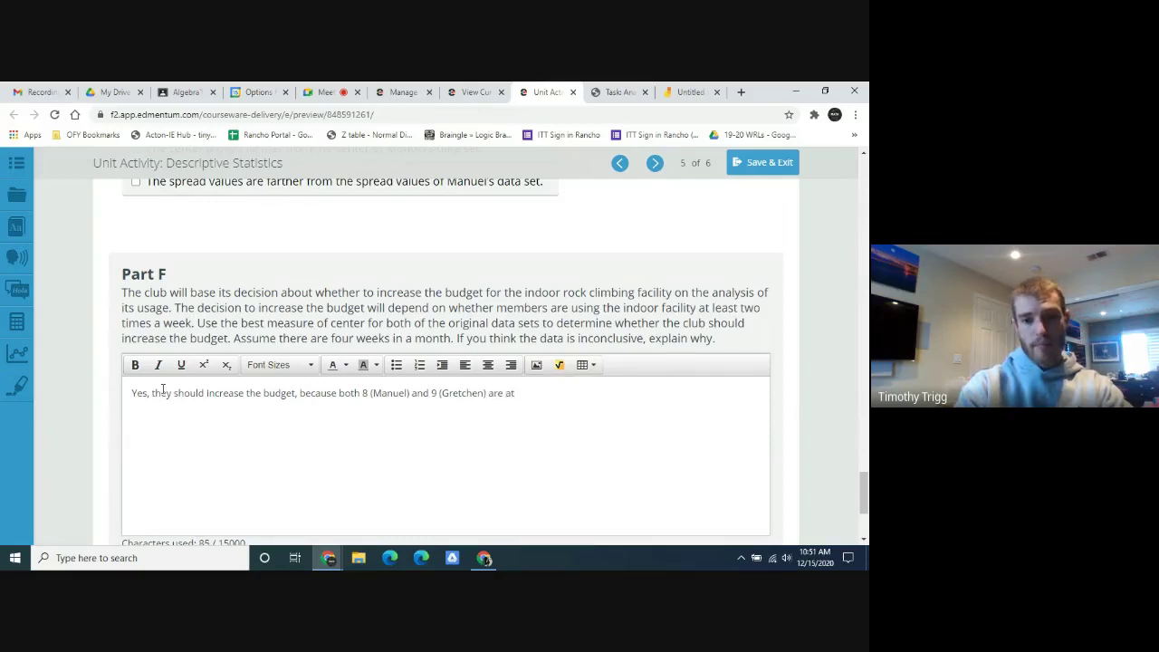
text(least )
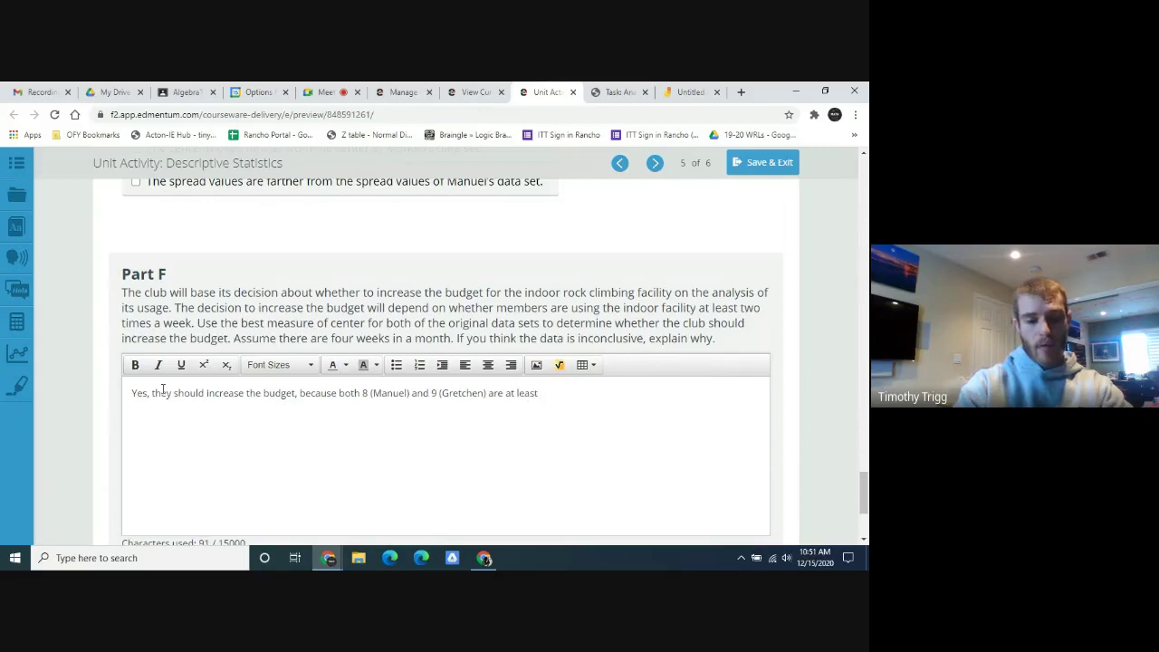
text(8)
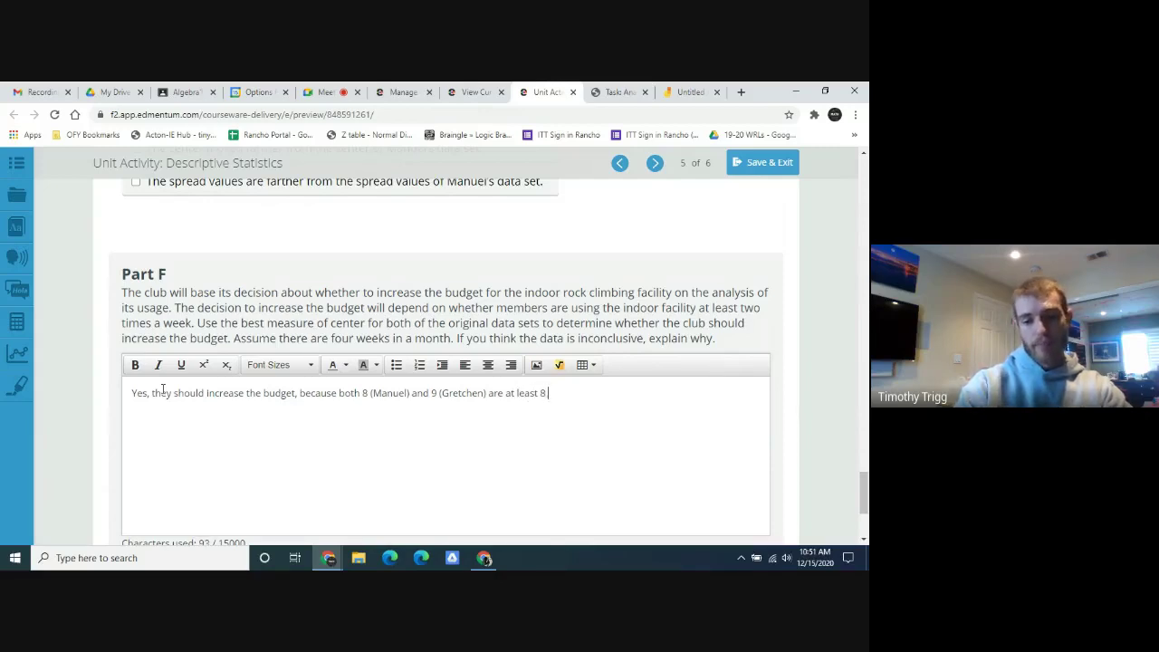
text(.)
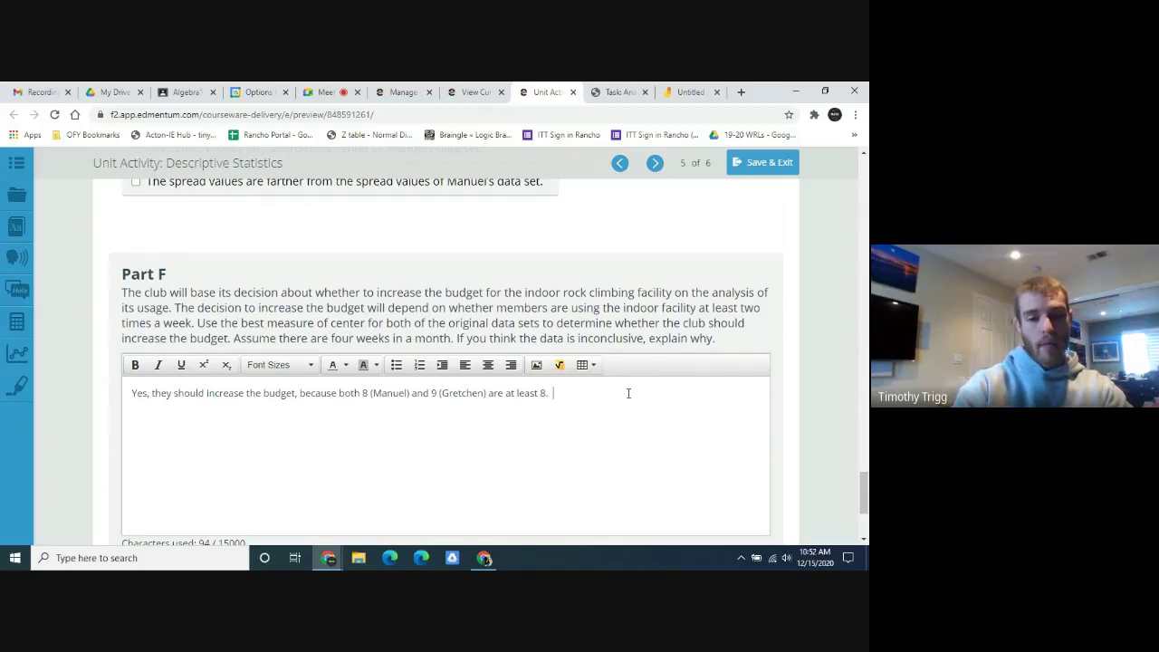
text(8)
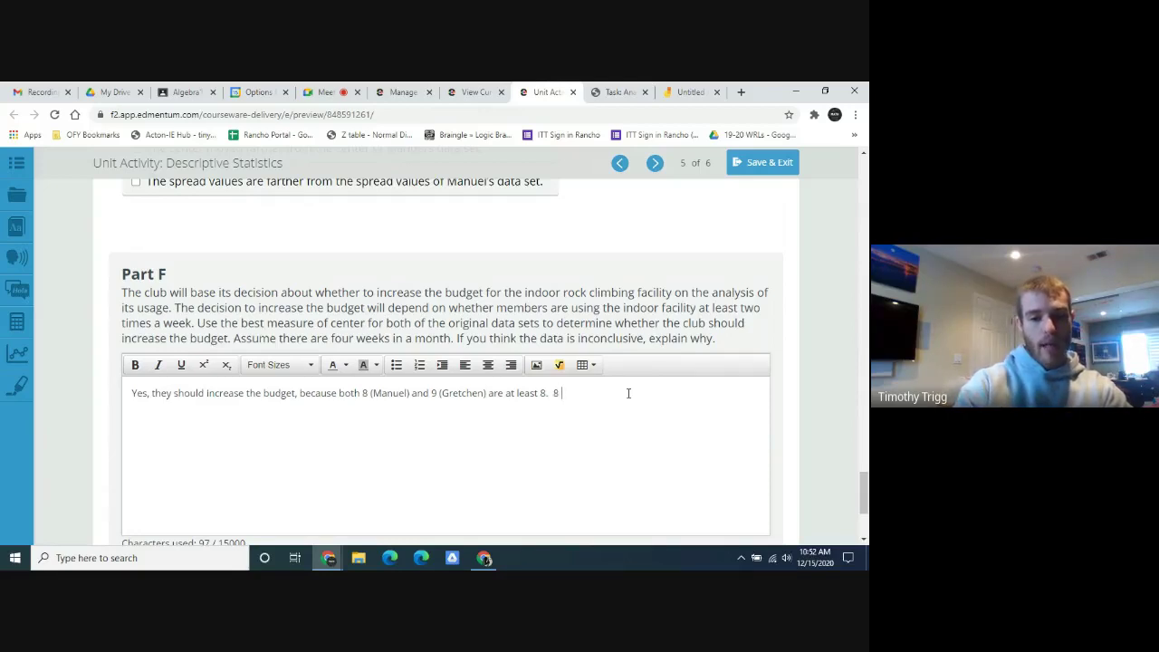
text( time)
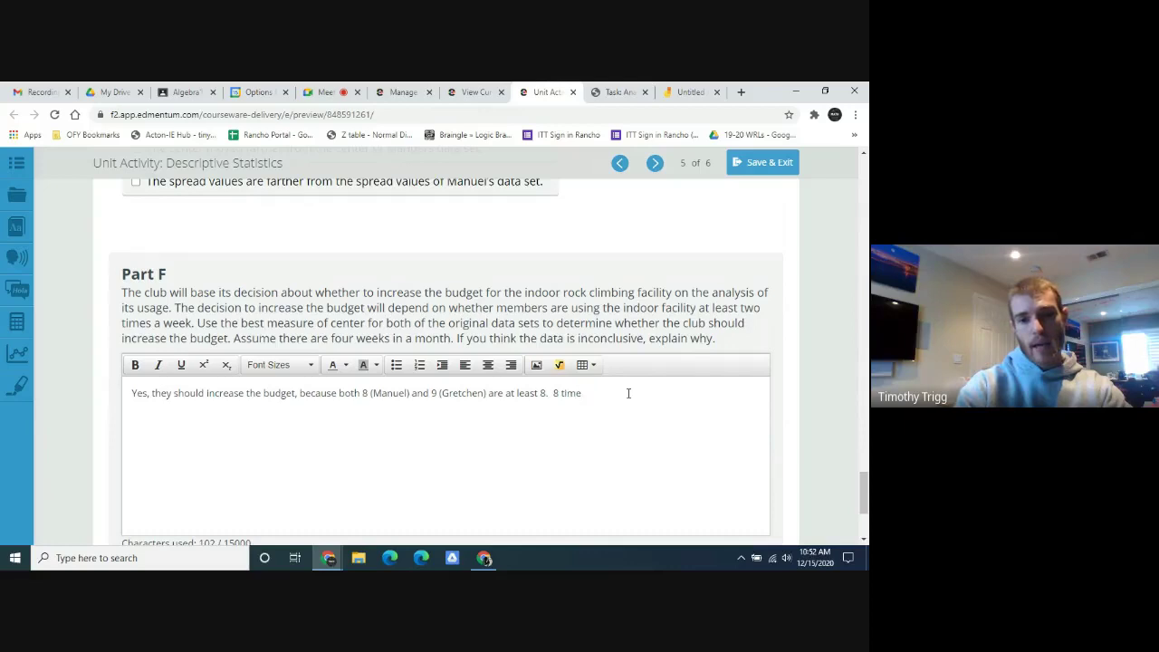
text(s per momth is e)
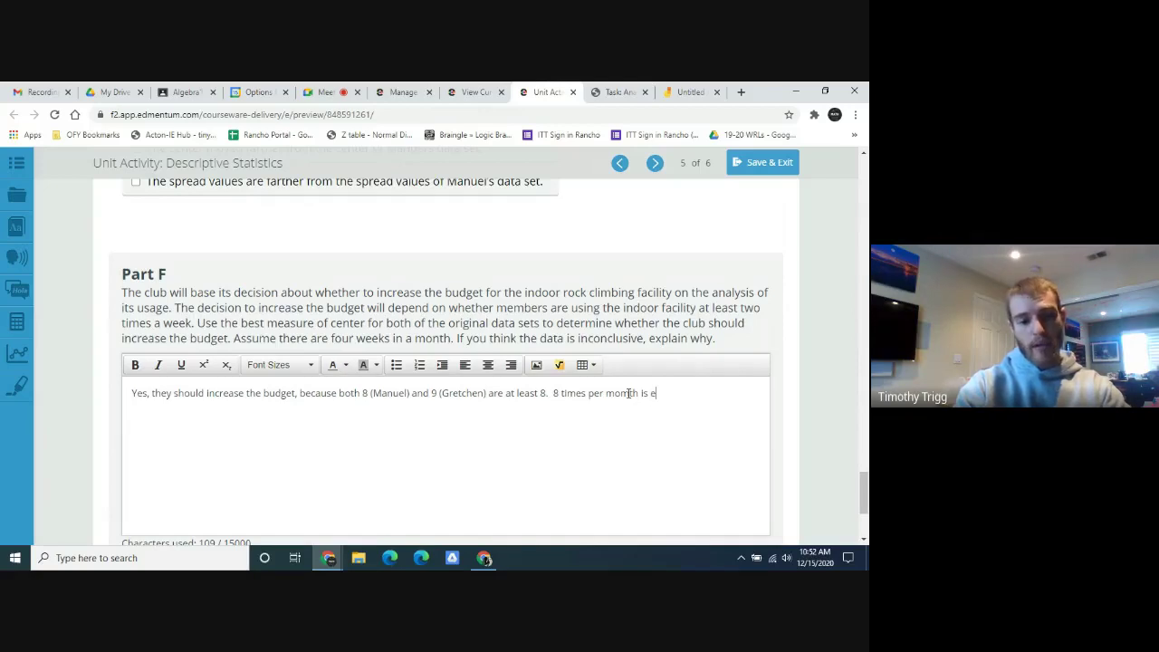
text(quivalent to )
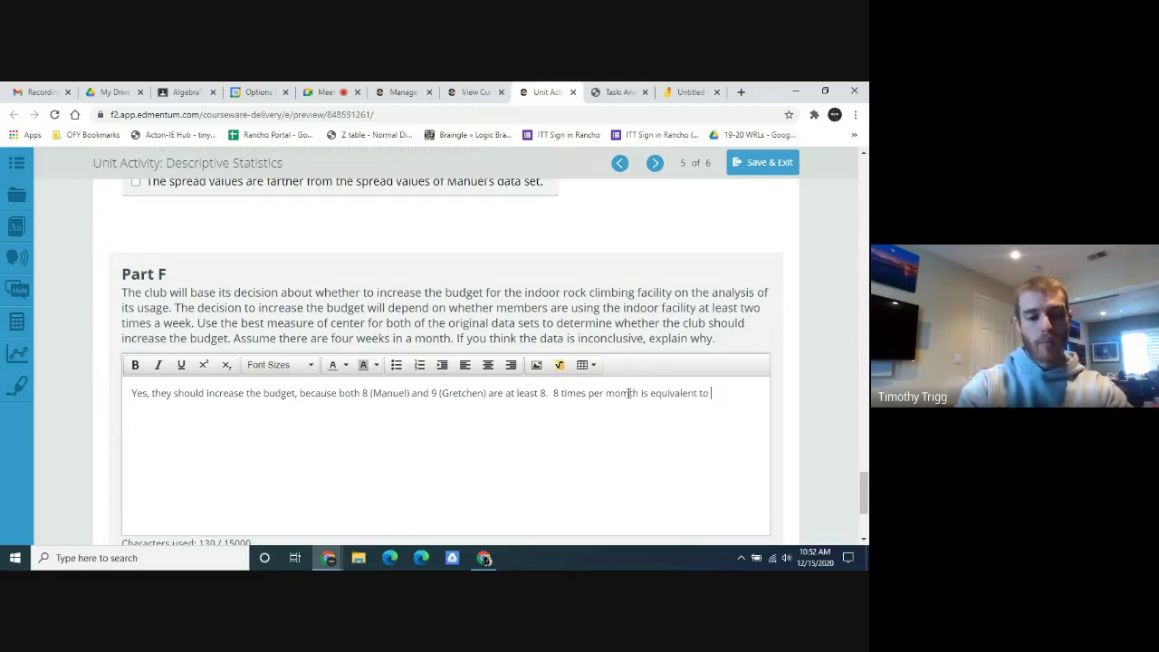
text(2 tim)
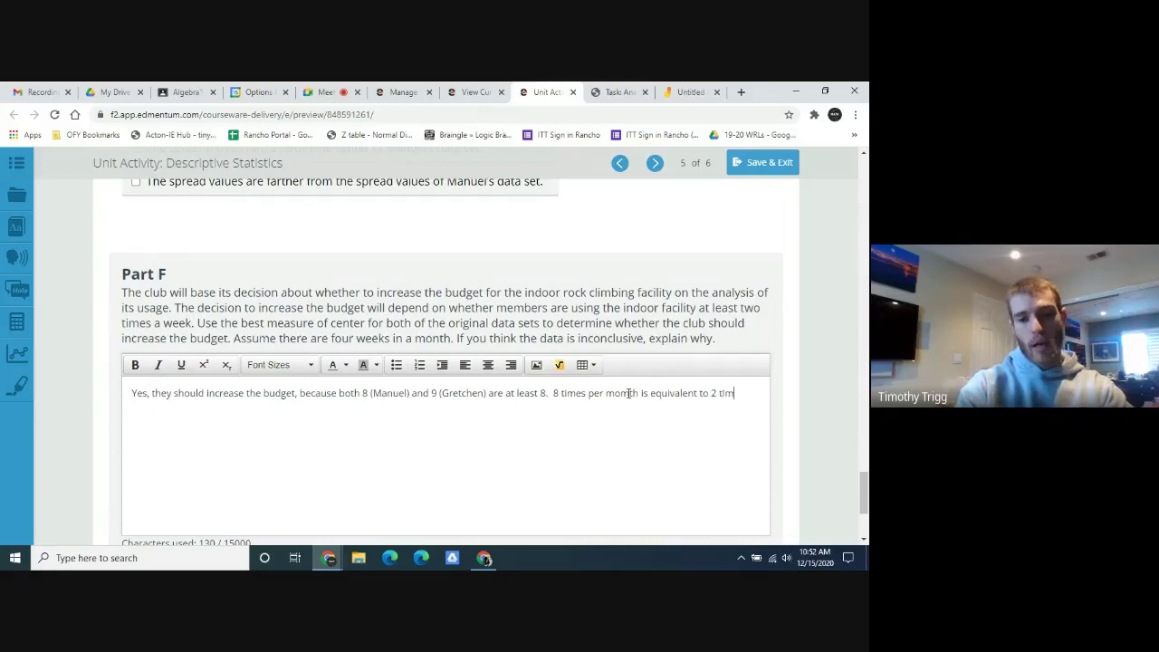
text(es per w)
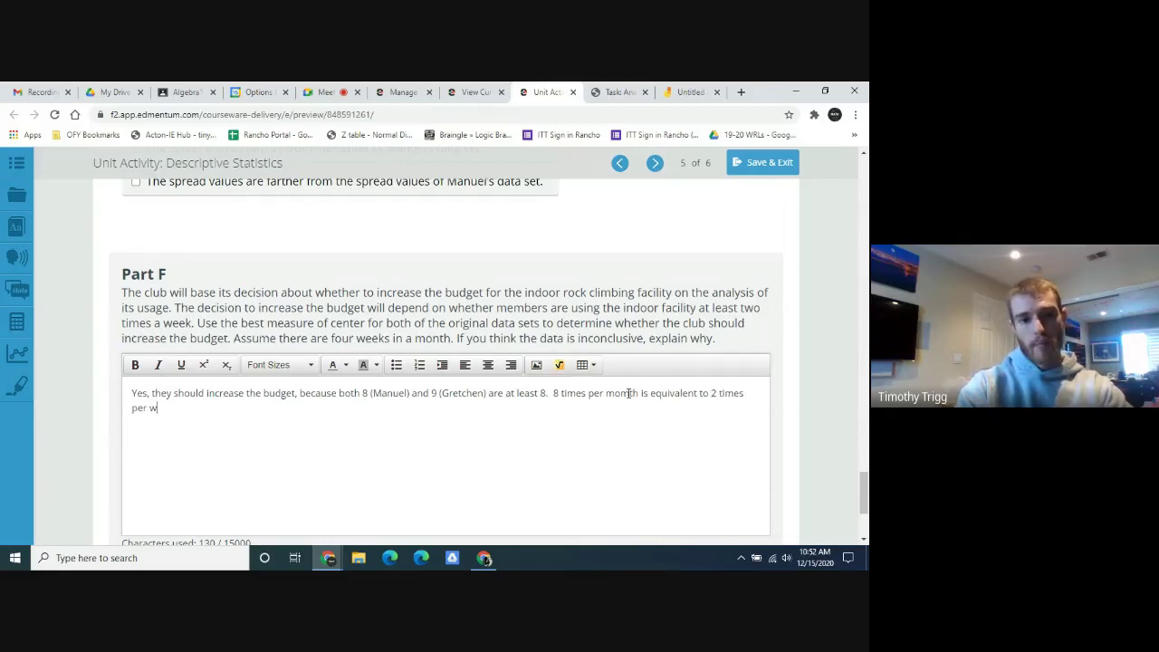
text(eek.)
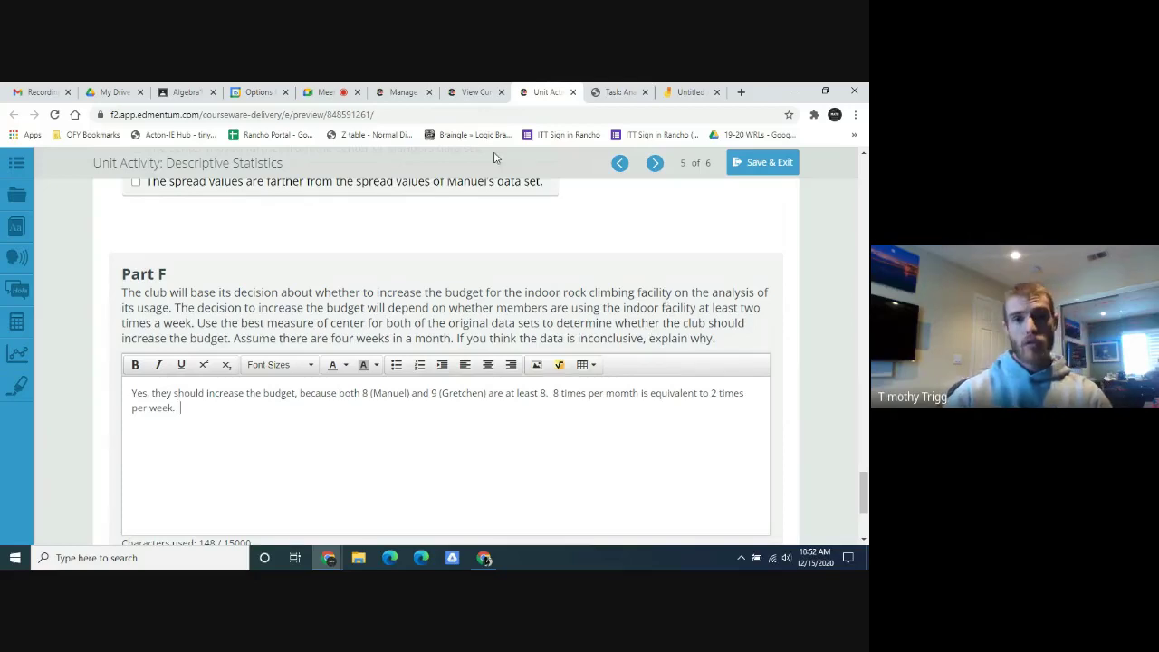
Switch back to the Google Meet tab where the screen is being presented.
click(326, 91)
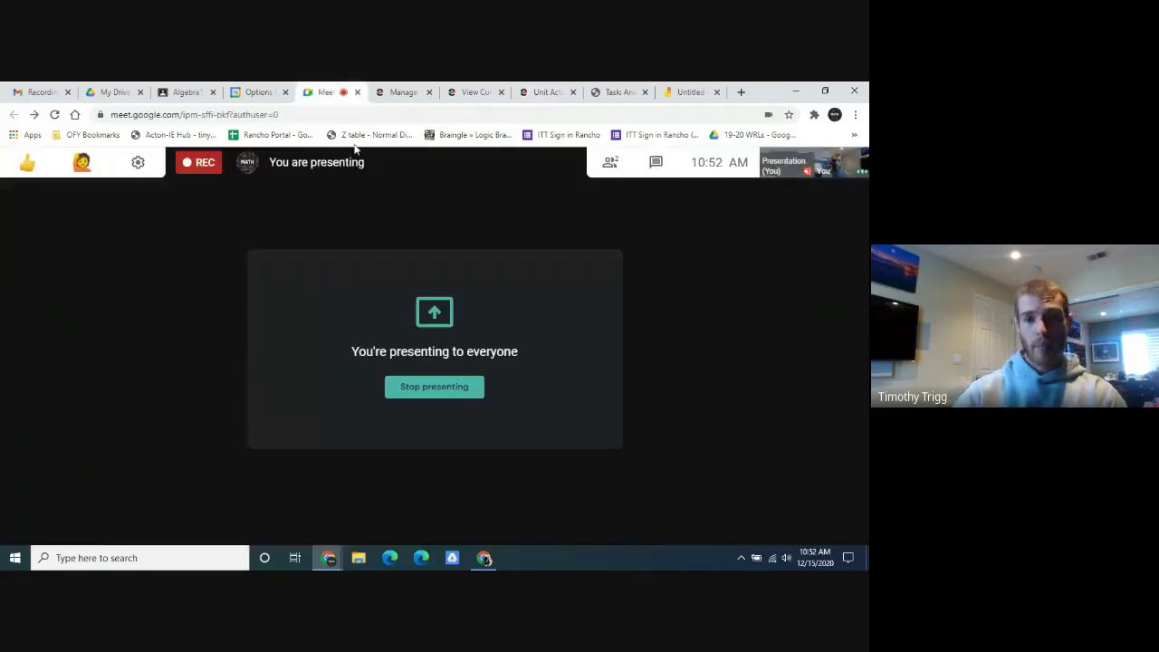